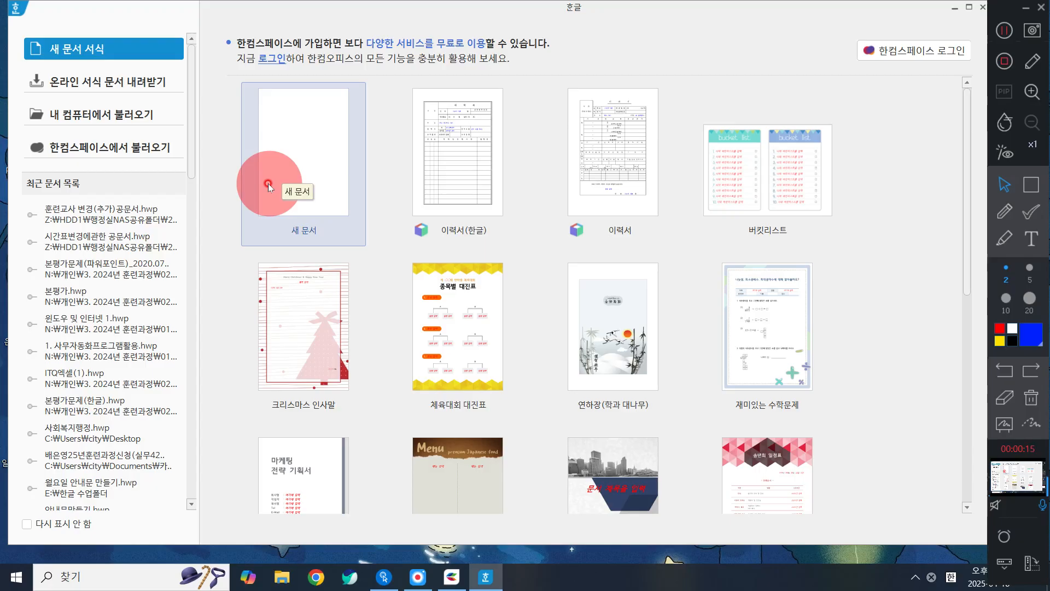
Step: Create a new blank document and fit the page view to the window width (폭 맞춤)
click(268, 185)
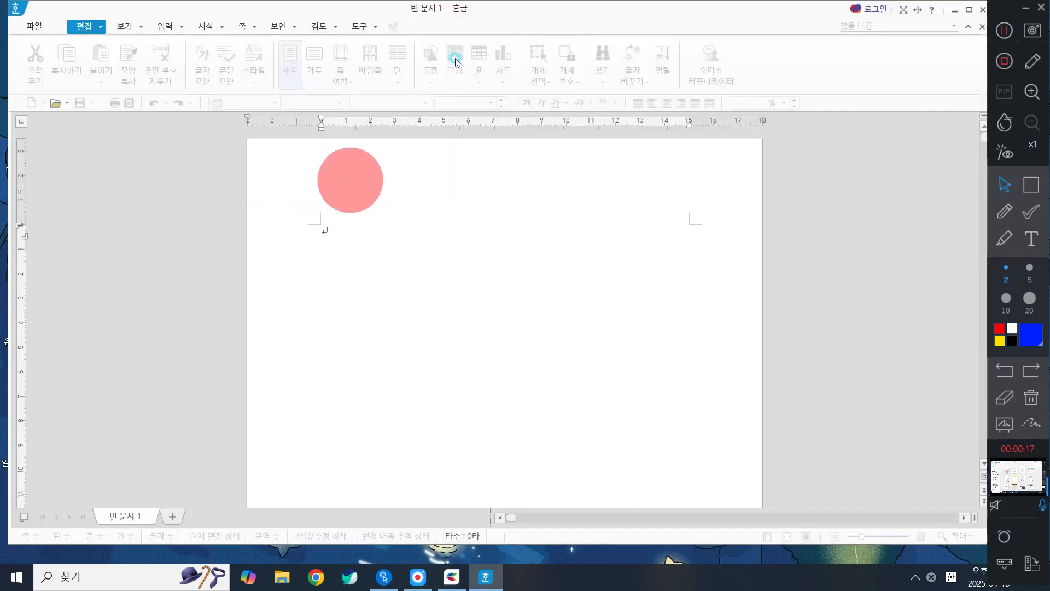
drag(383, 12, 378, 10)
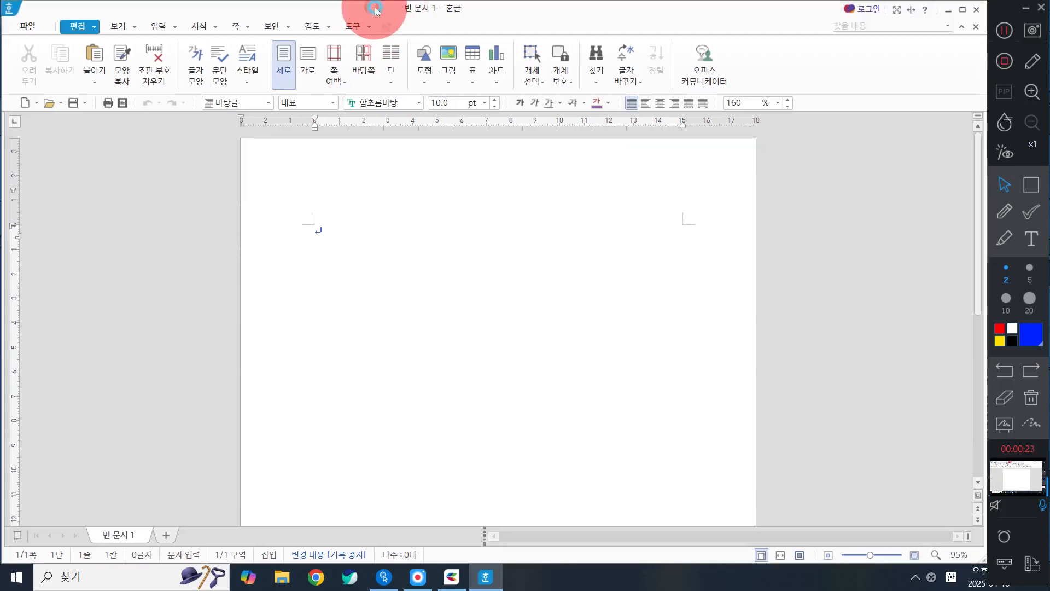
click(441, 340)
drag(441, 343, 460, 345)
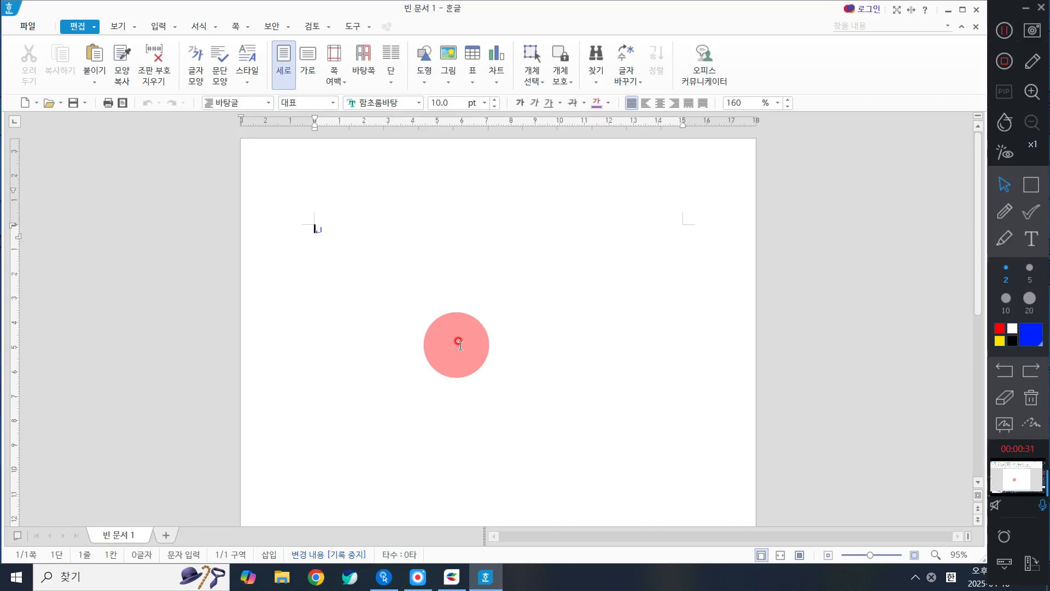
click(431, 307)
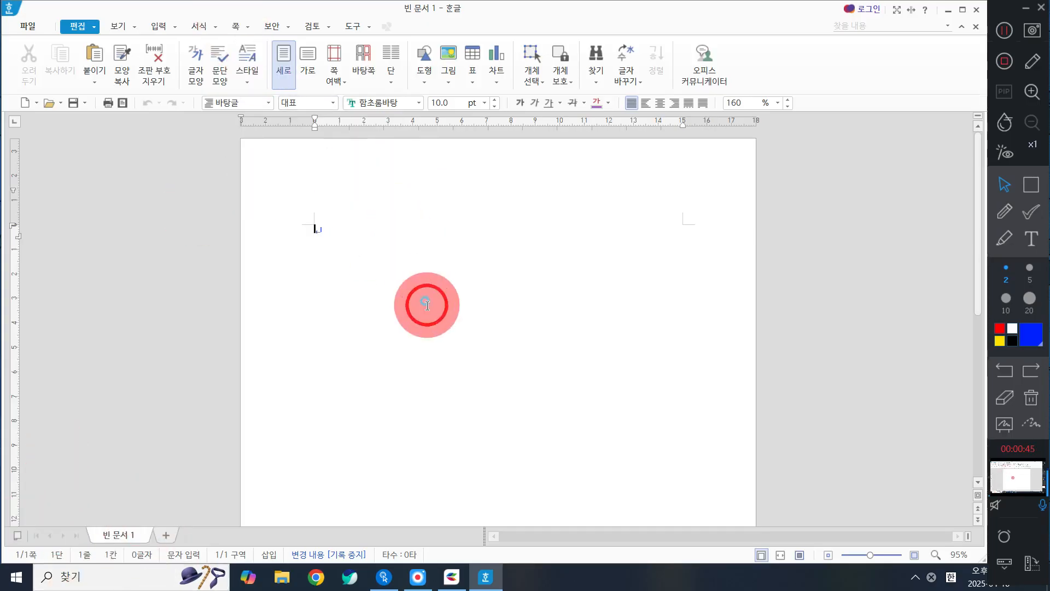
click(112, 25)
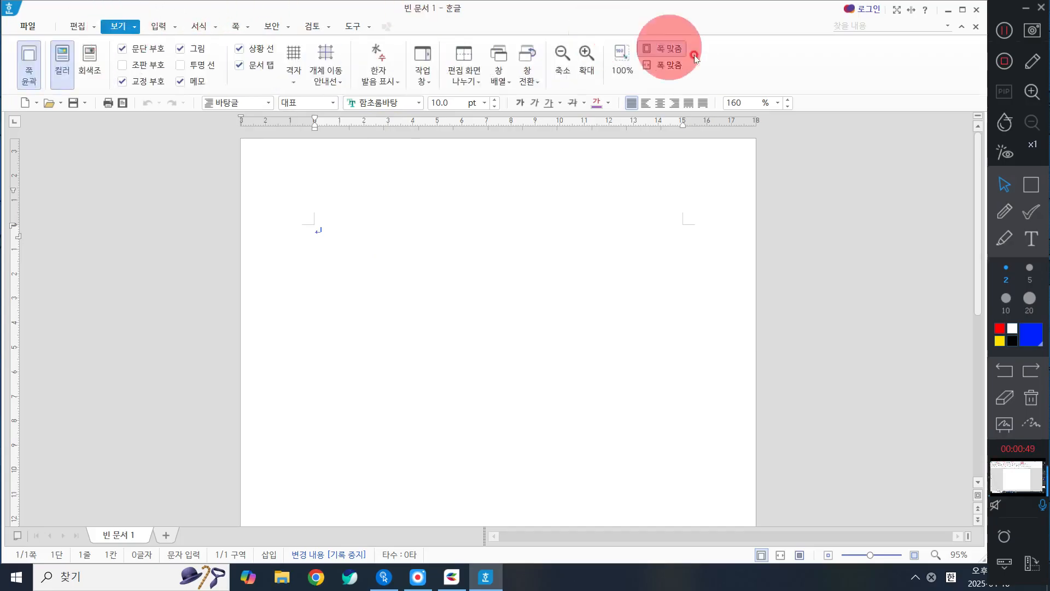
click(675, 68)
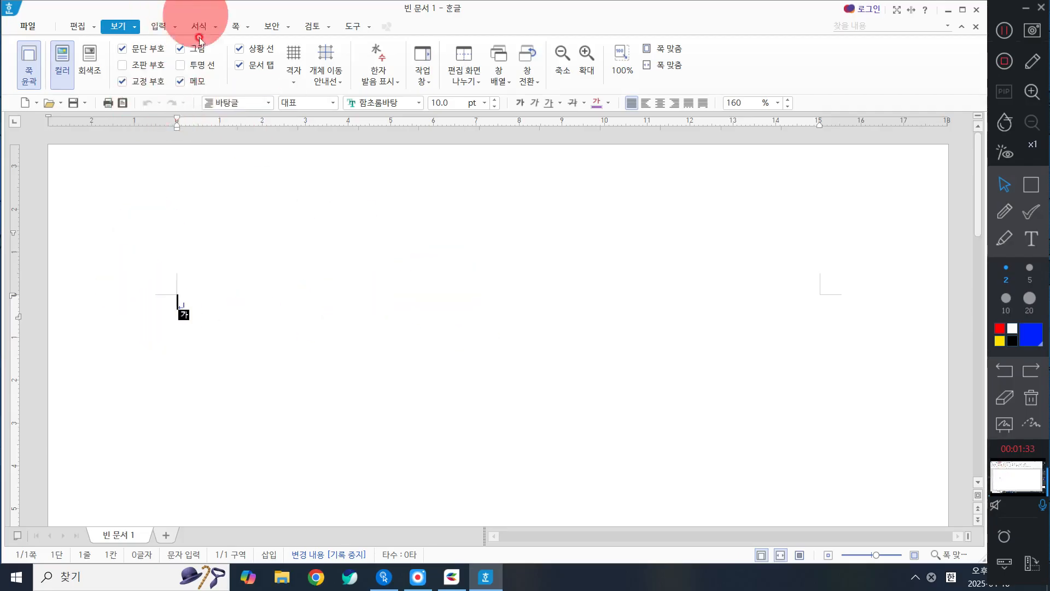
Step: Set the page margins to the 좁게 preset, with 10 mm on all sides and 0 mm header and footer
click(235, 28)
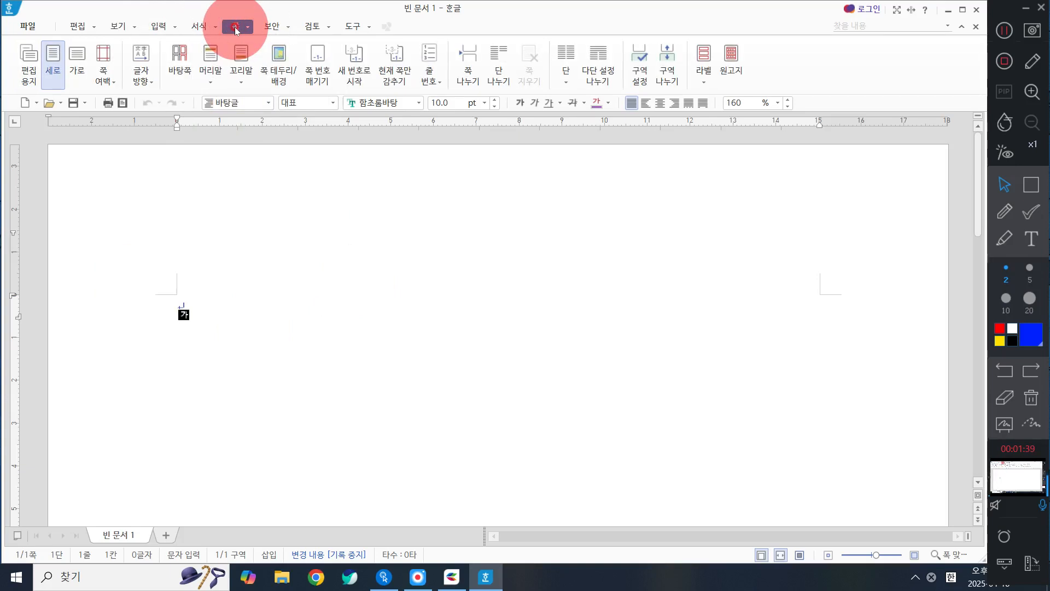
click(236, 30)
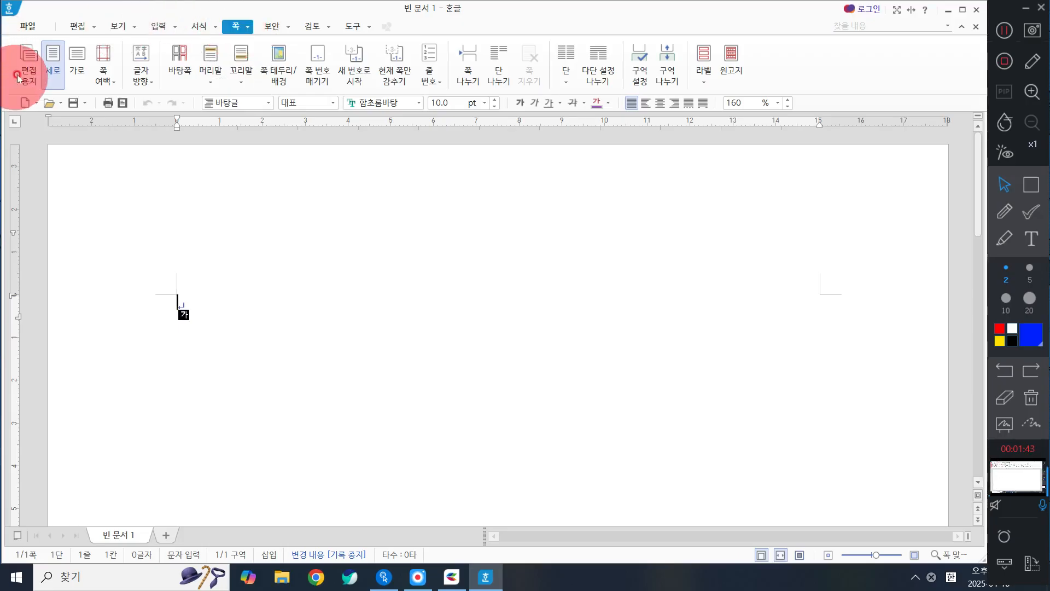
click(103, 71)
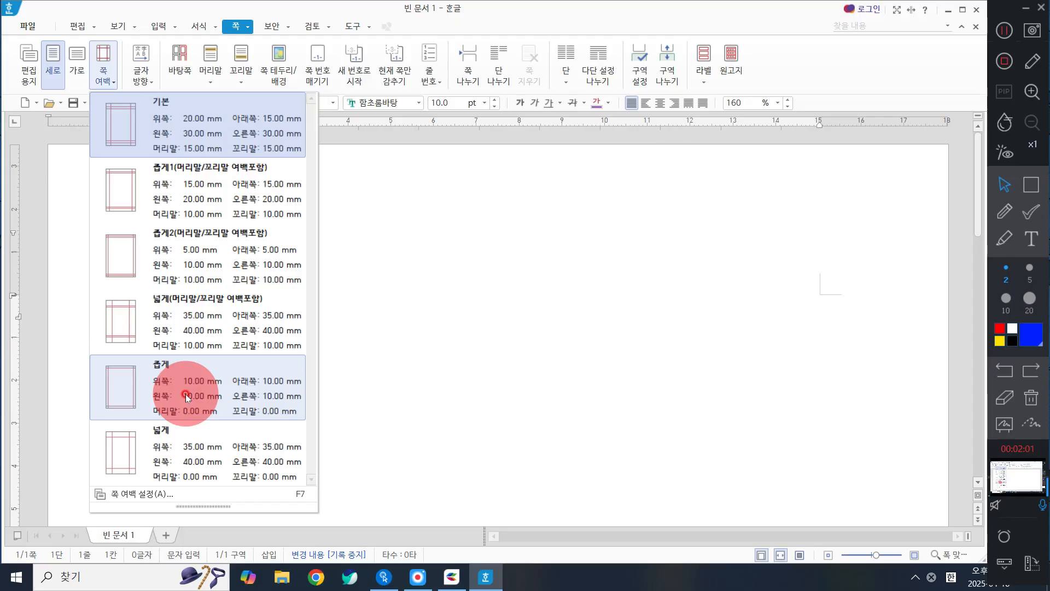
click(186, 394)
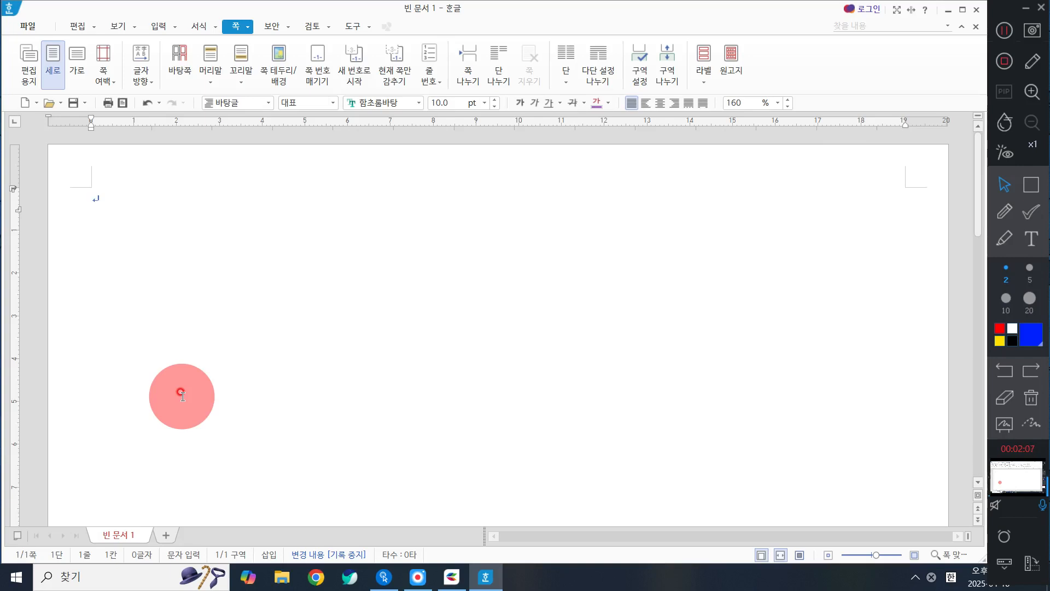
key(Hangul)
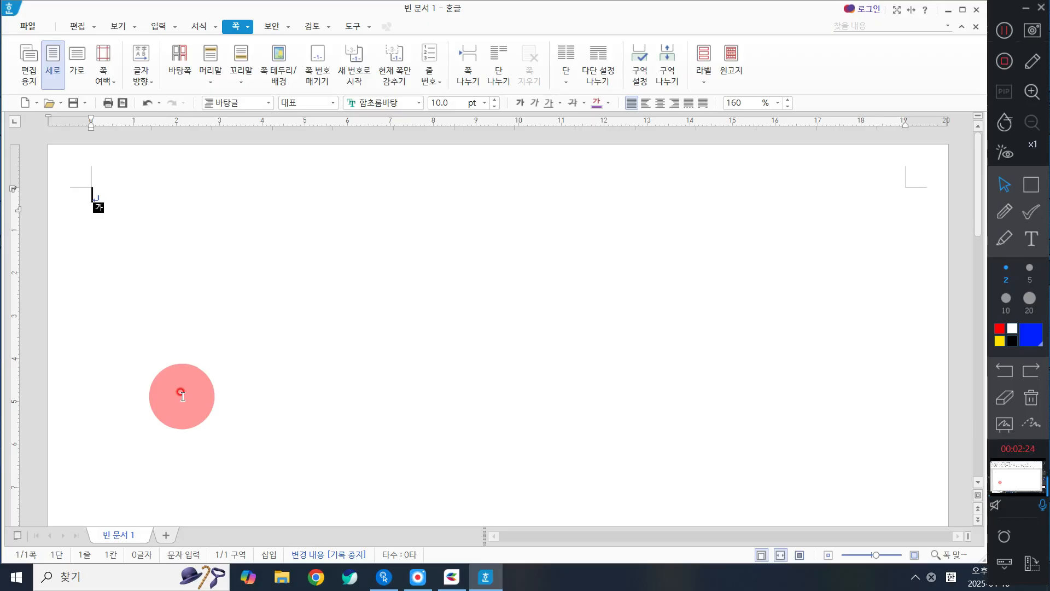
Step: Mark the margin guides at the page's two upper corners with blue annotation rectangles and clear the annotations
click(1031, 184)
drag(53, 157, 112, 204)
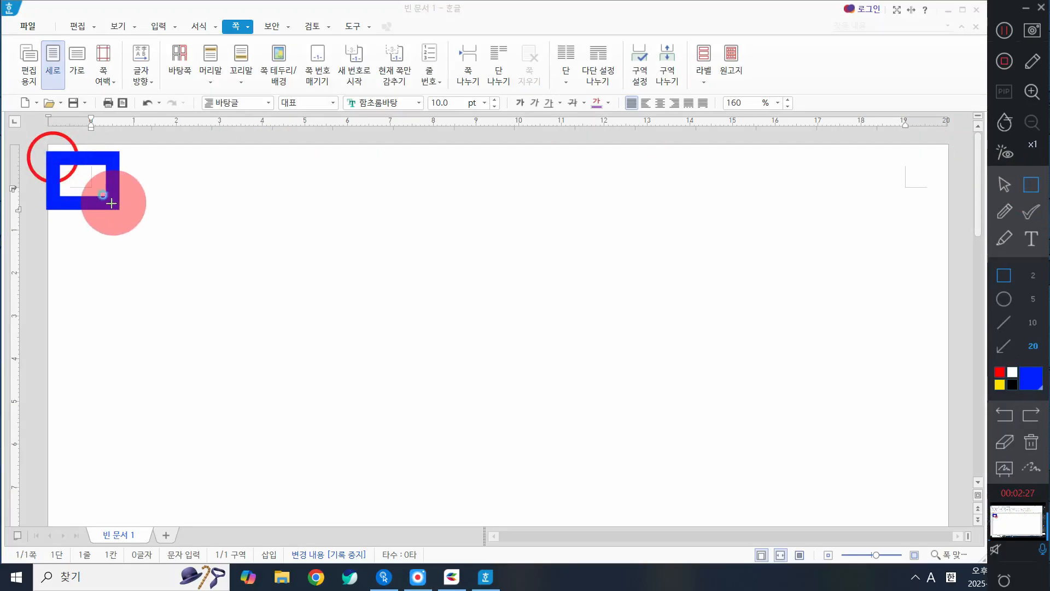
drag(877, 160, 952, 208)
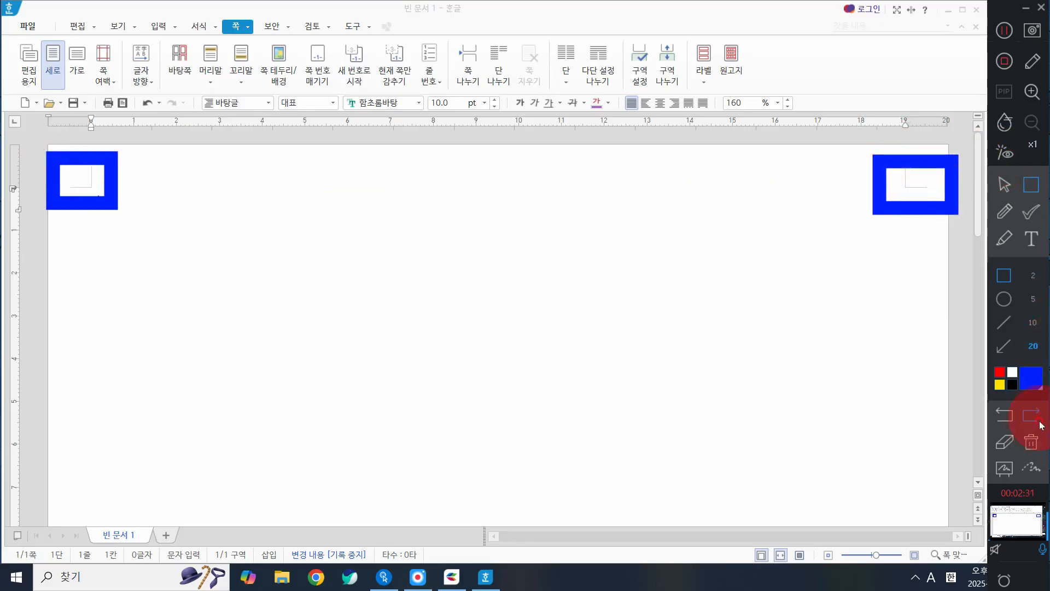
click(1031, 442)
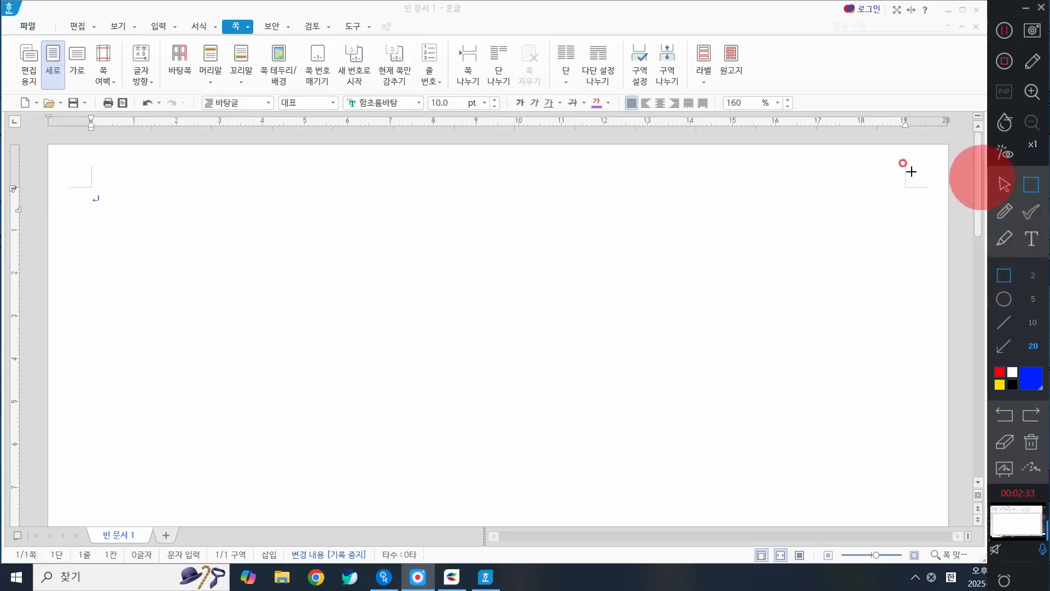
drag(55, 150, 116, 202)
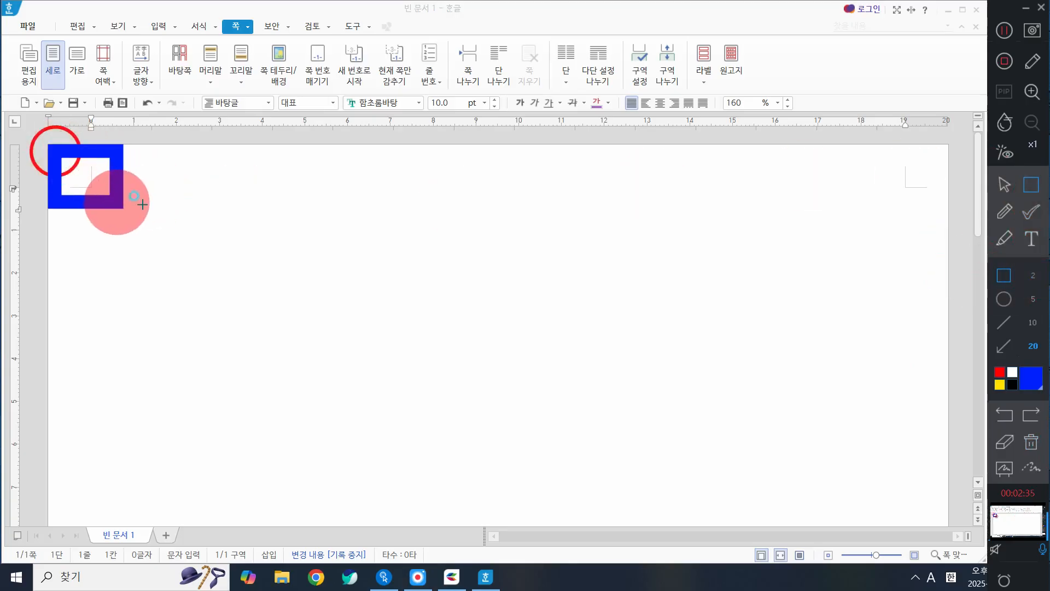
click(1031, 442)
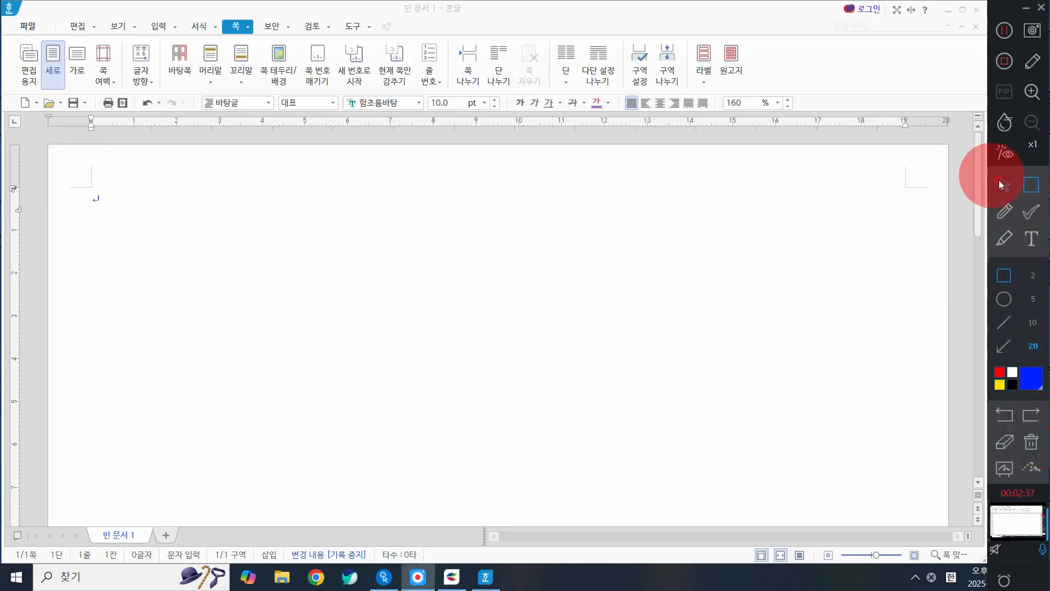
Step: Add the blue on-screen text annotation "F7 : 편집용지" at size 50 over the upper part of the page
click(1031, 184)
click(1032, 240)
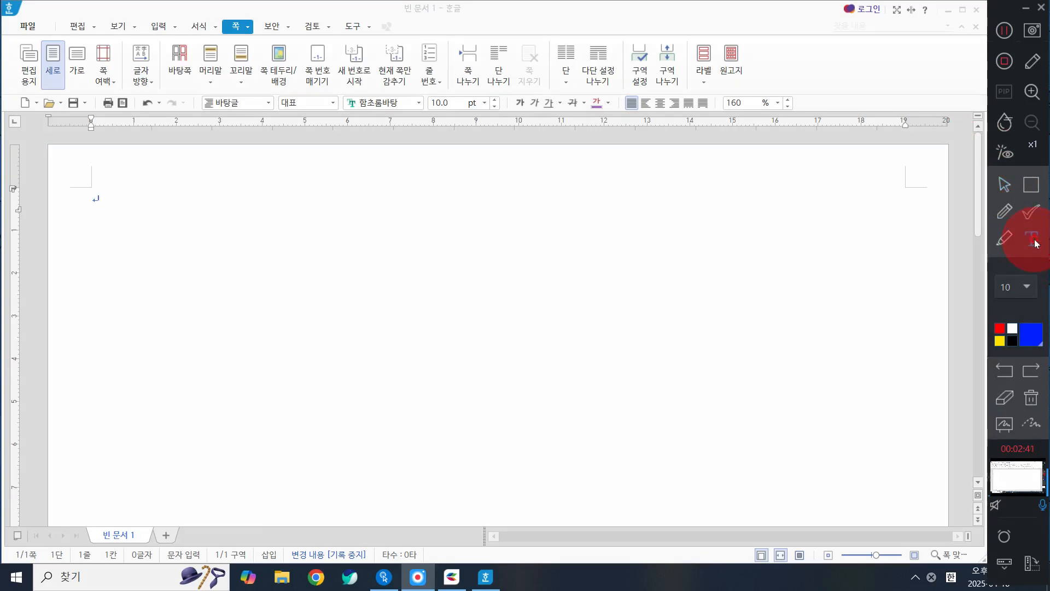
click(1011, 283)
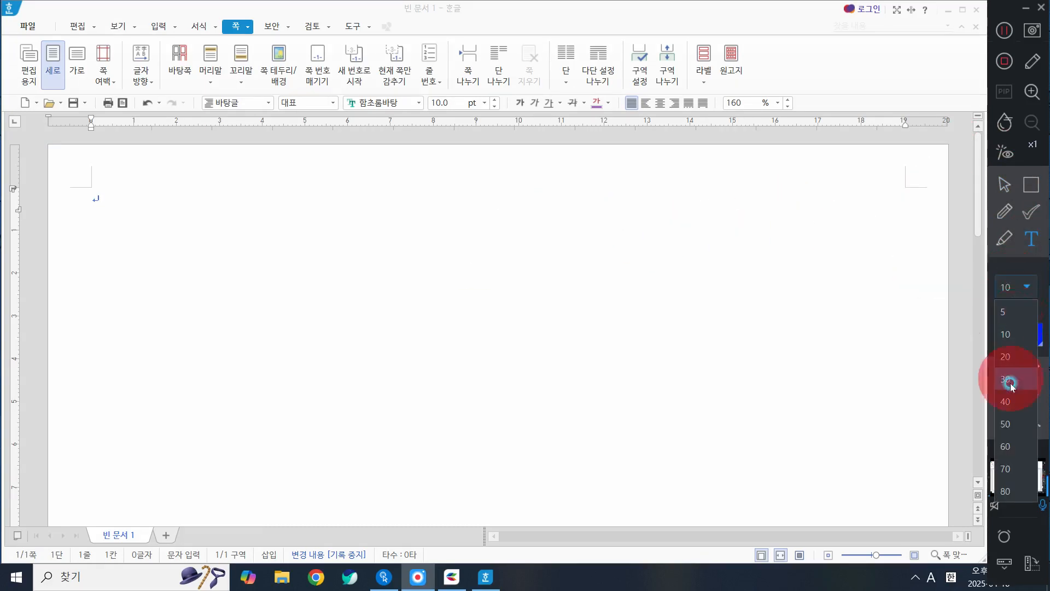
click(1012, 409)
click(565, 212)
text(f)
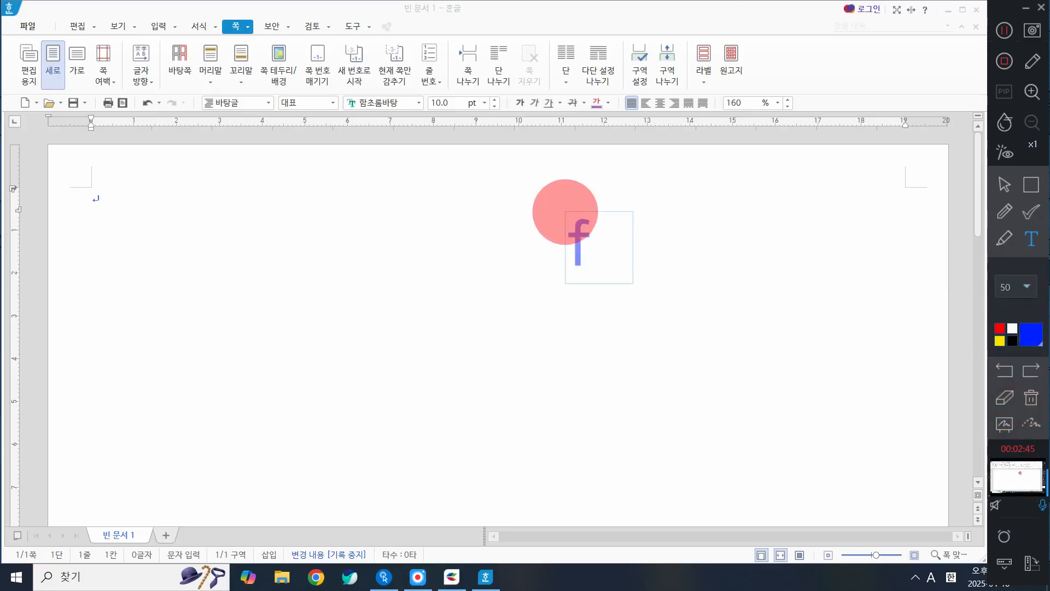
key(BackSpace)
text(f)
key(BackSpace)
text(F)
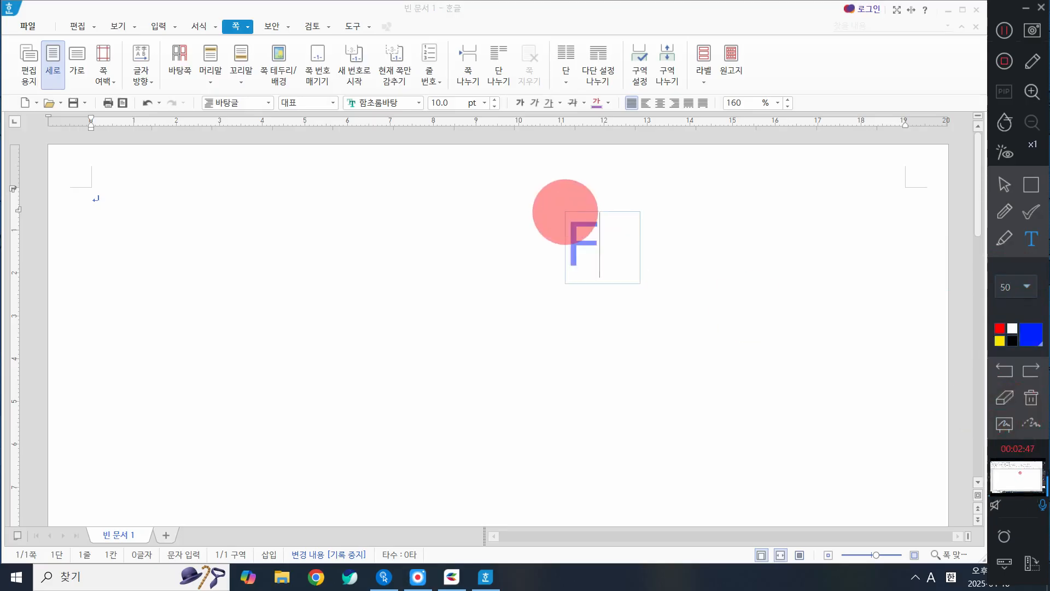
text(7 :)
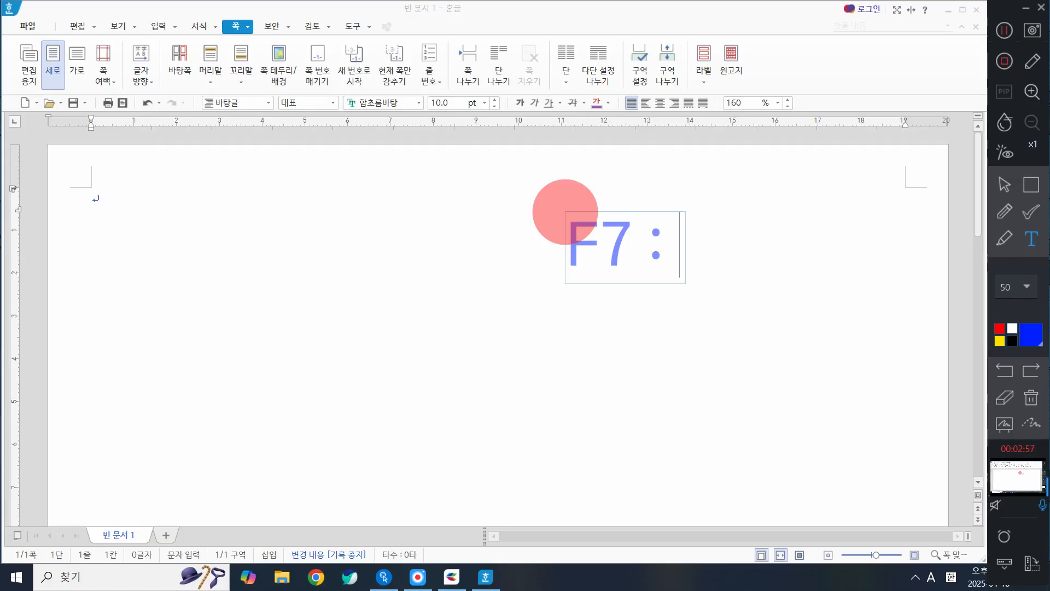
text(VUS)
key(BackSpace)
key(BackSpace)
key(BackSpace)
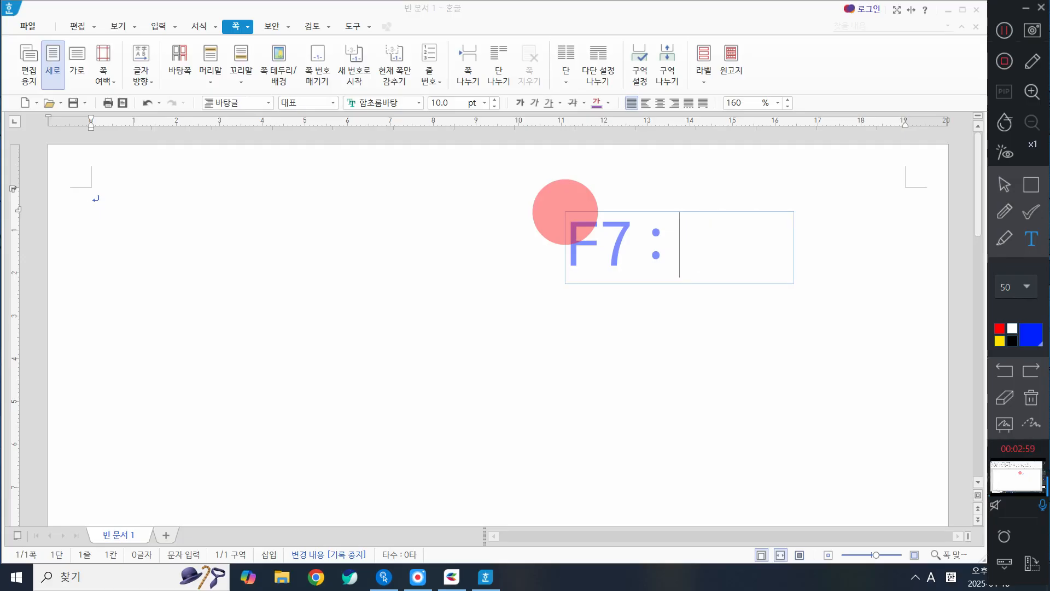
key(Hangul)
text(편집용지)
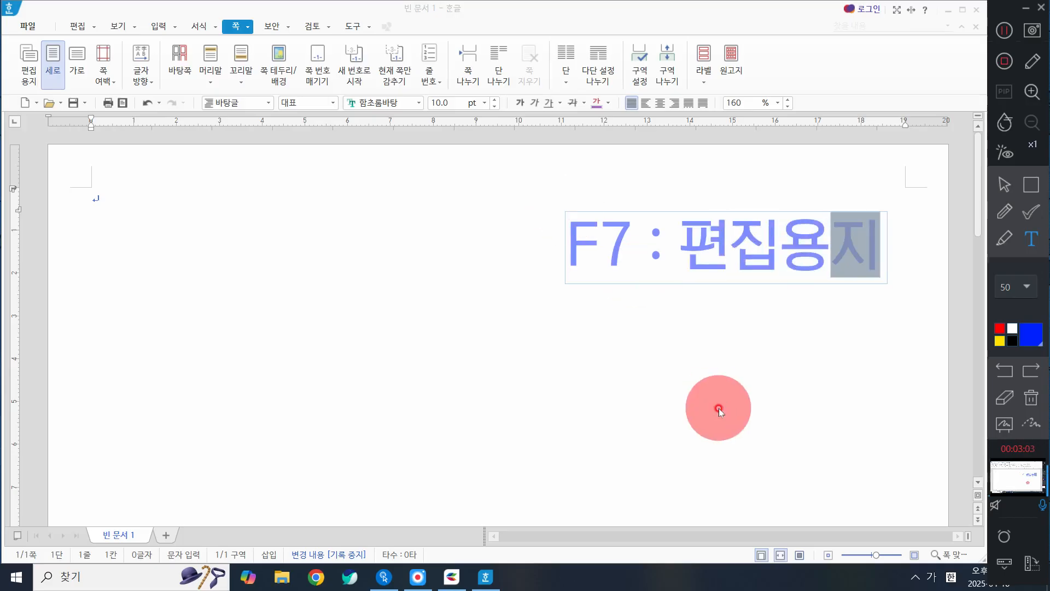
click(727, 297)
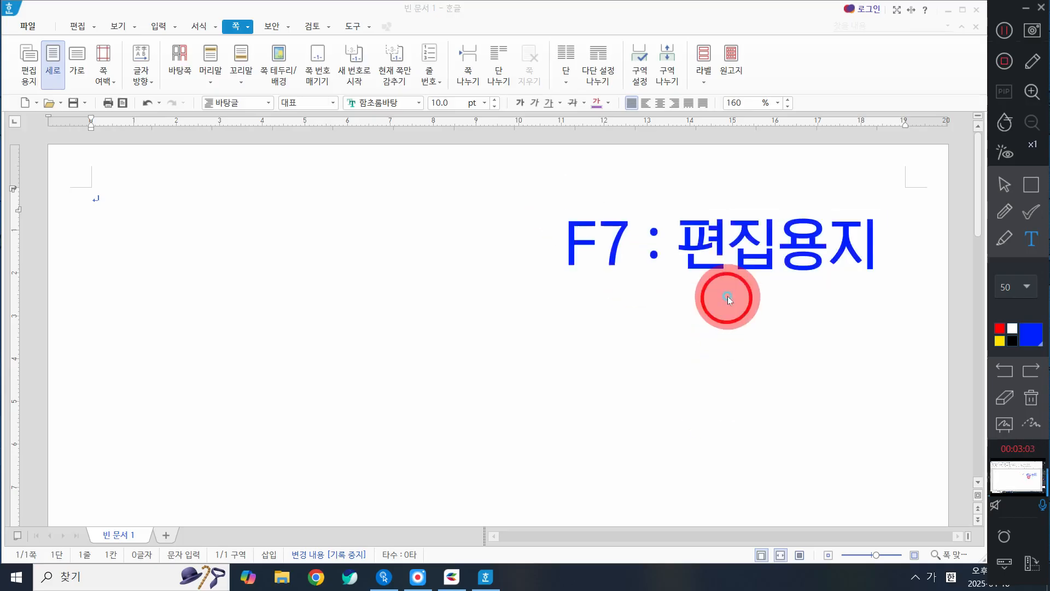
click(1007, 182)
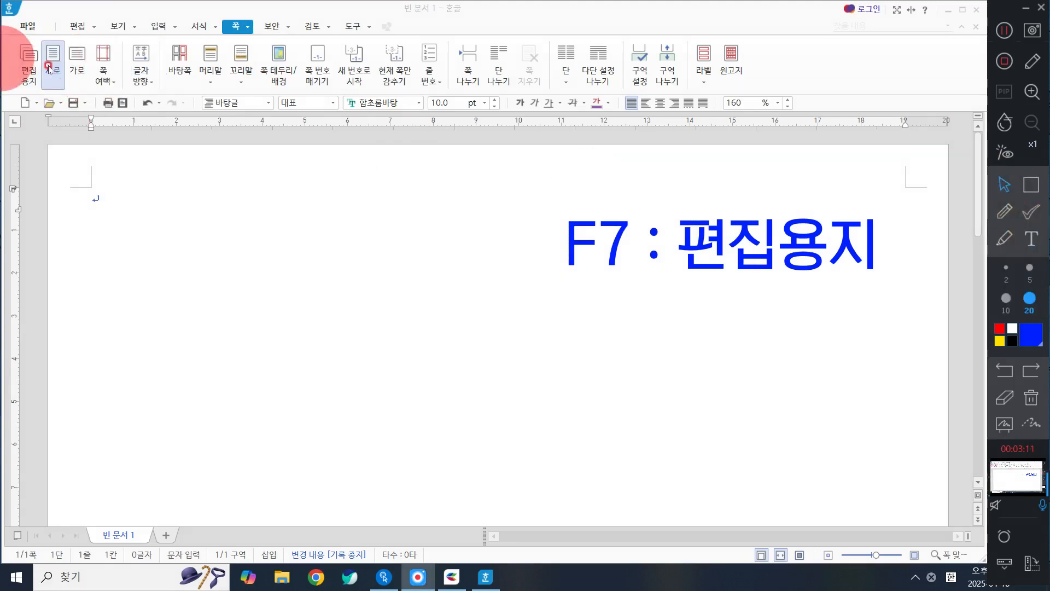
Step: Check the 좁게 entry among the page margin presets and clear the on-screen text annotation
click(103, 79)
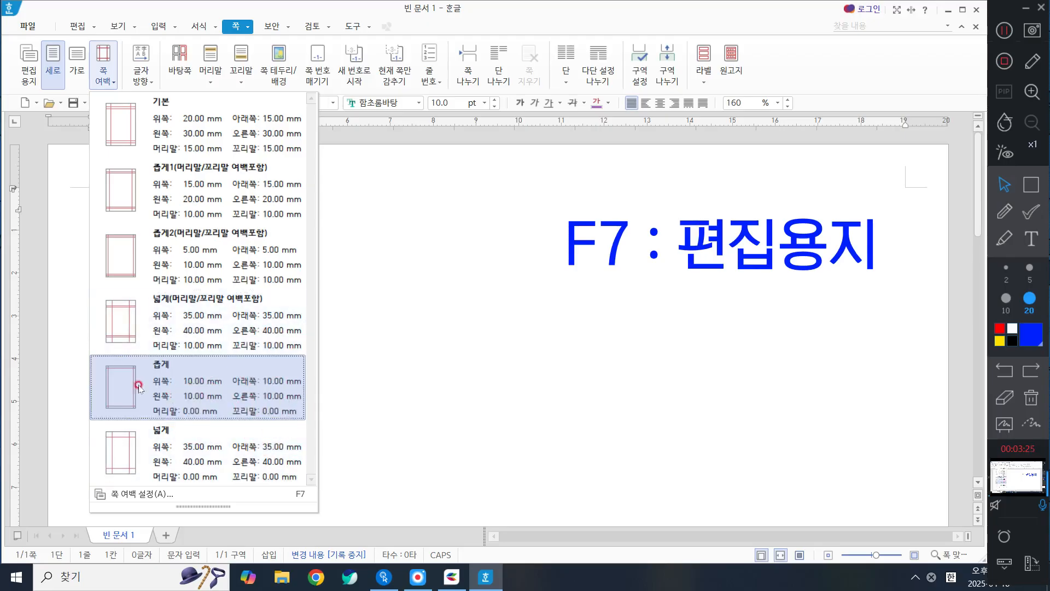
click(180, 375)
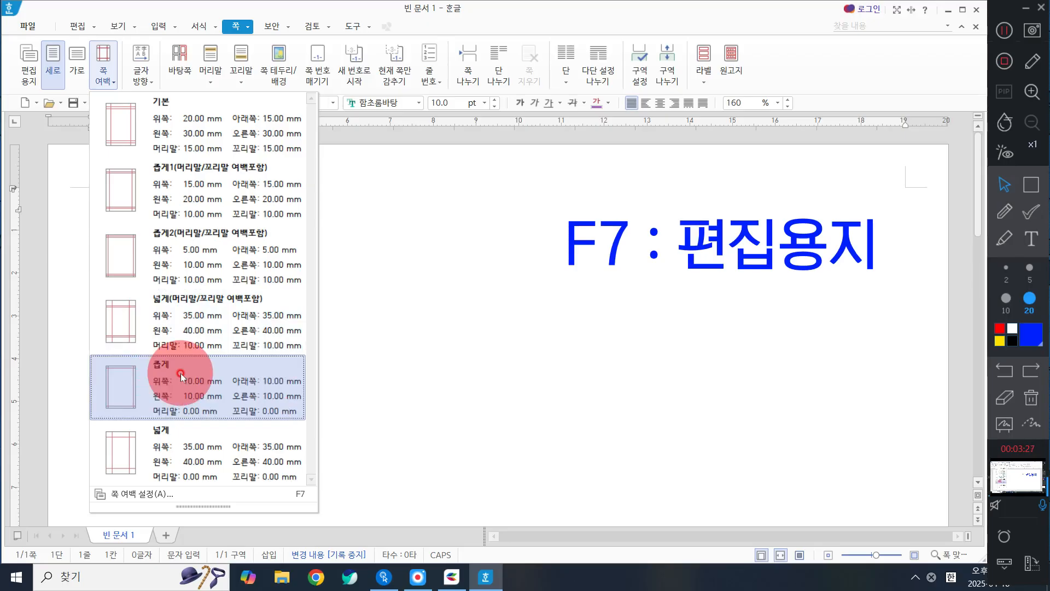
click(627, 348)
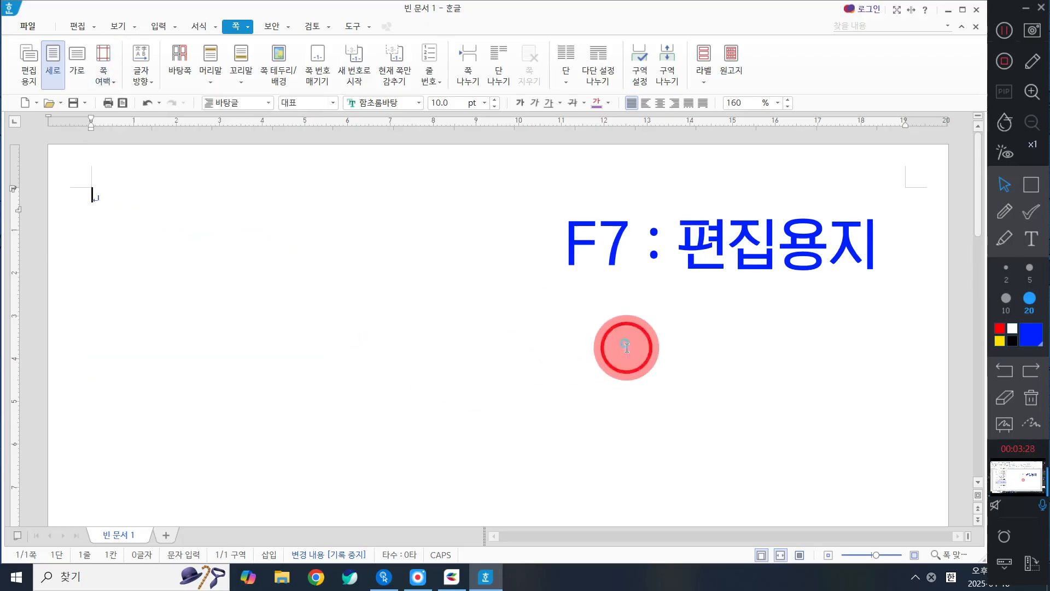
click(1031, 398)
click(218, 300)
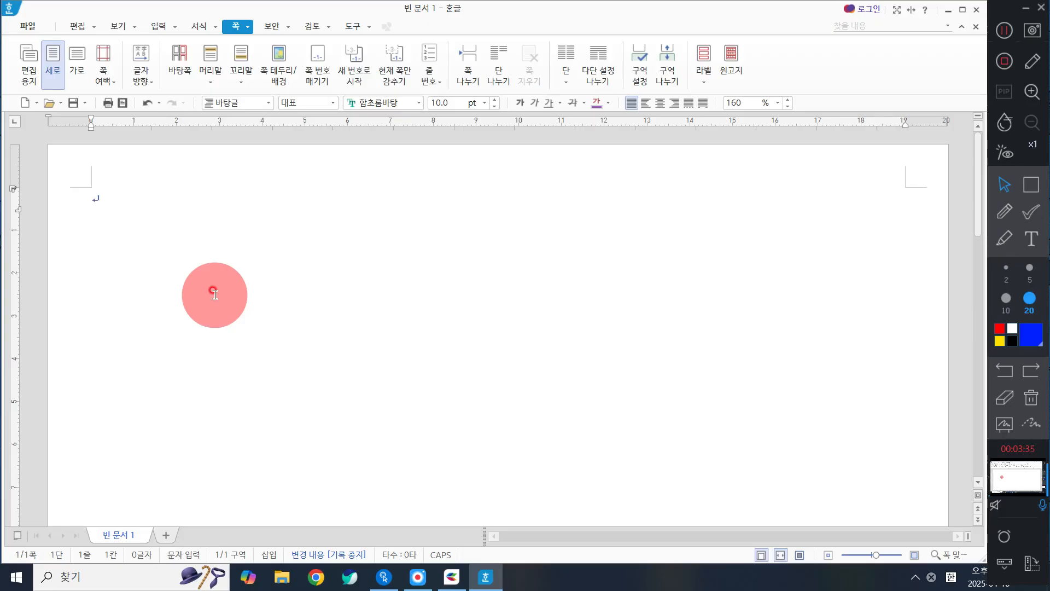
key(Hangul)
click(158, 27)
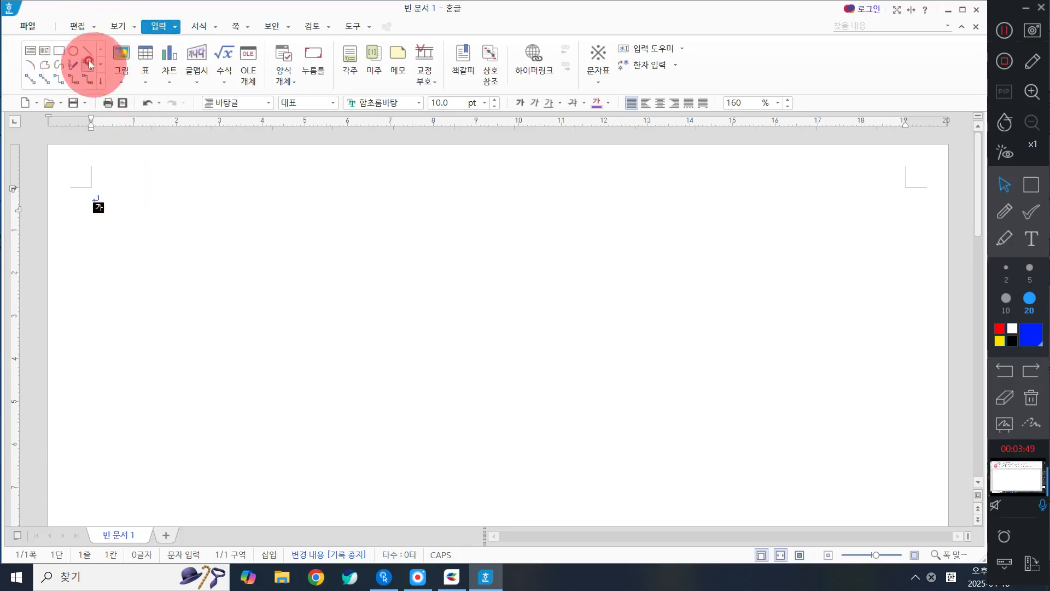
click(59, 52)
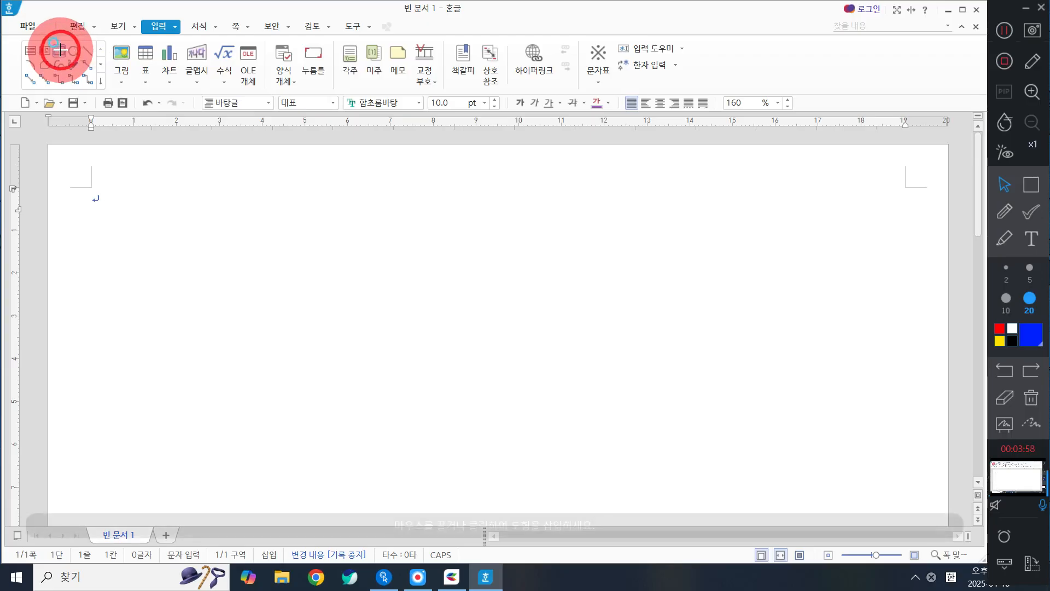
click(131, 215)
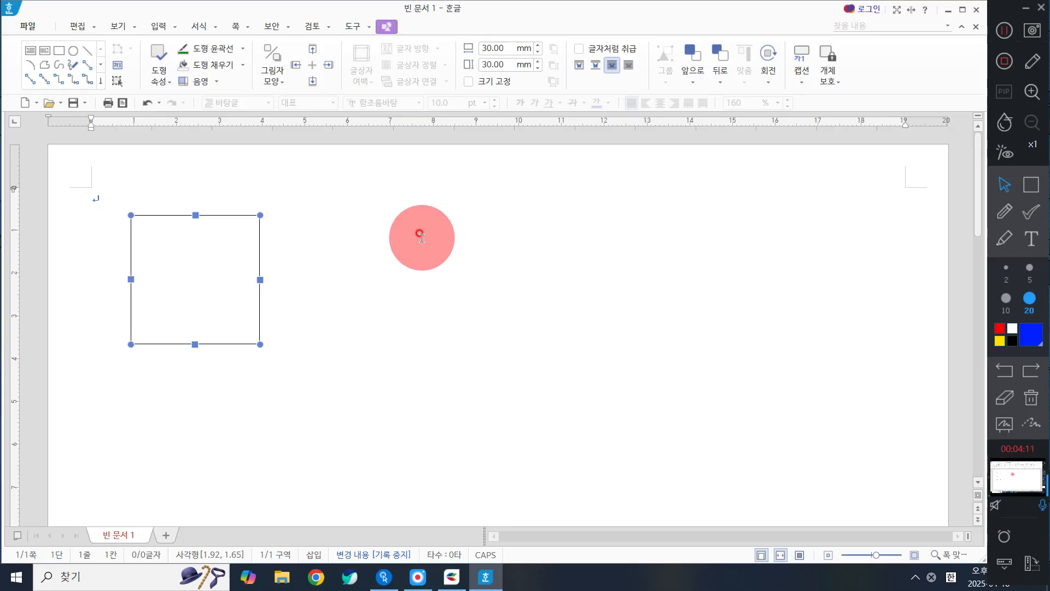
key(Delete)
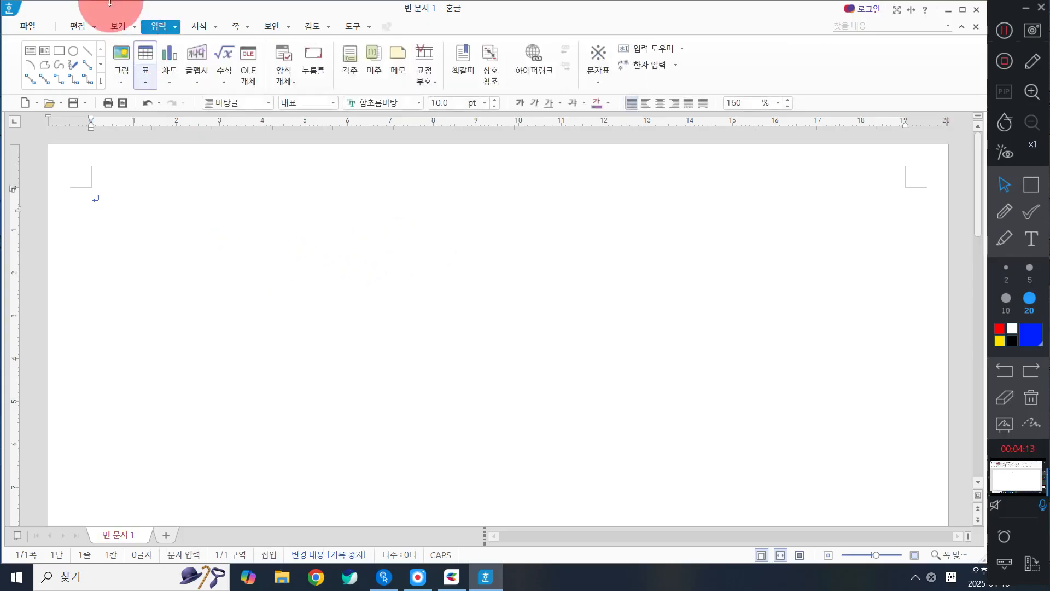
Step: Insert a 30 × 30 mm rectangle shape near the upper left corner of the page's text area
click(59, 54)
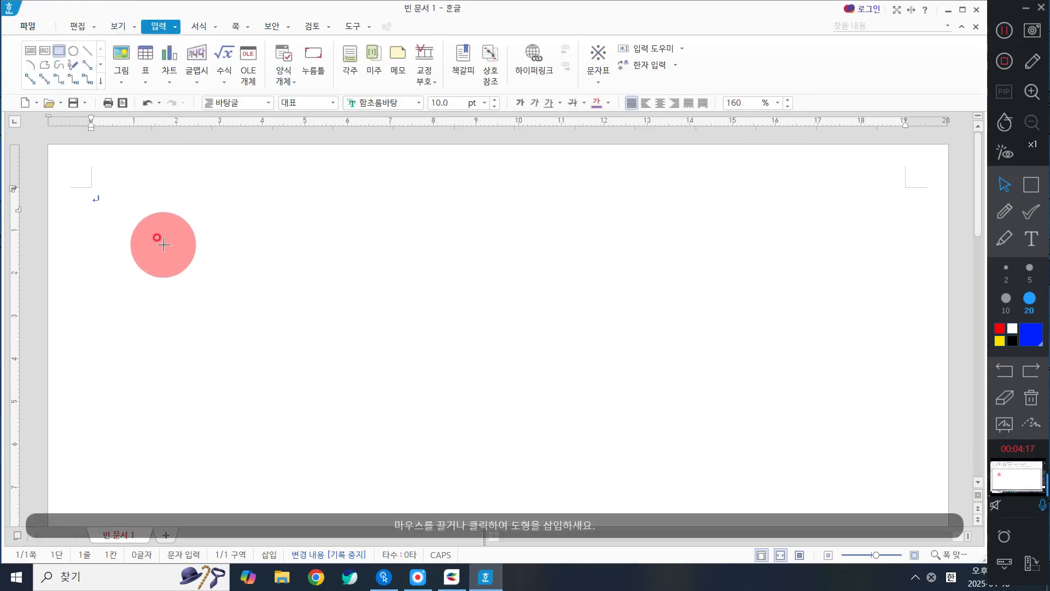
click(169, 205)
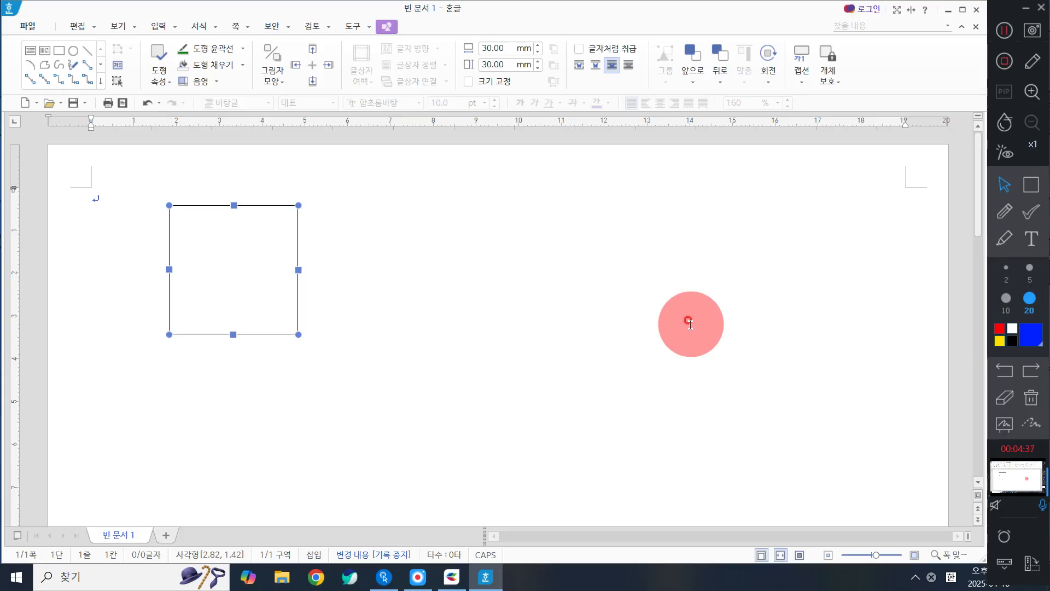
Step: Set the rectangle's width to 190 mm and height to 40 mm and enable 글자처럼 취급 in its object properties
click(250, 264)
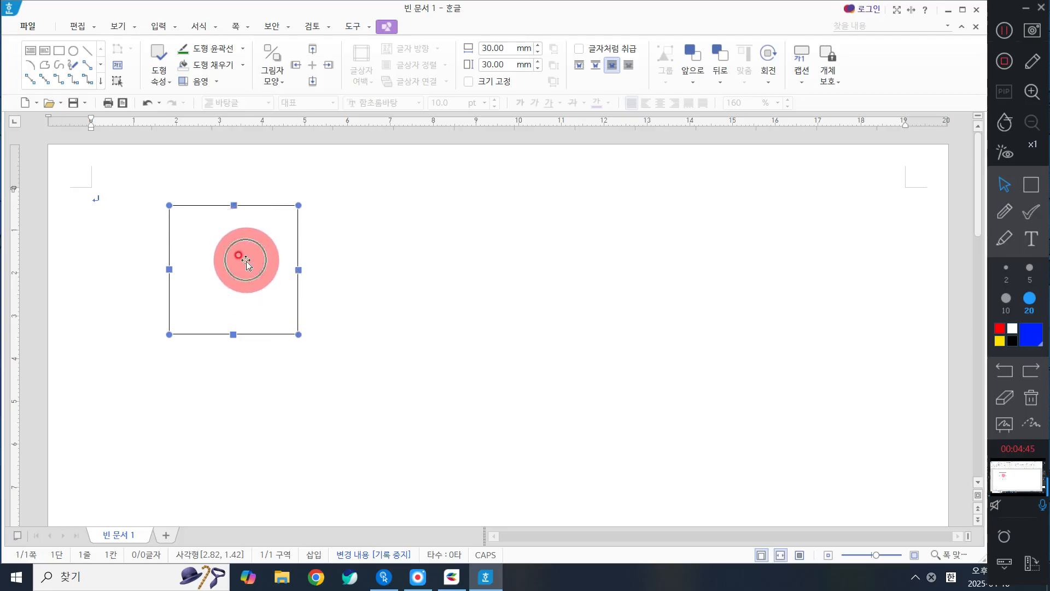
click(246, 262)
double_click(246, 262)
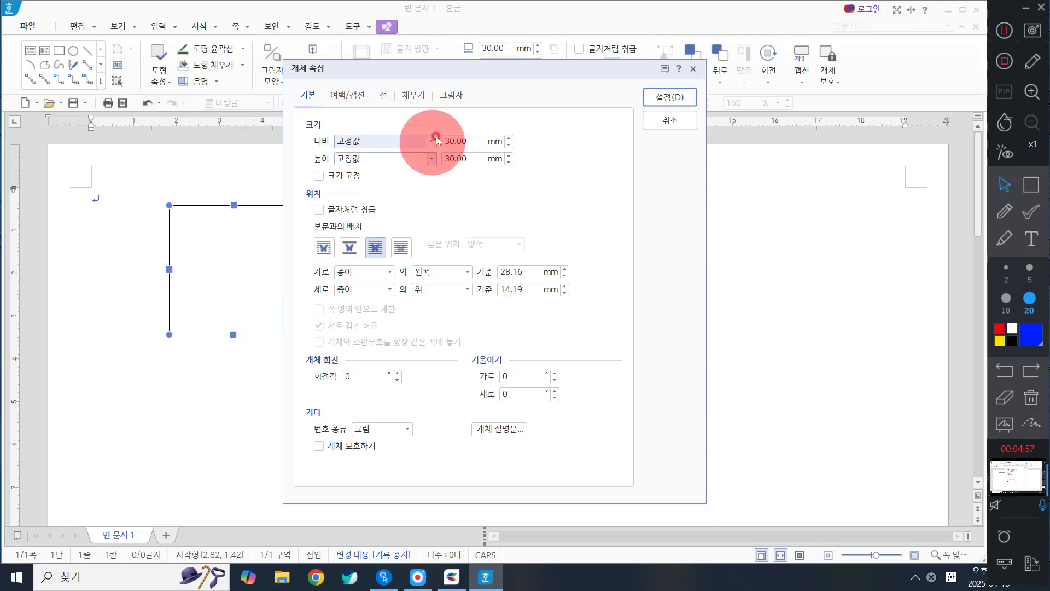
click(465, 141)
double_click(465, 141)
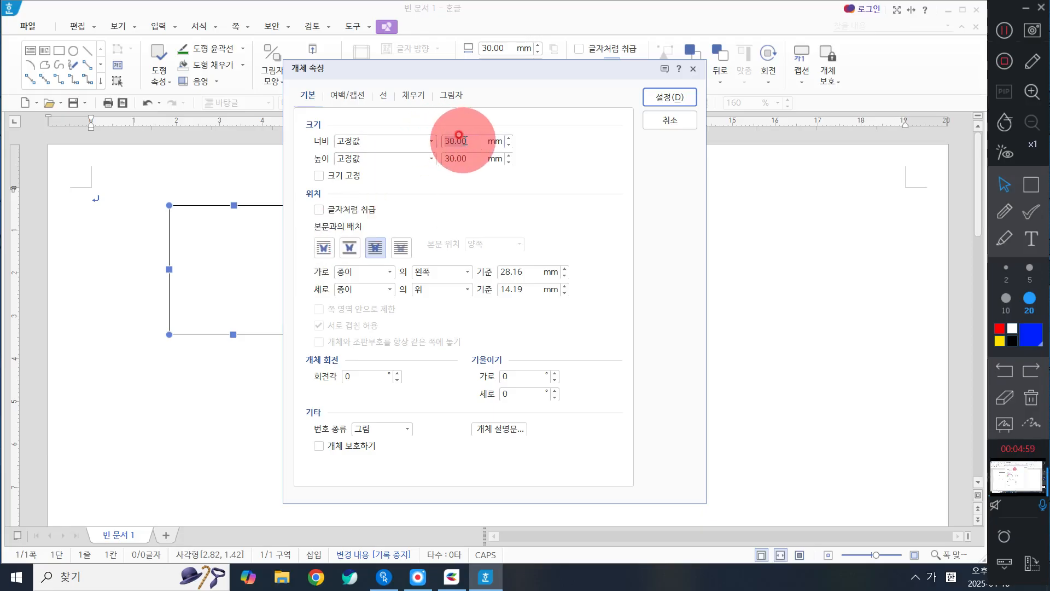
text(190)
double_click(464, 158)
text(40)
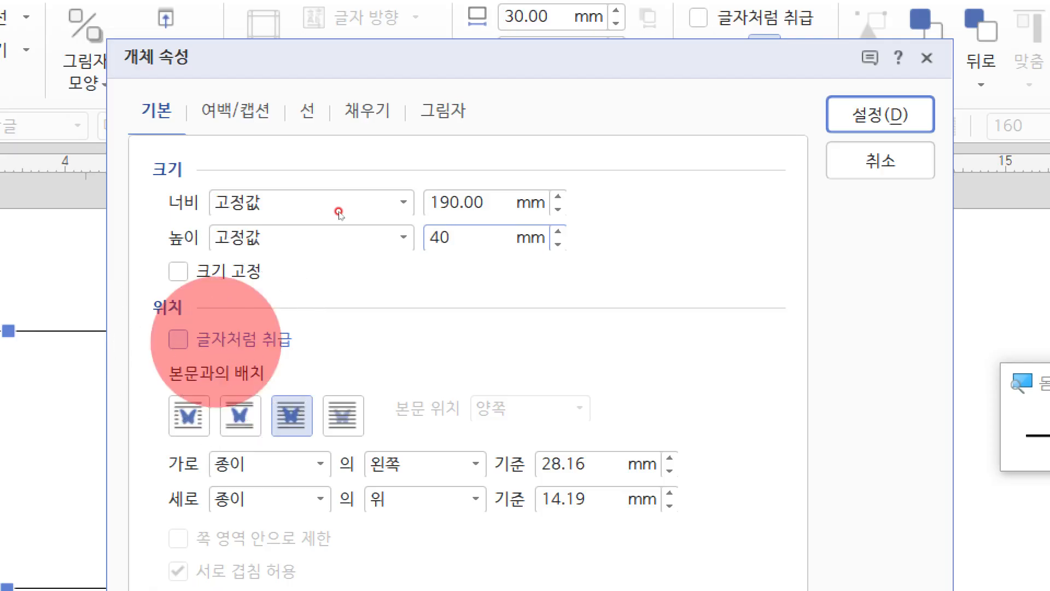
click(216, 342)
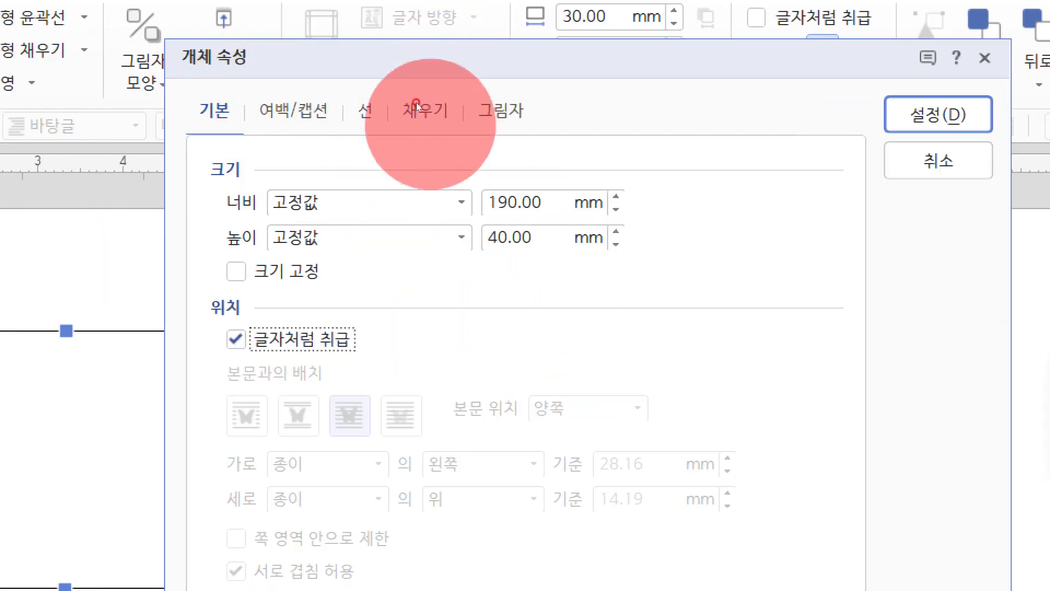
click(970, 382)
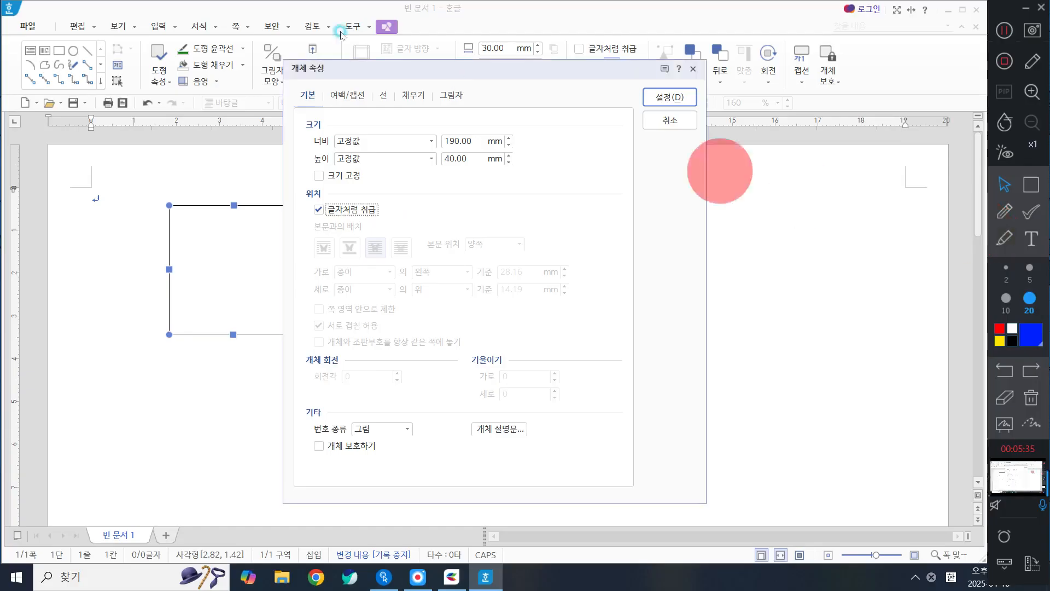
Step: Give the rectangle a gradient fill (그러데이션) from light green to mint green with the 가로 type
click(410, 96)
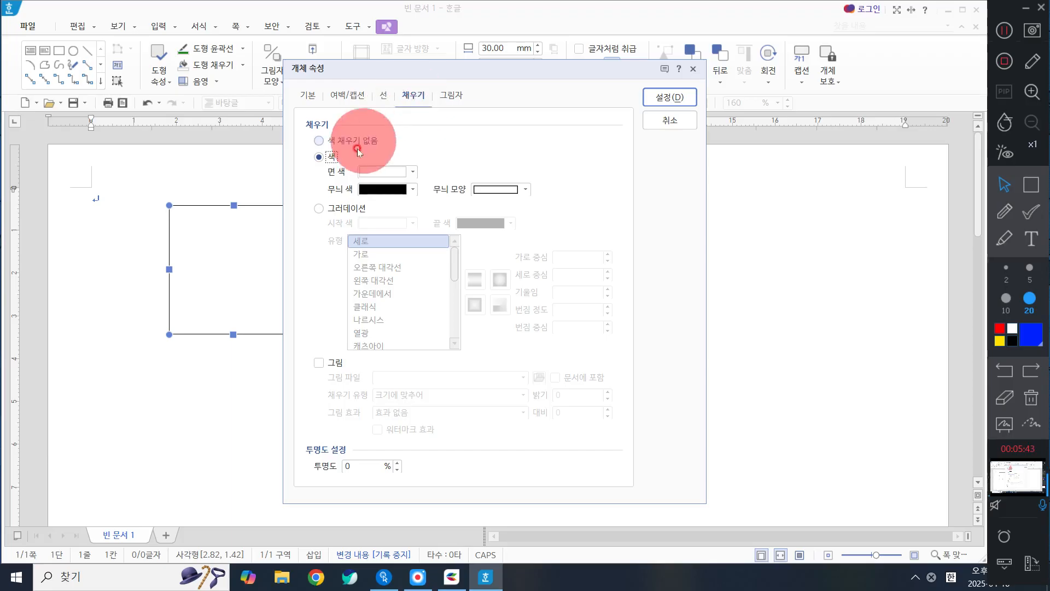
click(339, 212)
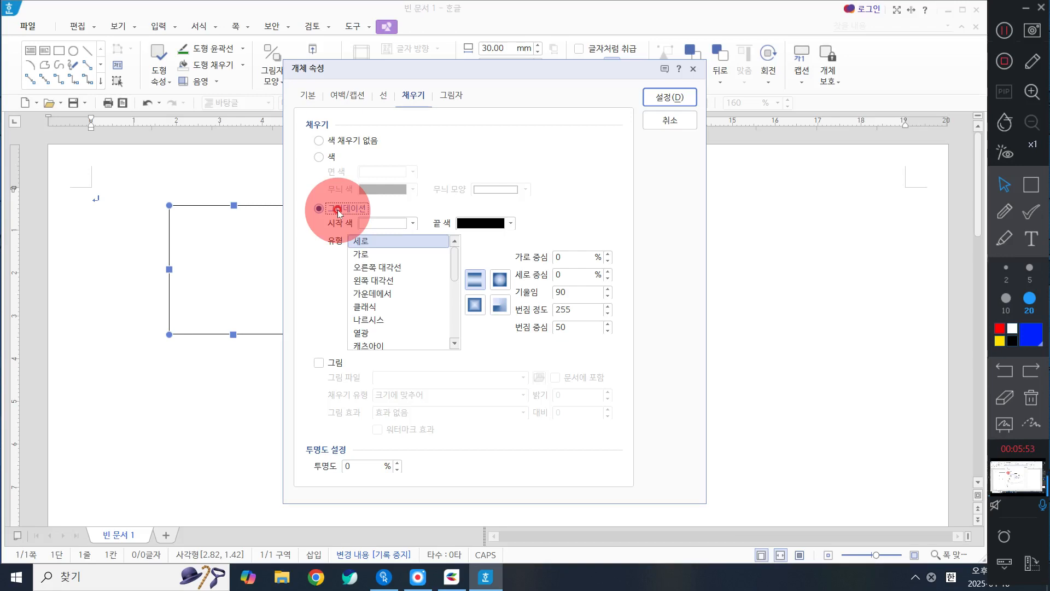
click(385, 224)
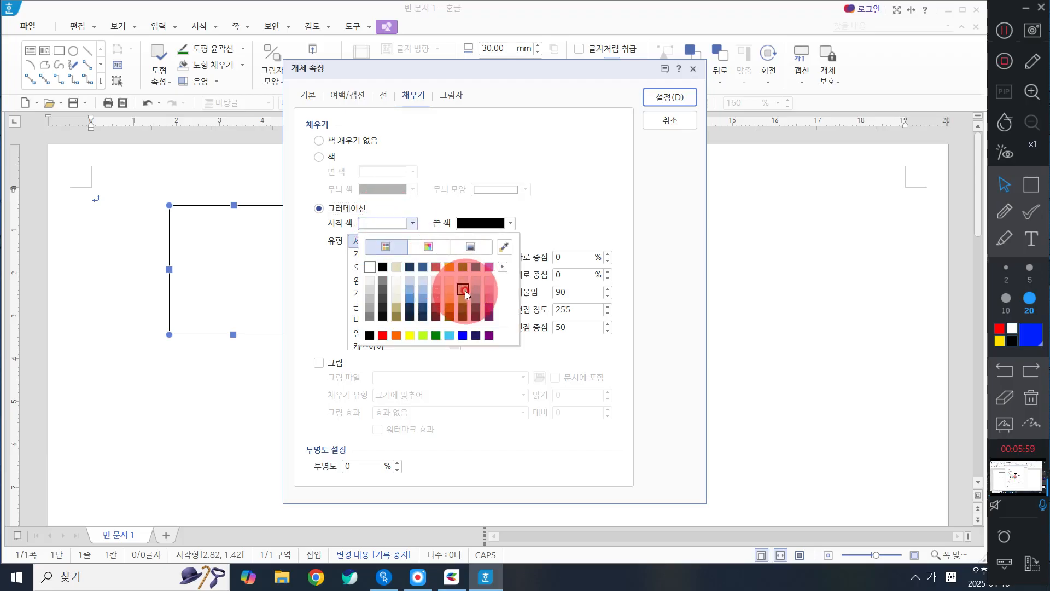
click(463, 281)
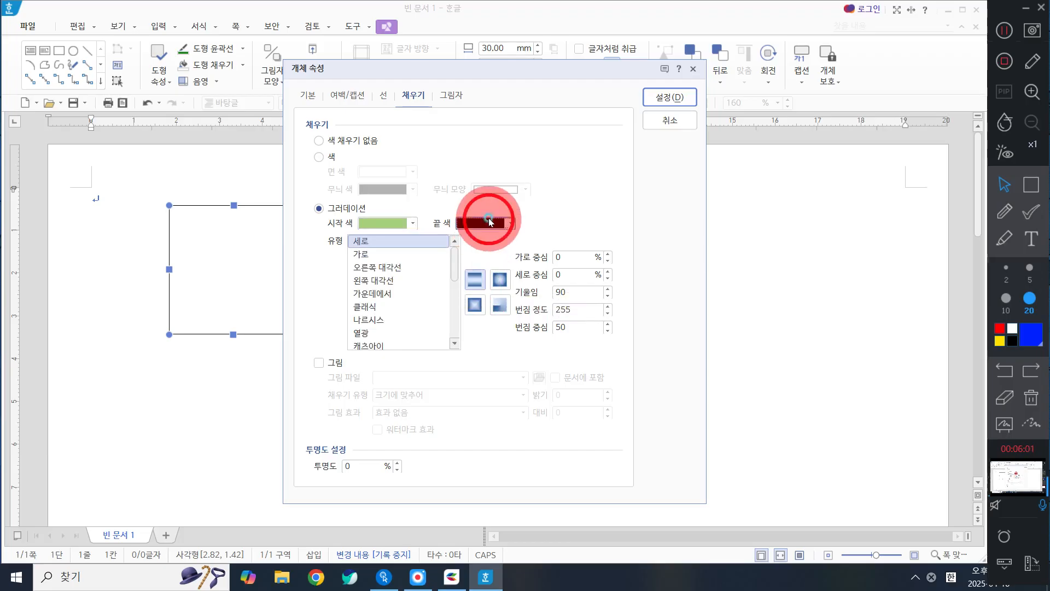
click(482, 223)
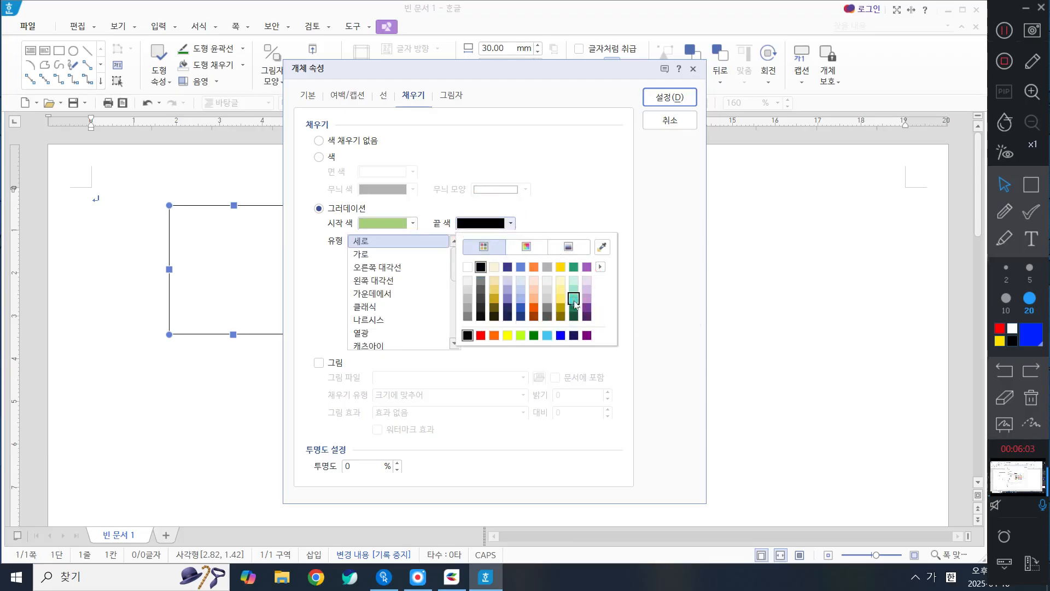
click(573, 293)
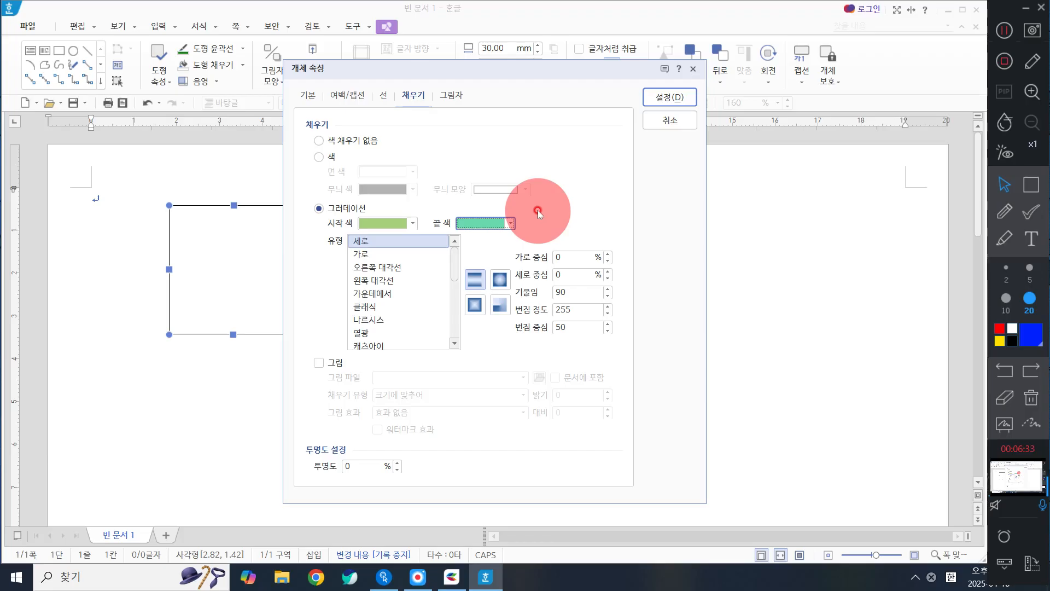
click(379, 257)
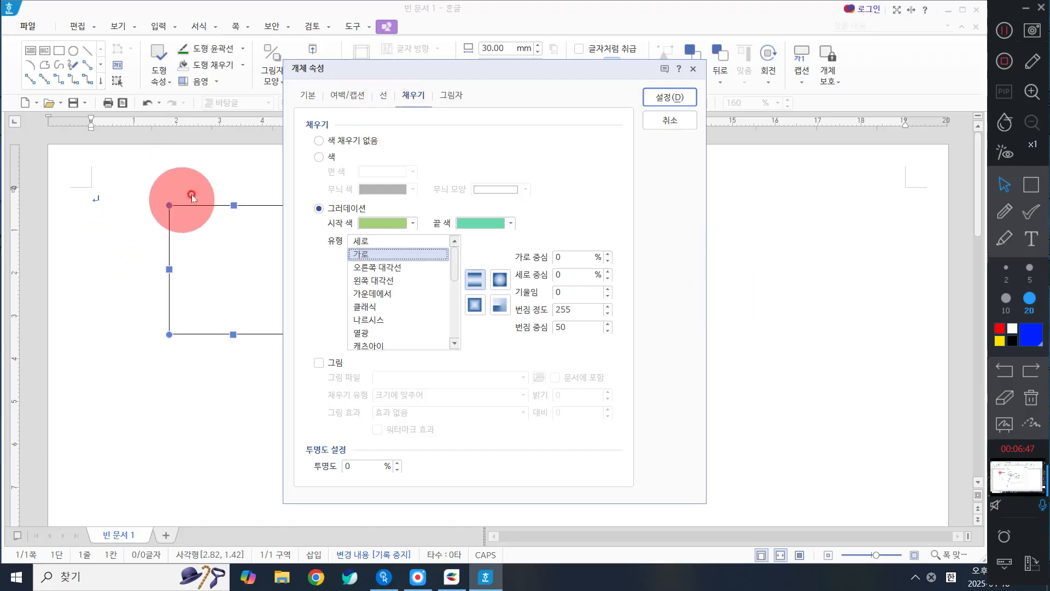
Step: Set the rectangle's outline type to no line and apply the object properties
click(381, 94)
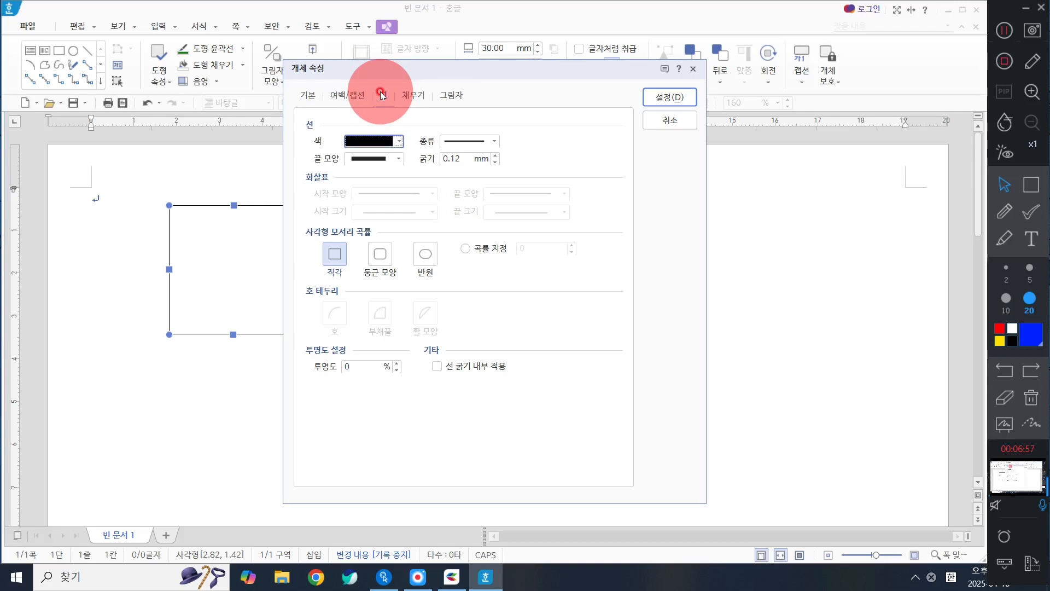
click(462, 144)
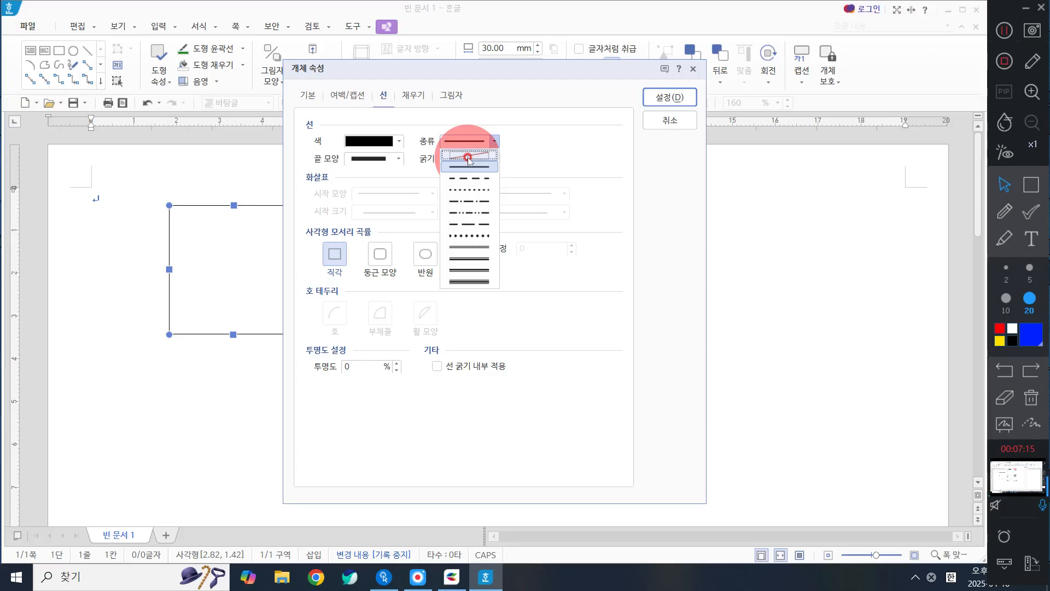
click(468, 157)
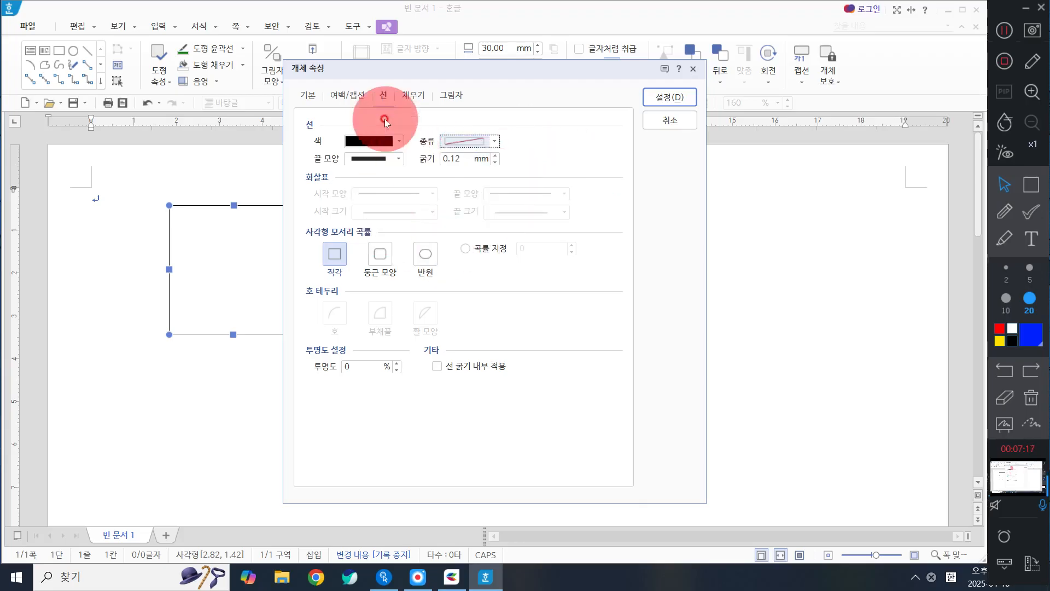
click(677, 99)
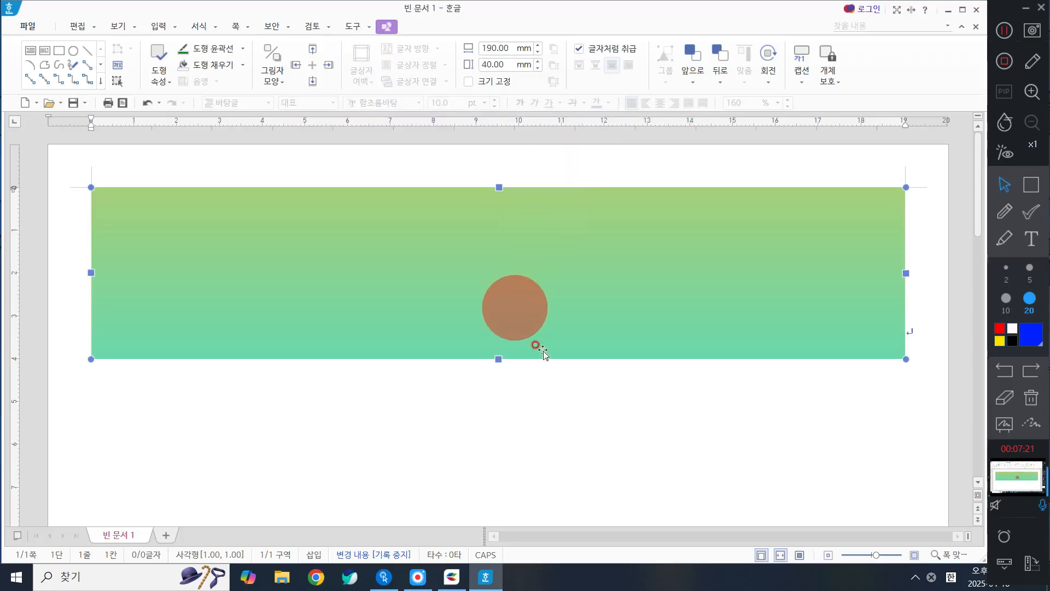
Step: Place the text cursor after the gradient rectangle and add a new line below it
click(917, 277)
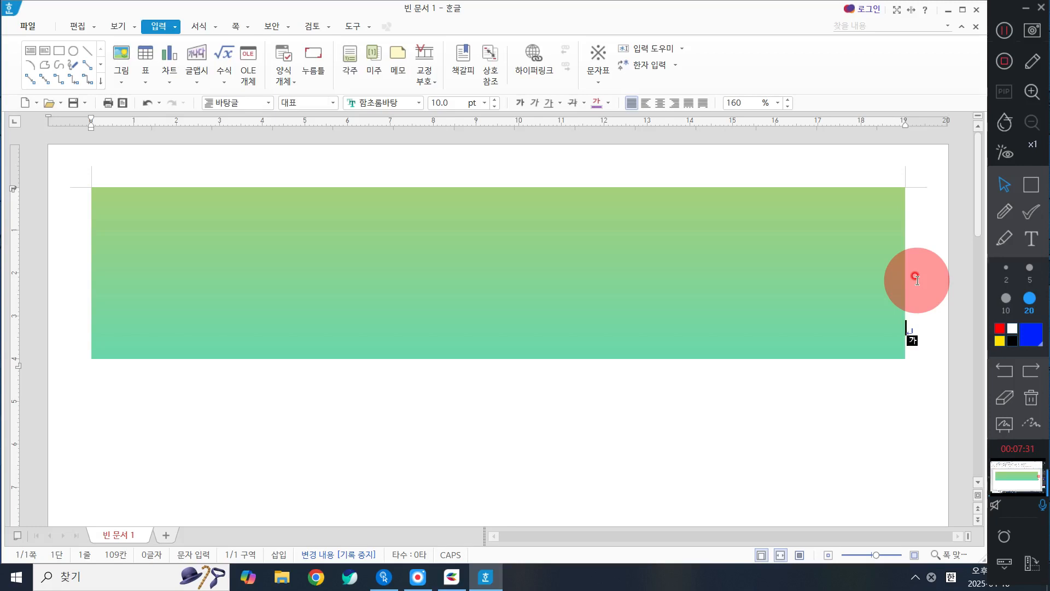
click(607, 335)
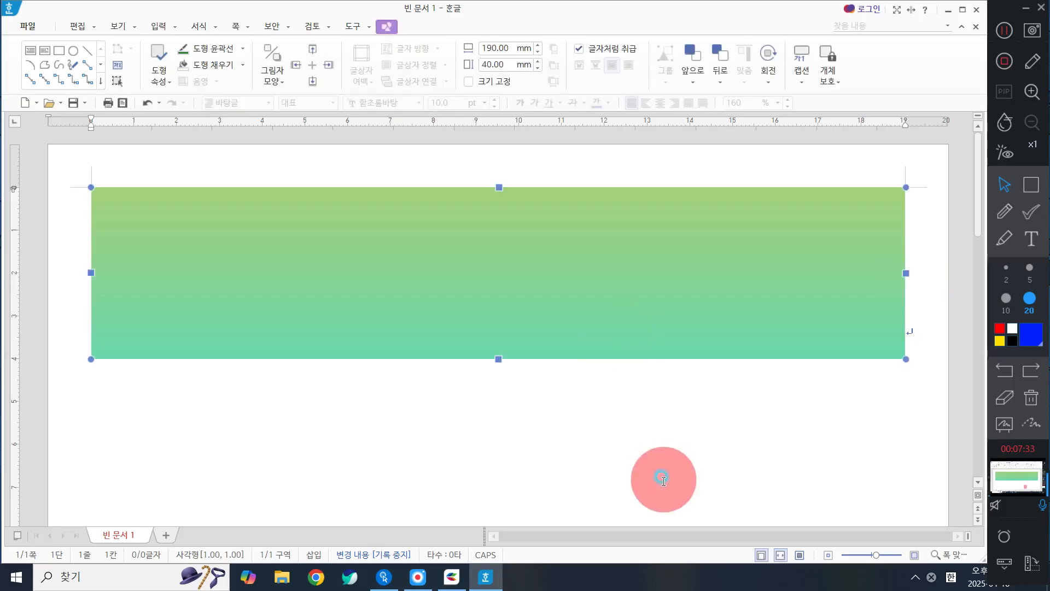
click(664, 479)
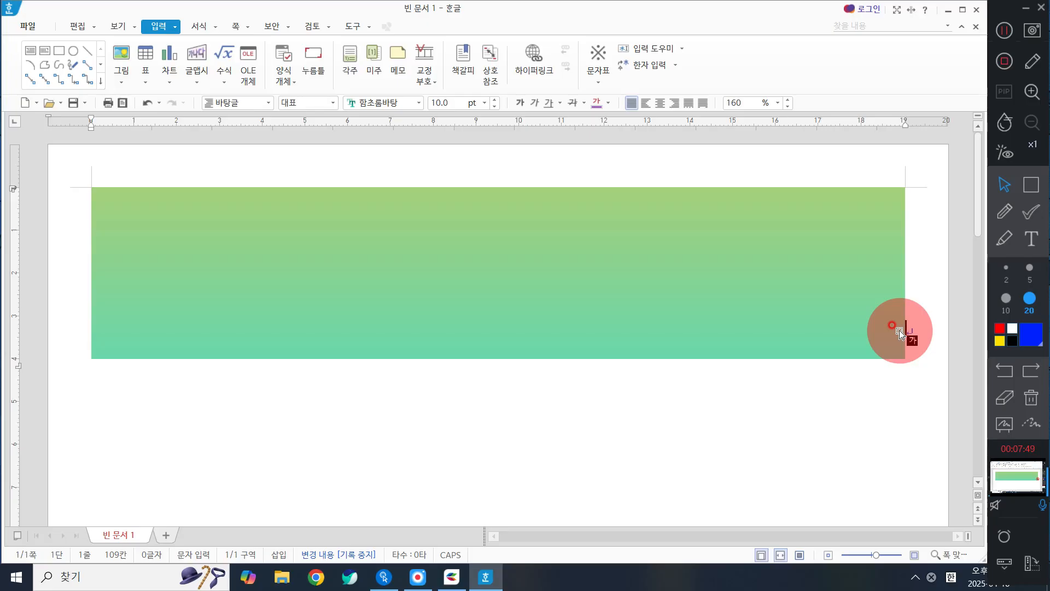
key(Return)
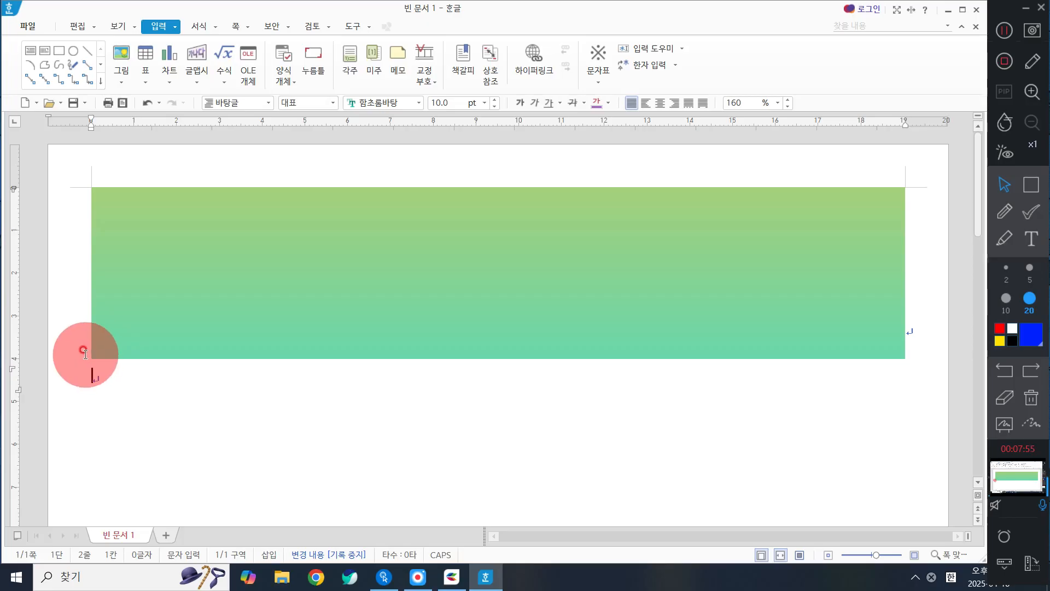
key(Hangul)
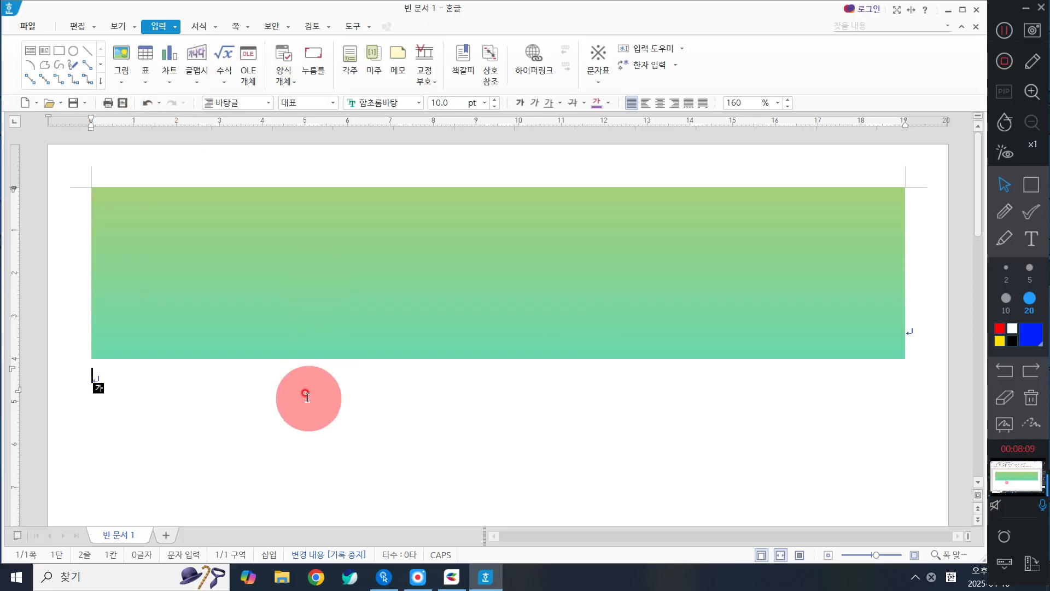
click(198, 58)
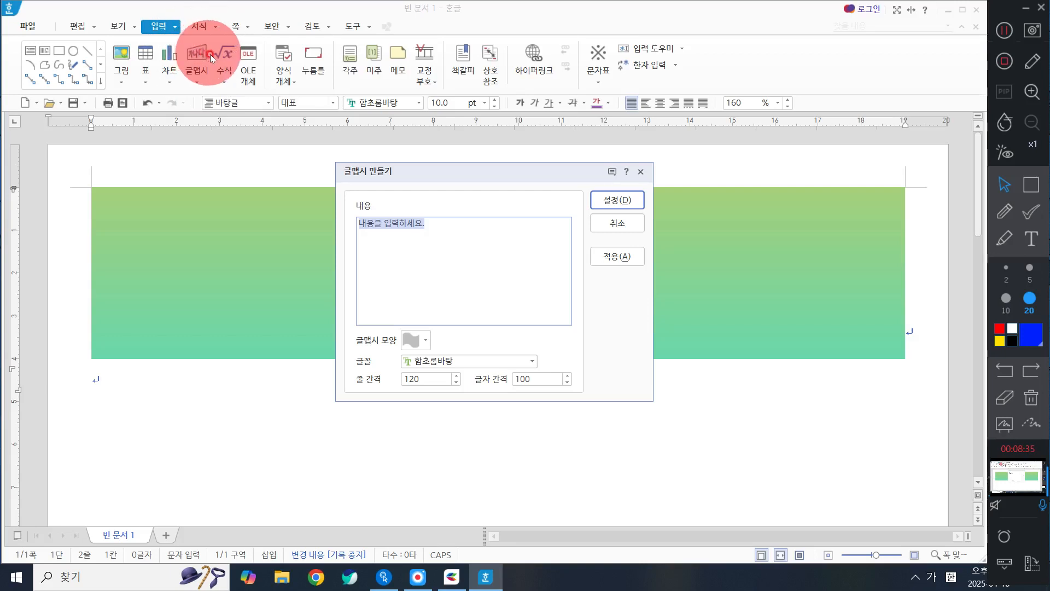
key(ctrl)
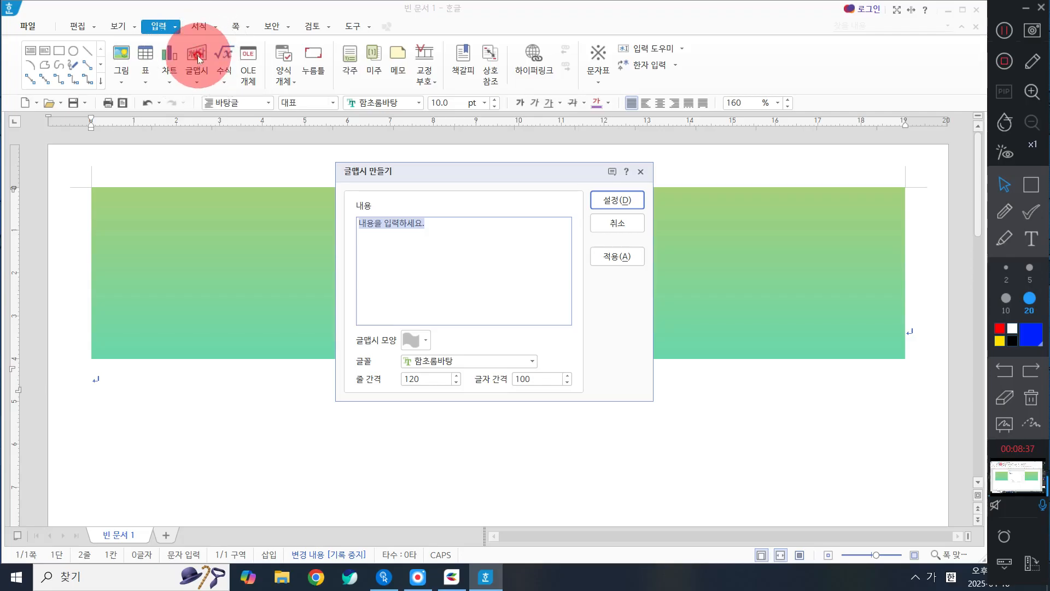
click(617, 223)
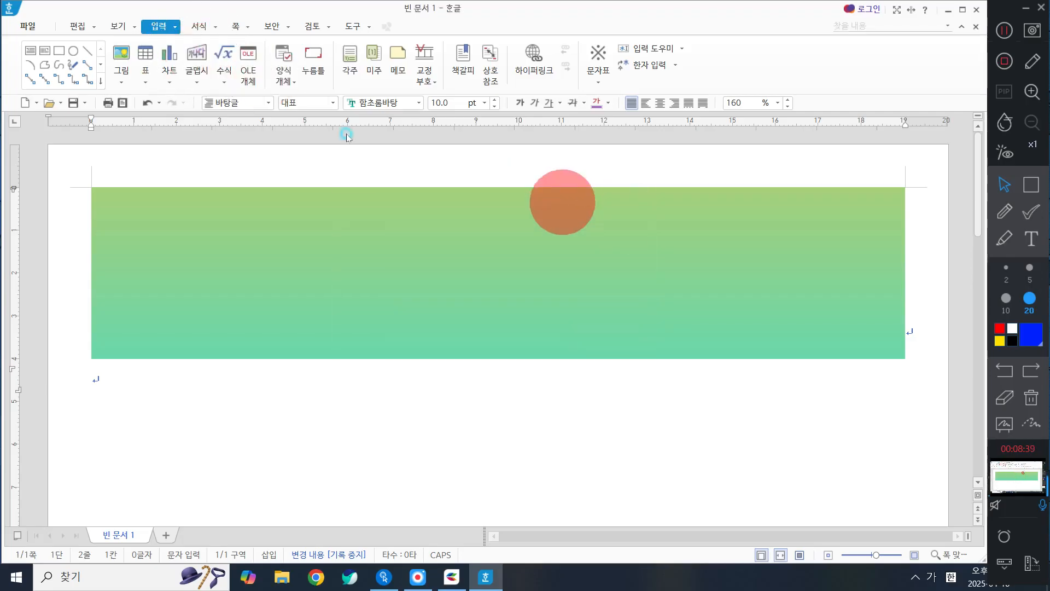
Step: Start a new 글맵시 object with the text "2025서울시여성취업교실"
click(195, 54)
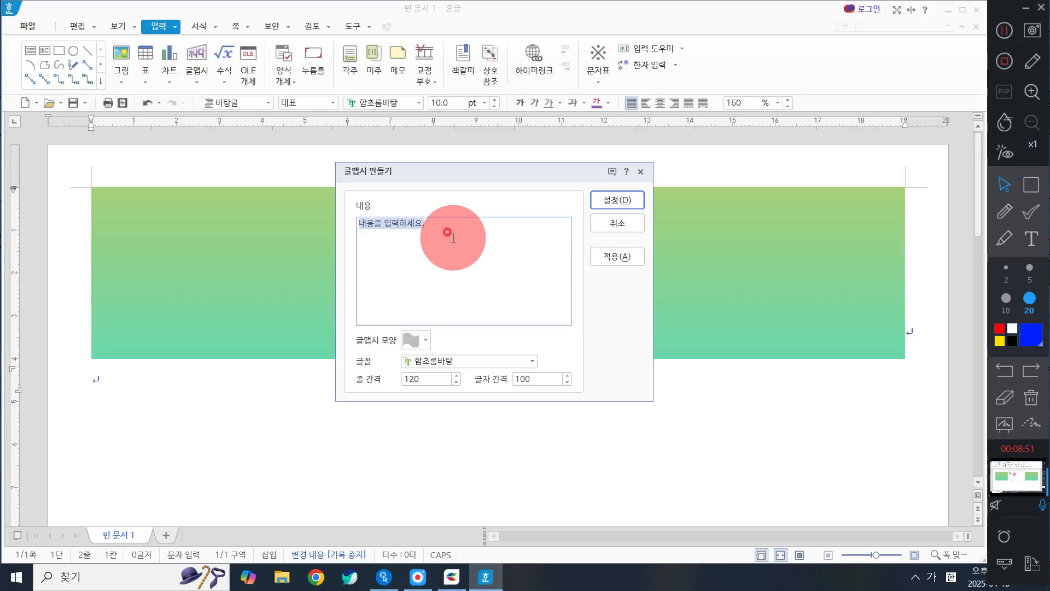
text(2025)
text(서울시여성ㅊ)
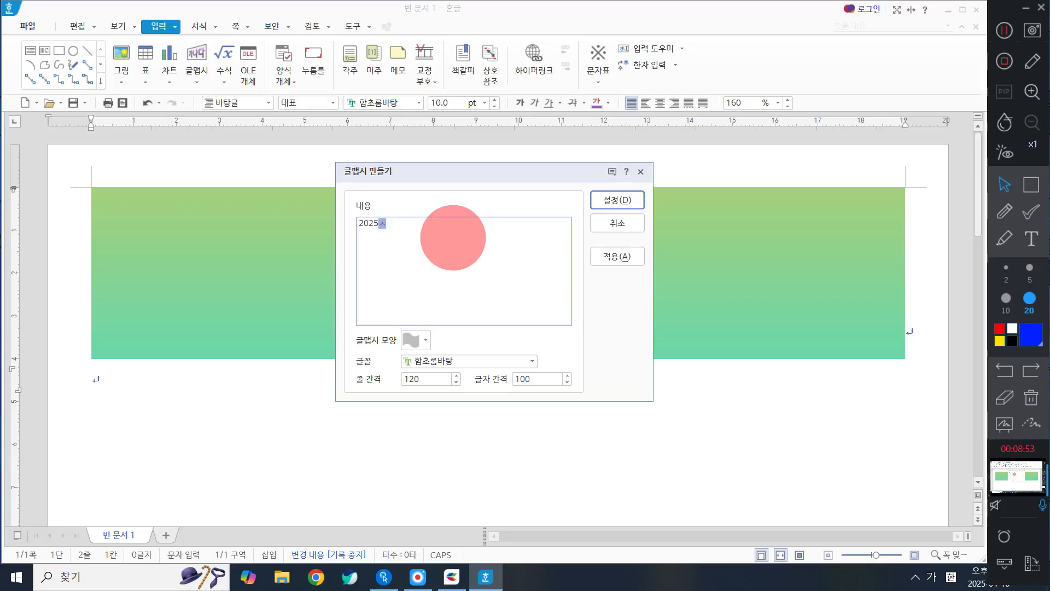
text(취업교실)
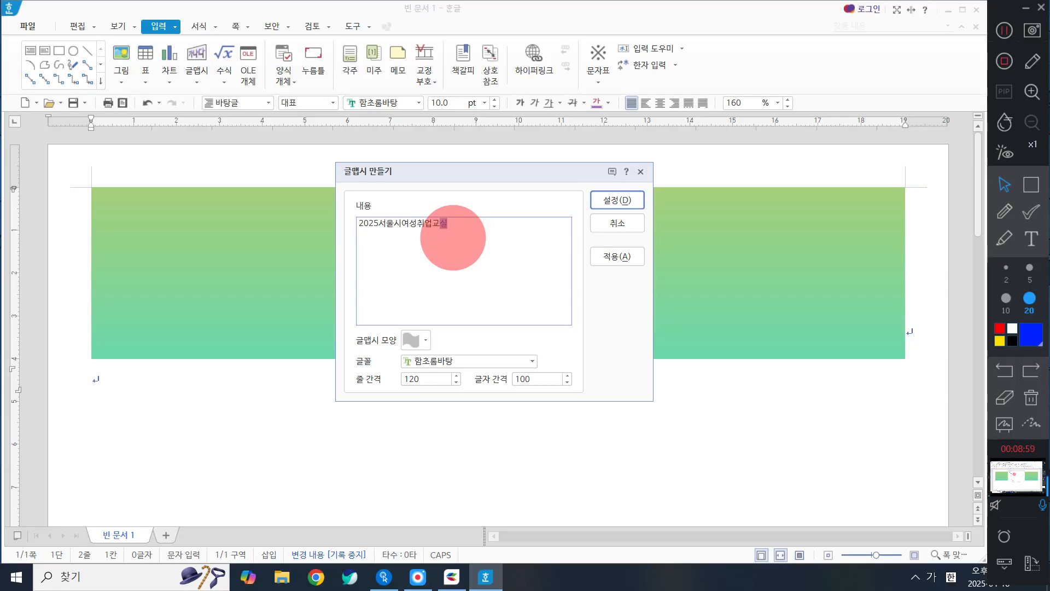
key(Right)
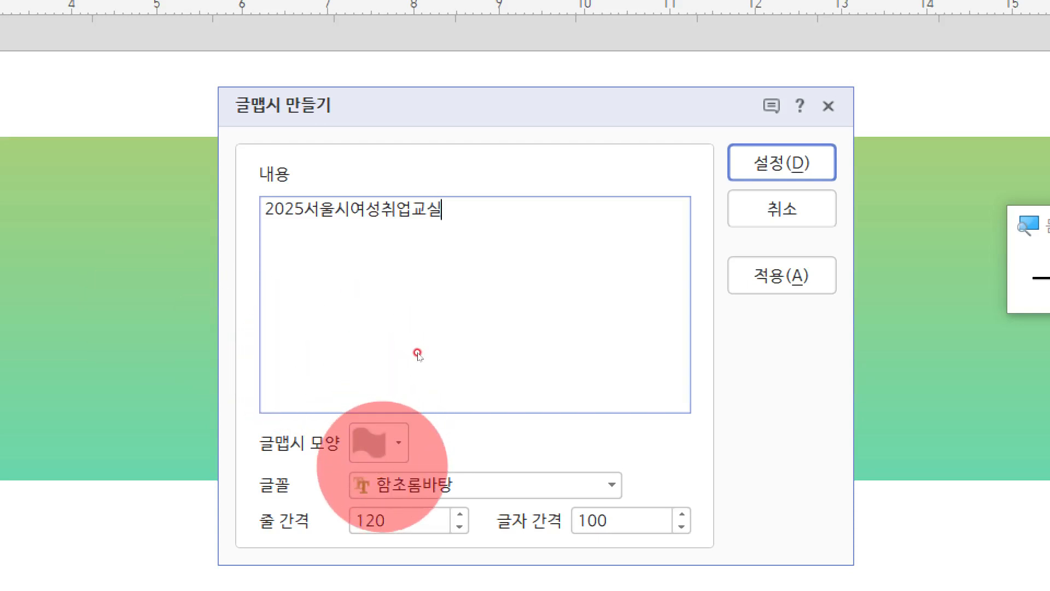
Step: Choose the 갈매기형 수장 shape for the 글맵시 text and close the screen magnifier
click(380, 438)
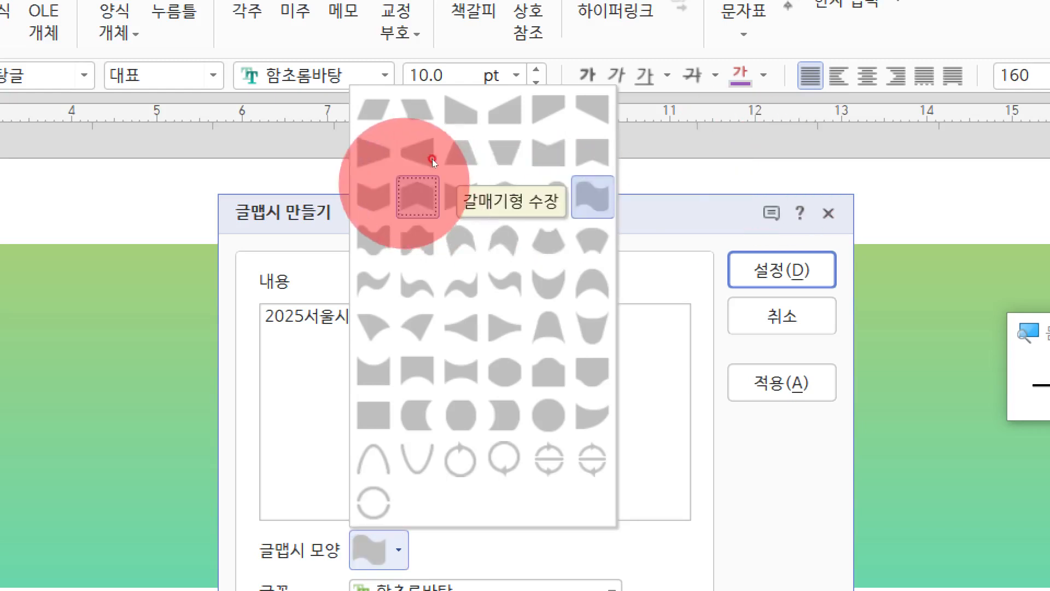
click(433, 167)
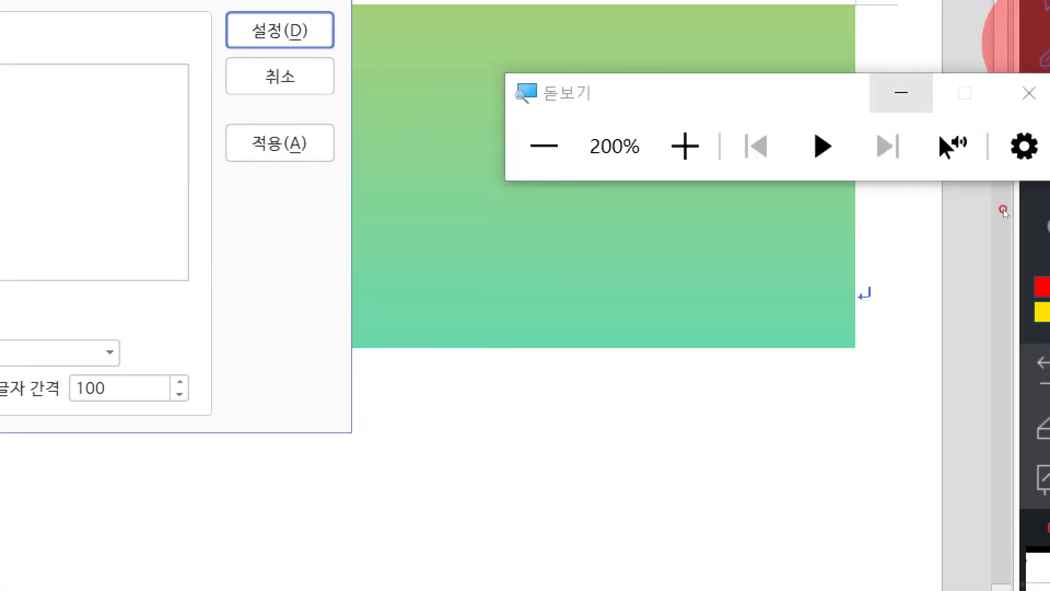
click(1020, 94)
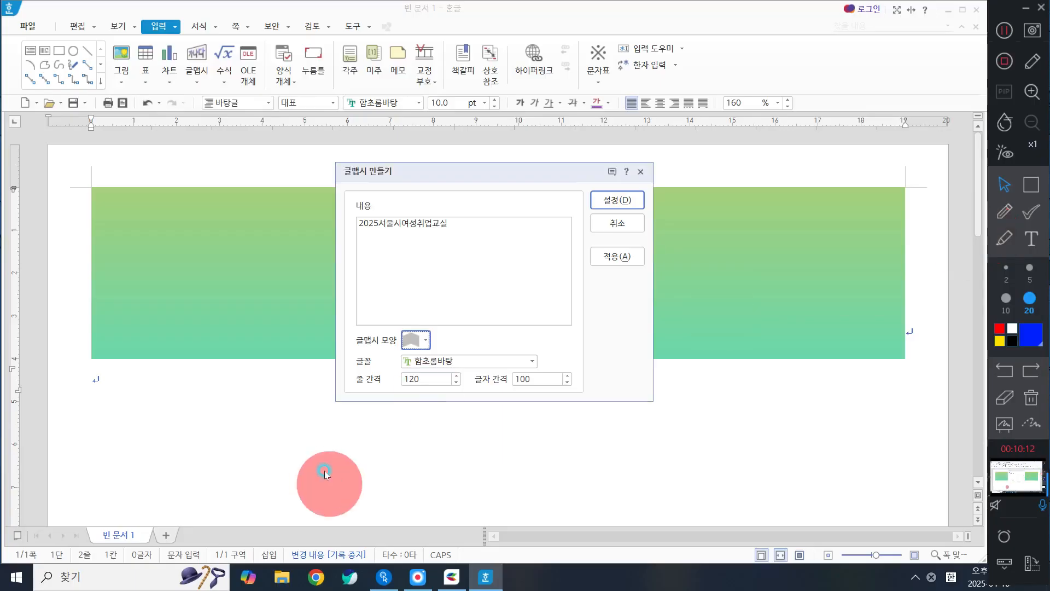
Step: Browse the font list, keep 함초롬바탕, and insert the 글맵시 on the line below the rectangle
click(466, 361)
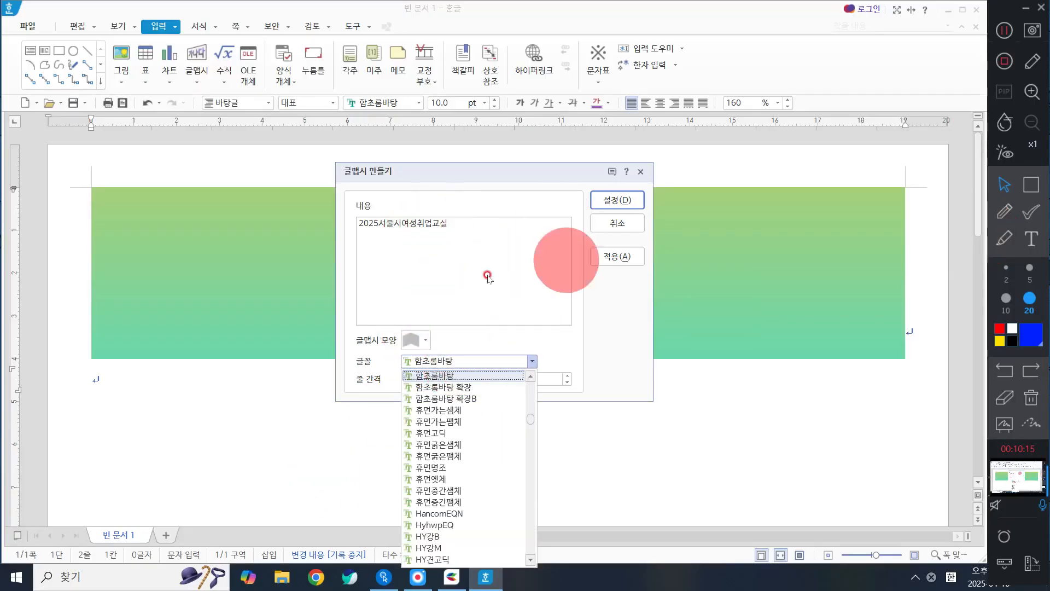
scroll(453, 360, up, 1)
click(453, 360)
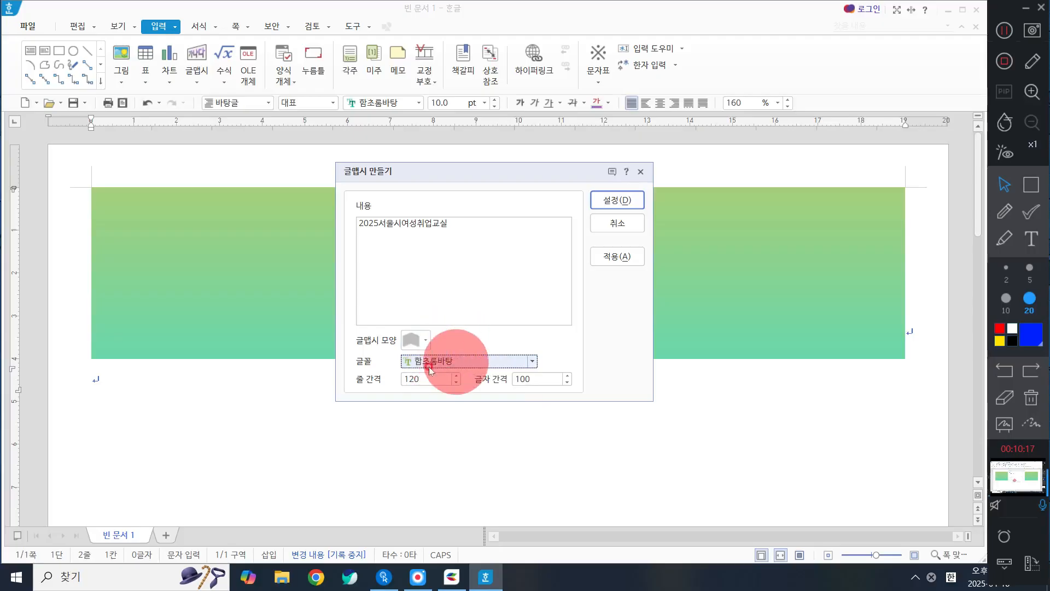
click(625, 200)
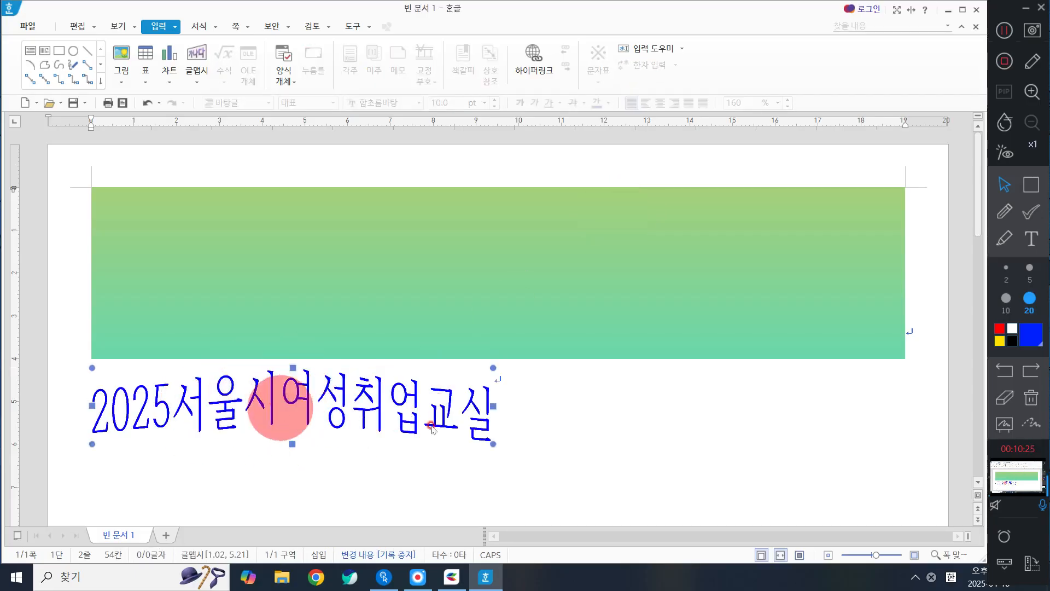
Step: Select the 글맵시 title below the rectangle and open its object properties
click(624, 429)
click(358, 425)
click(686, 429)
click(363, 400)
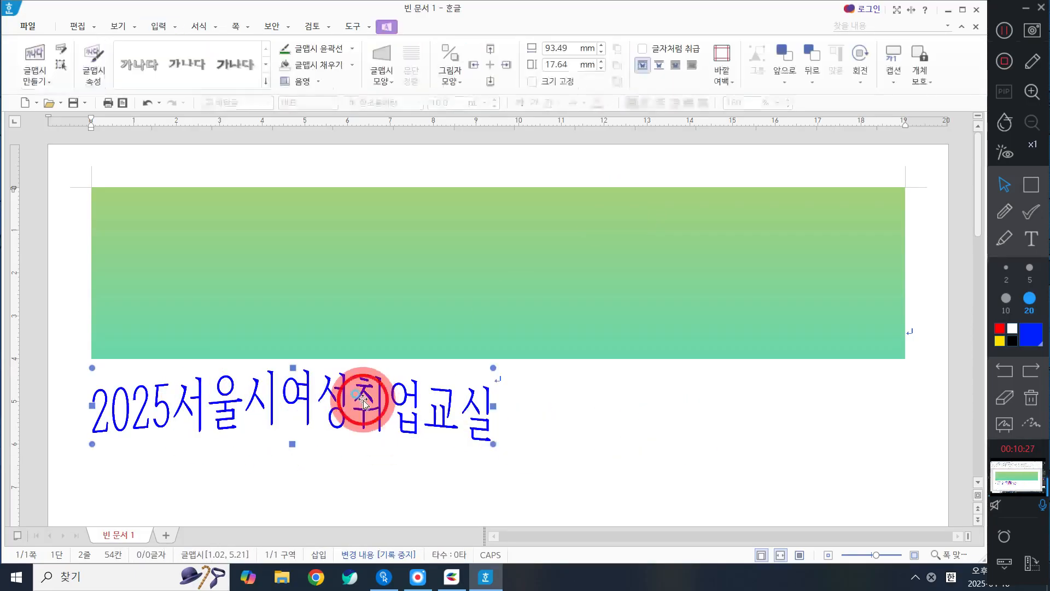
scroll(426, 385, down, 1)
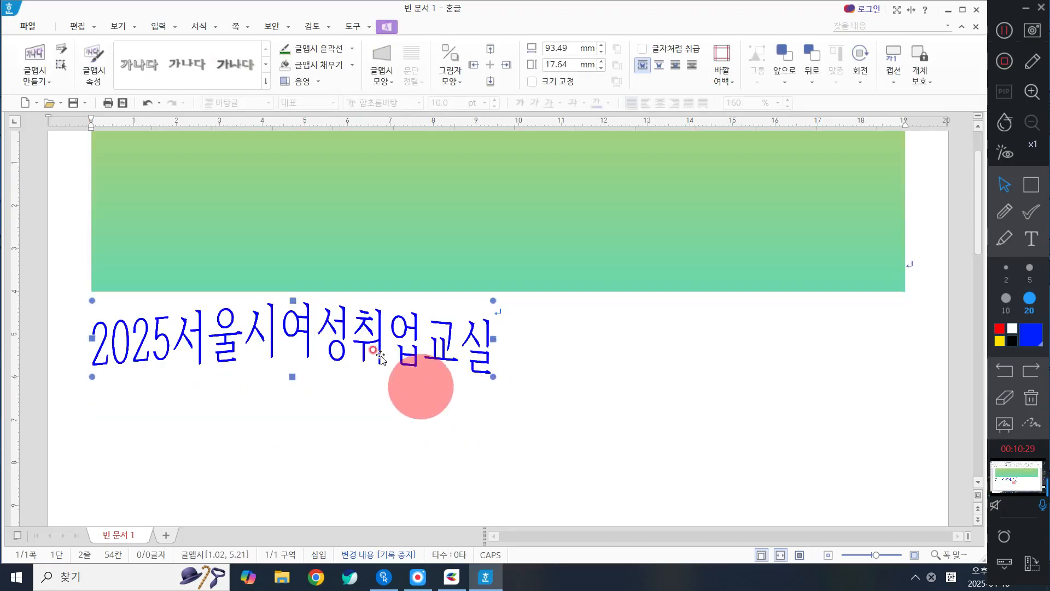
scroll(355, 350, up, 1)
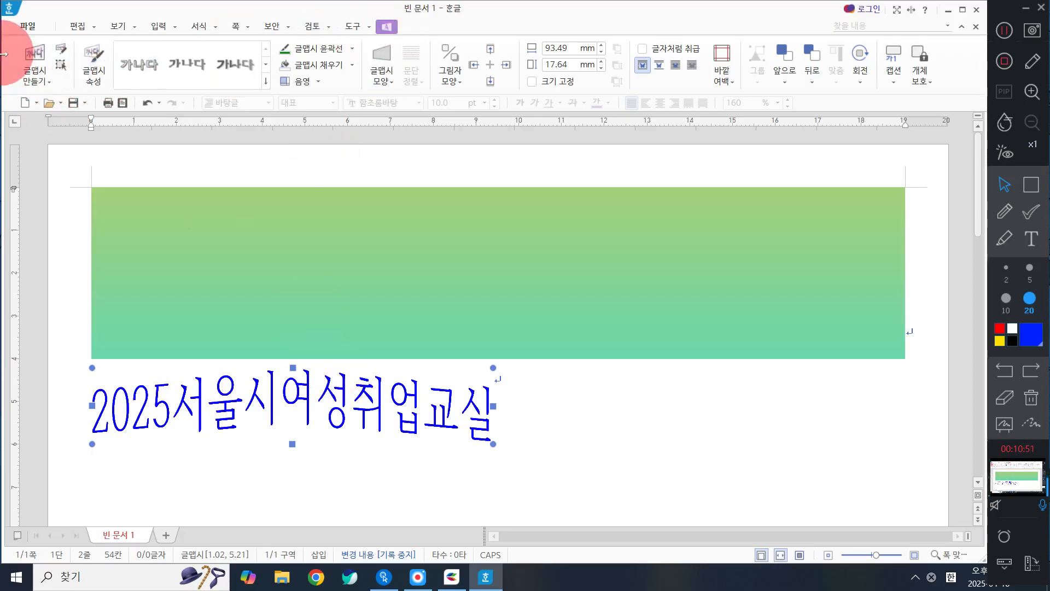
click(107, 74)
click(674, 121)
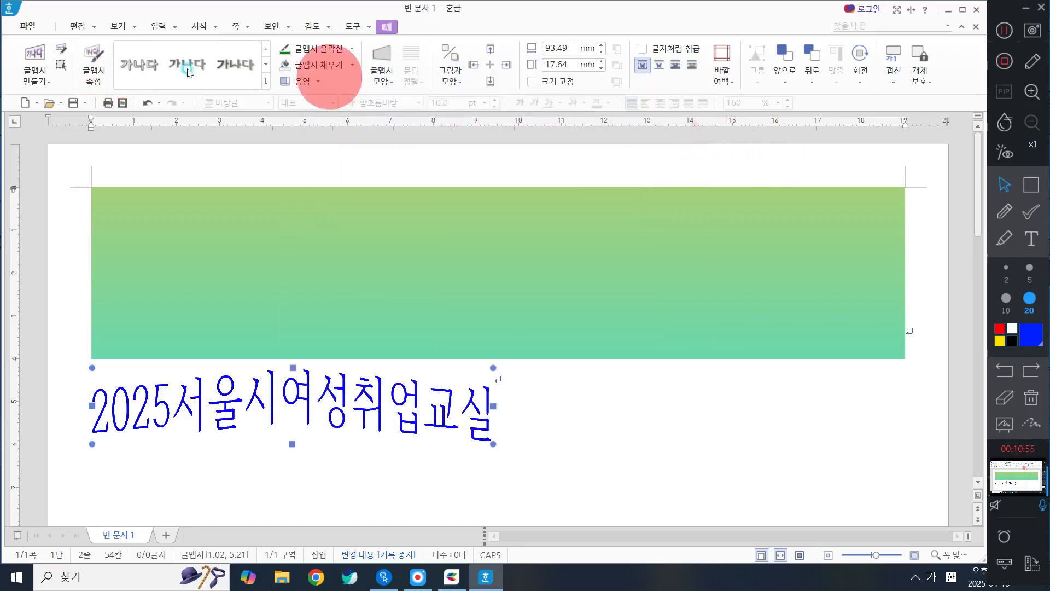
click(94, 76)
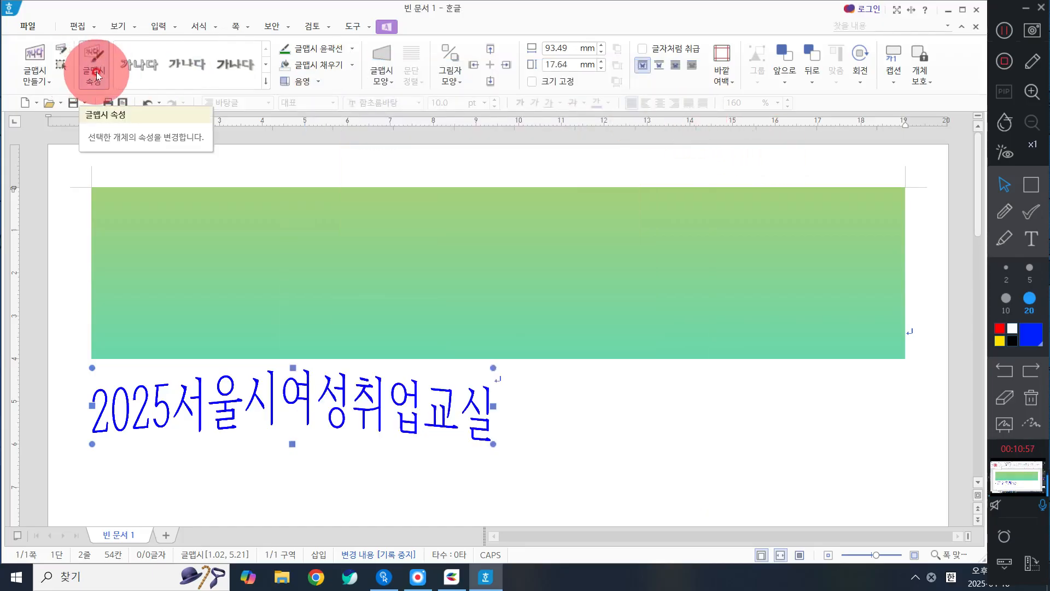
click(95, 74)
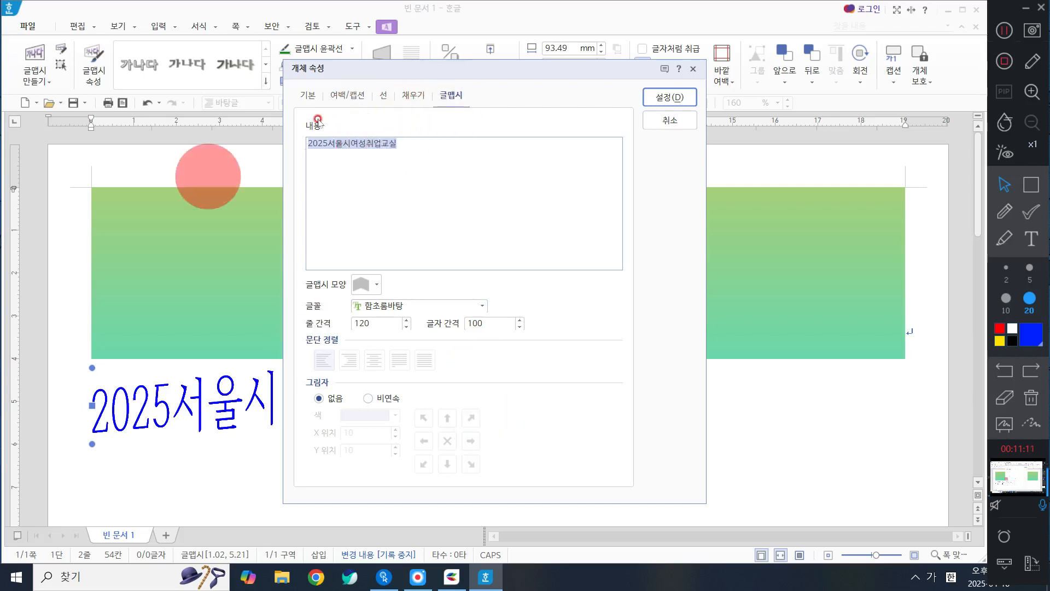
Step: Set the 글맵시 font to 경기천년제목 Bold in the object properties
click(428, 306)
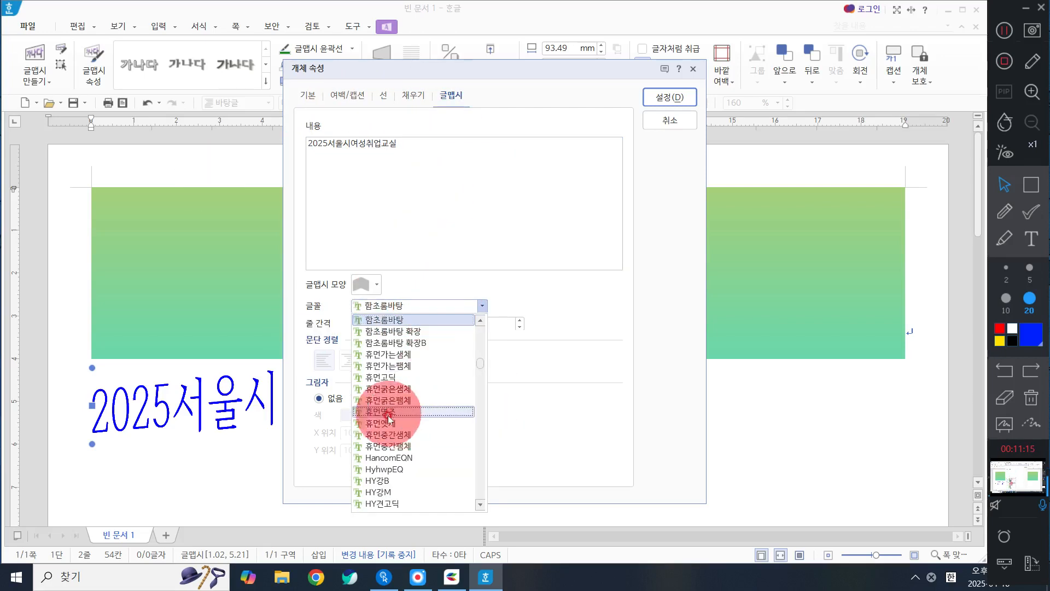
scroll(426, 412, up, 10)
scroll(425, 412, up, 15)
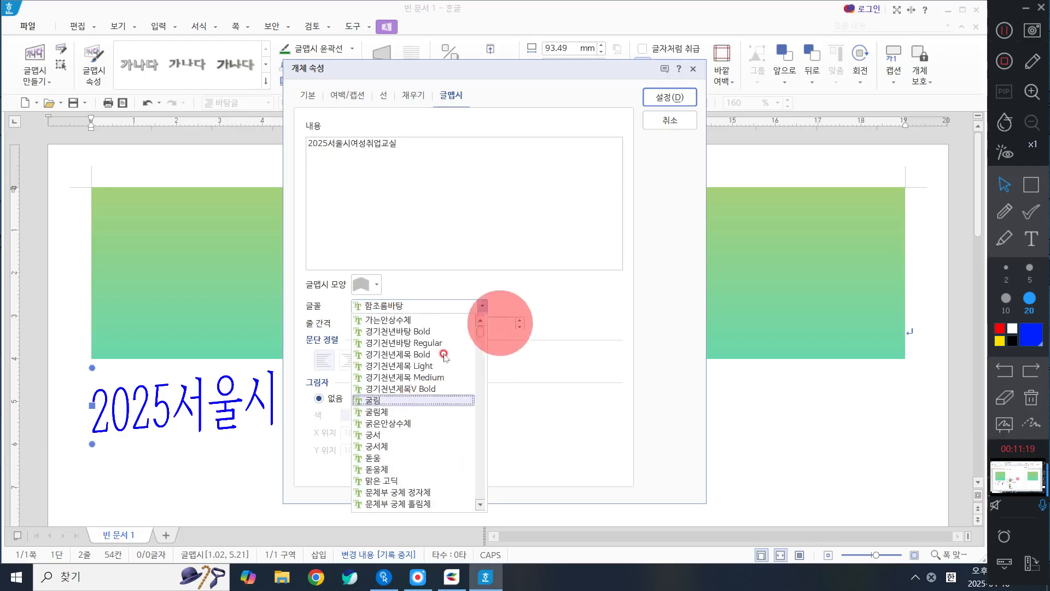
click(421, 354)
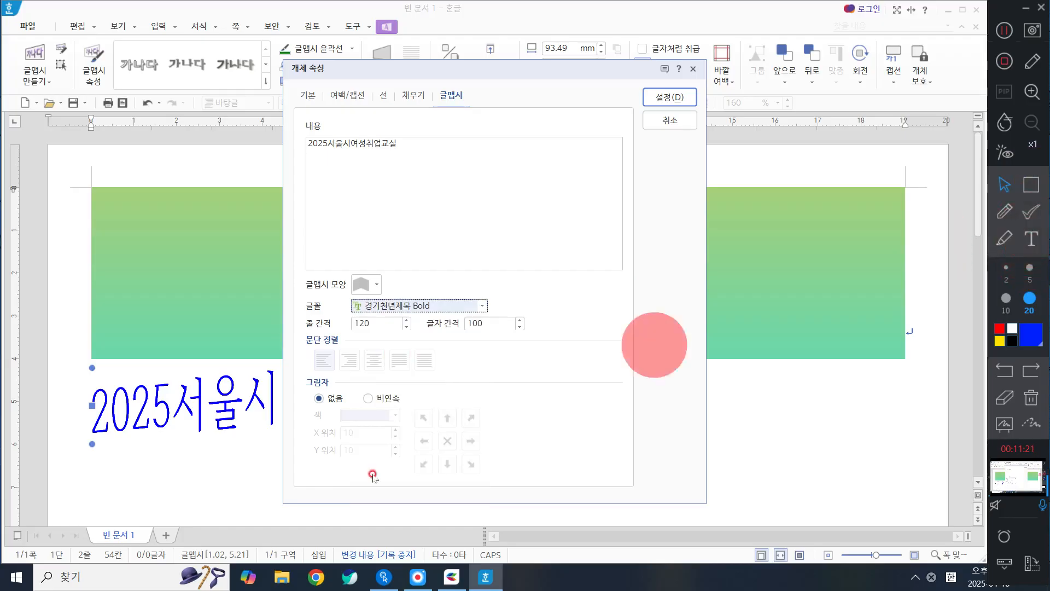
Step: Open a blank Notepad window, narrow it, place it beside the object properties, and bring the screen drawing toolbar back
click(15, 577)
click(263, 353)
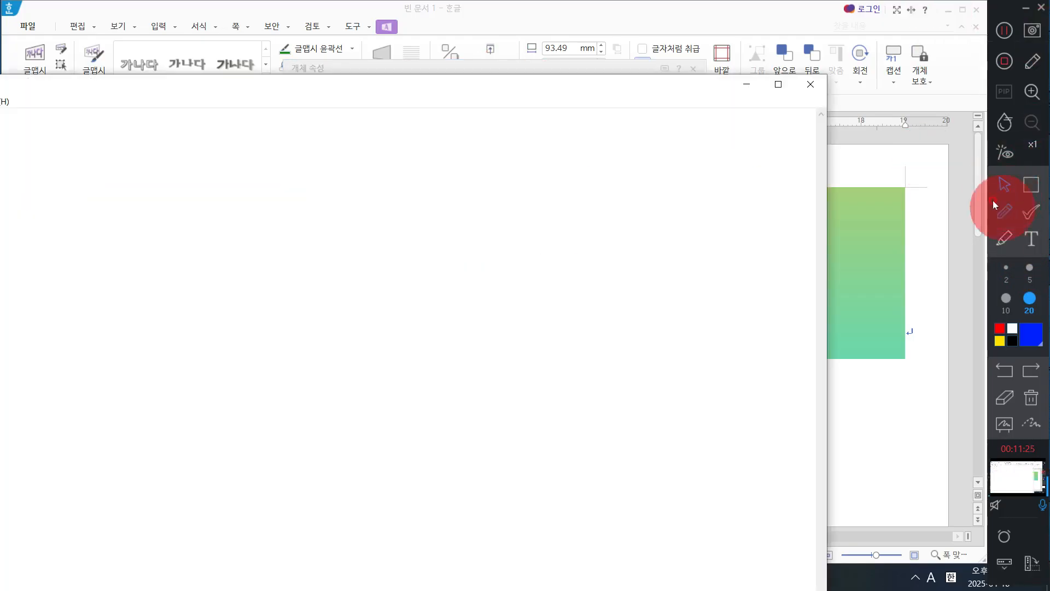
drag(570, 86, 1049, 121)
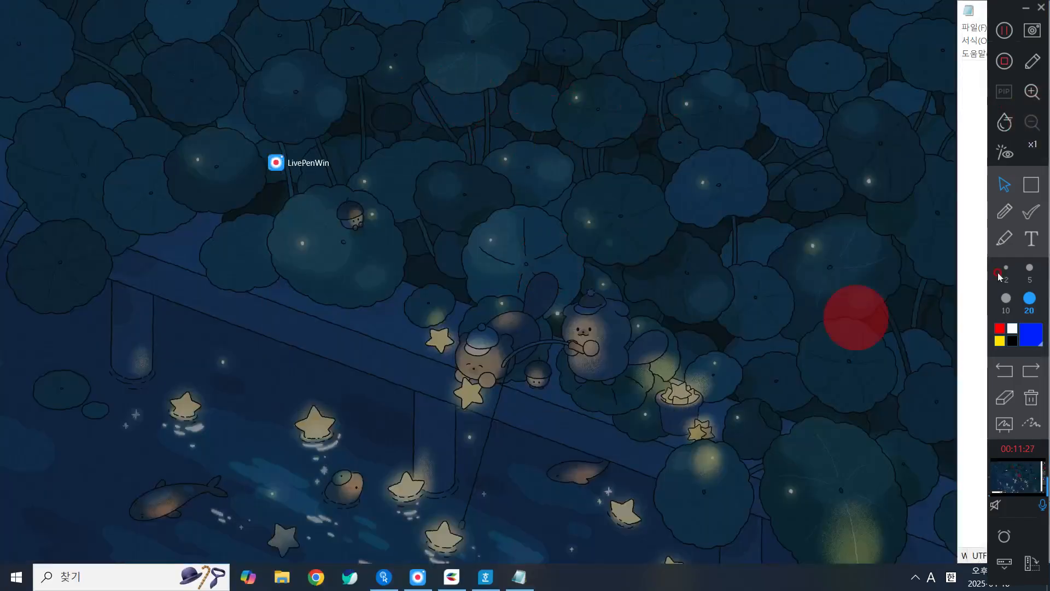
click(966, 254)
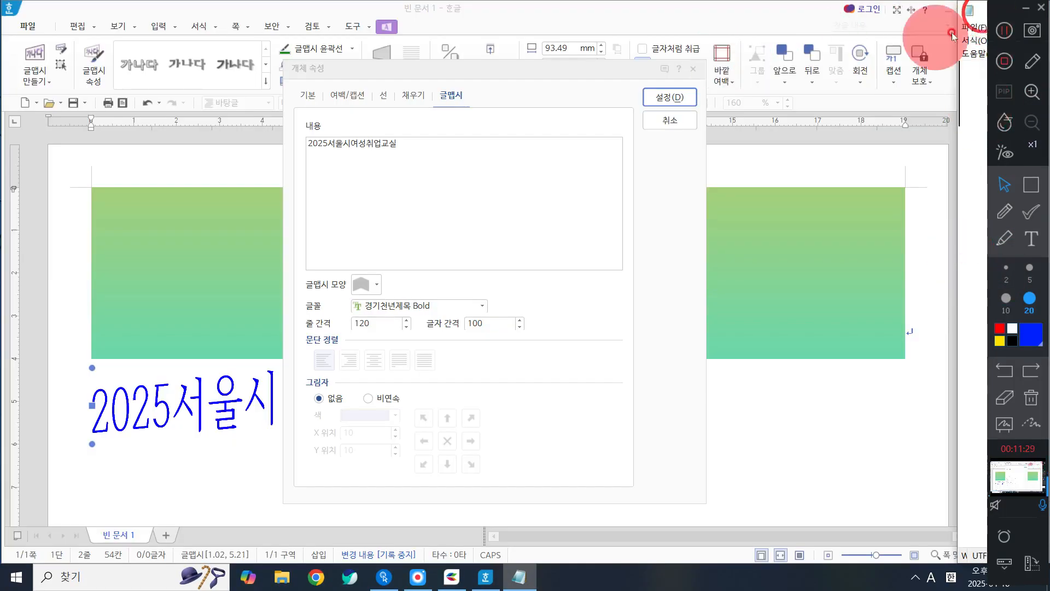
click(1025, 8)
click(959, 90)
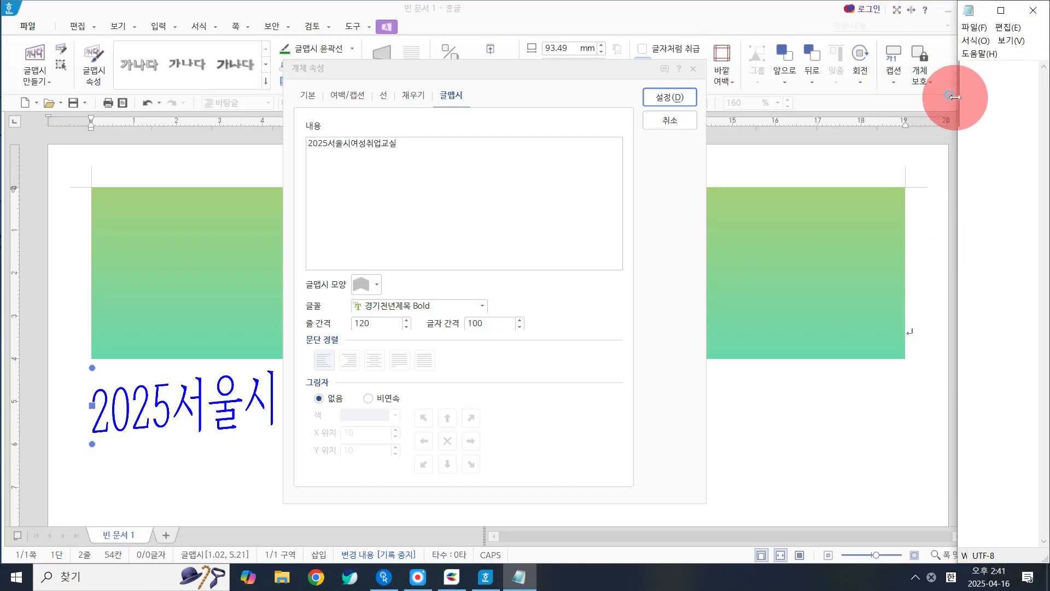
drag(958, 91, 685, 106)
mouse_move(788, 11)
mouse_down()
mouse_move(776, 12)
mouse_move(796, 11)
mouse_up()
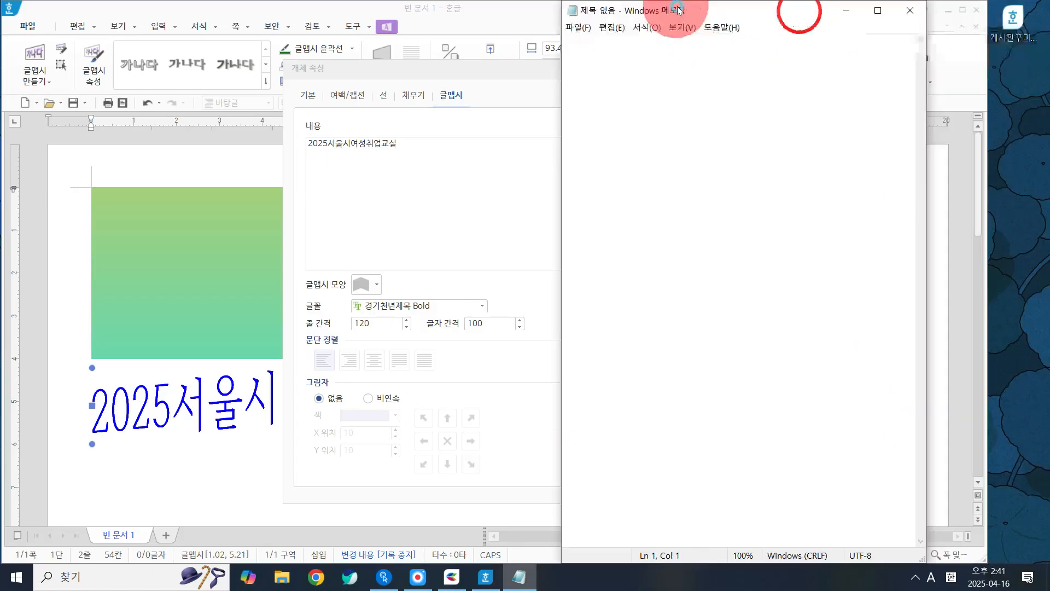
click(417, 574)
click(671, 120)
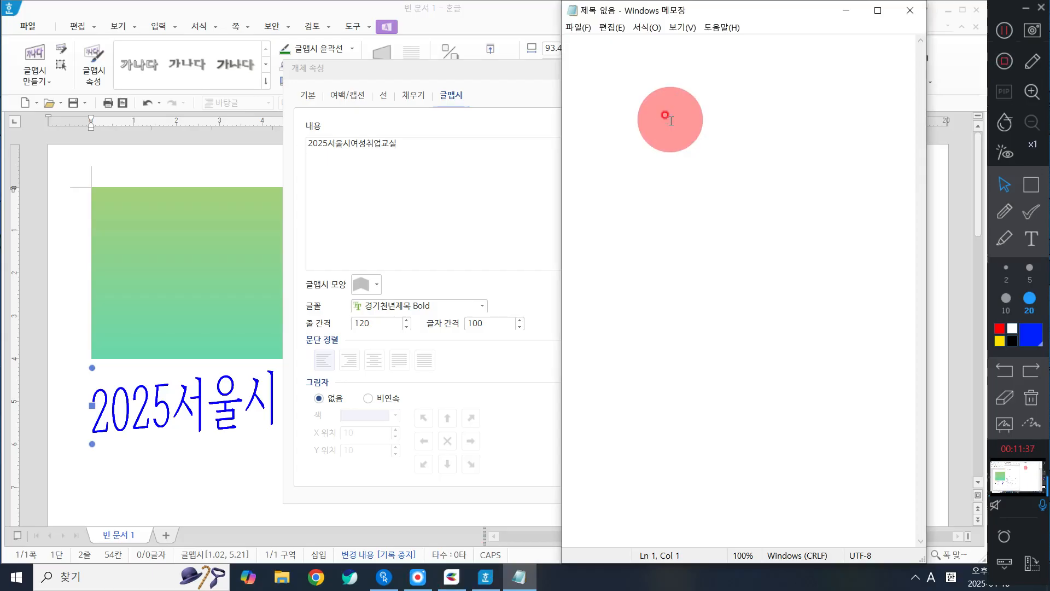
Step: Write the thick-font markers "Bold", "B" and "EB" on separate lines in Notepad
text(B0)
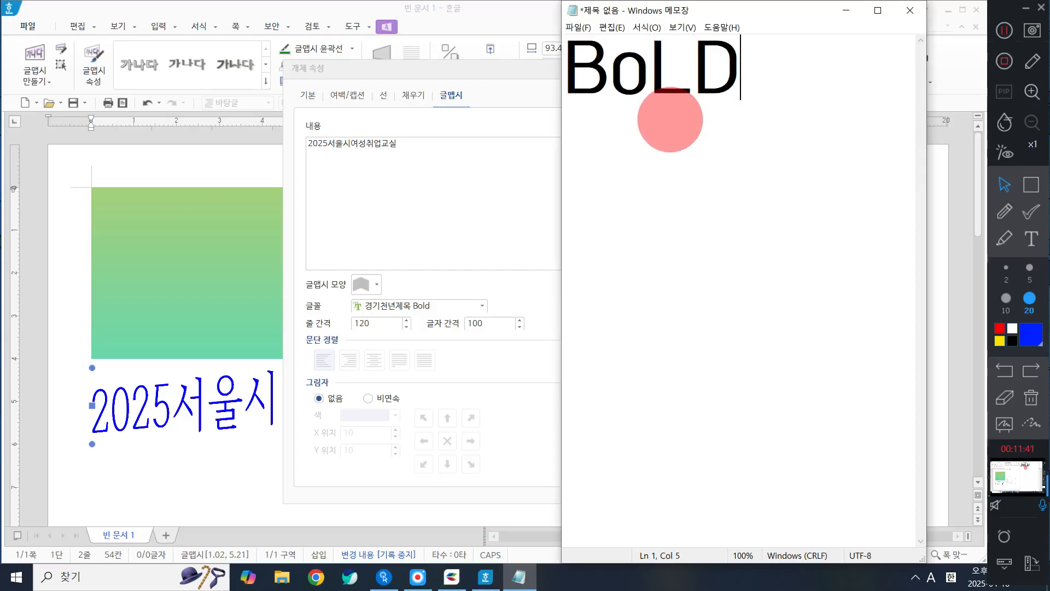
text(ld)
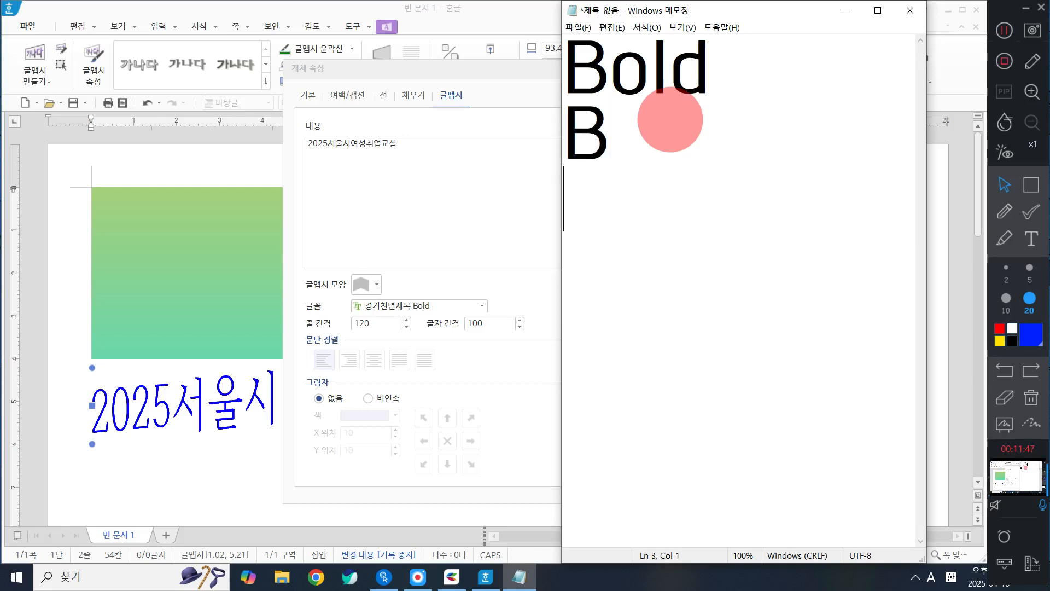
text(B)
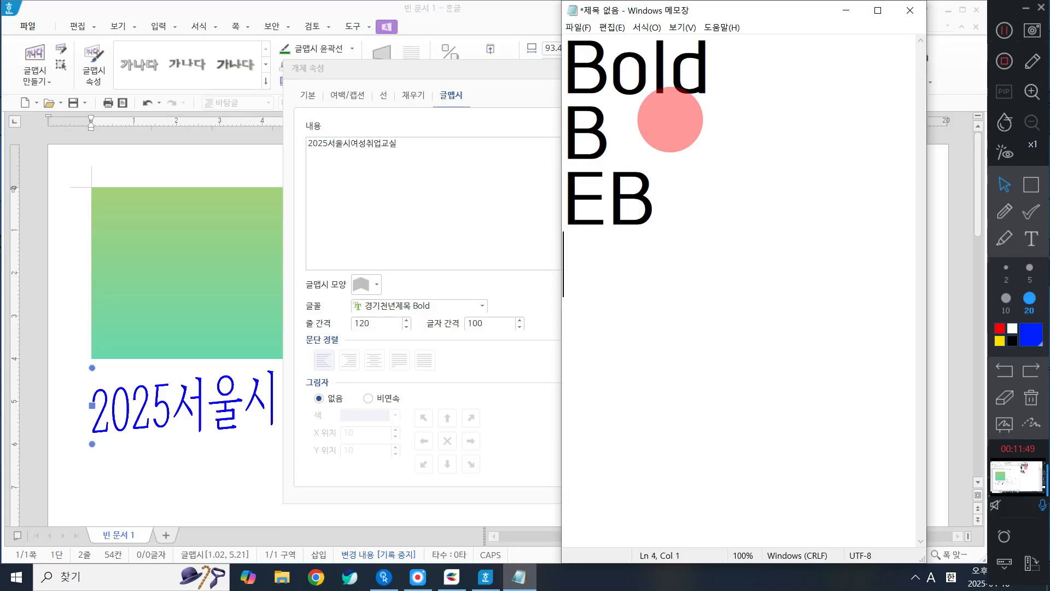
key(BackSpace)
Step: Add the lines "헤드라인" and "210~270" below "EB" in the Notepad list
key(Hangul)
text(ㅎ ㅎ)
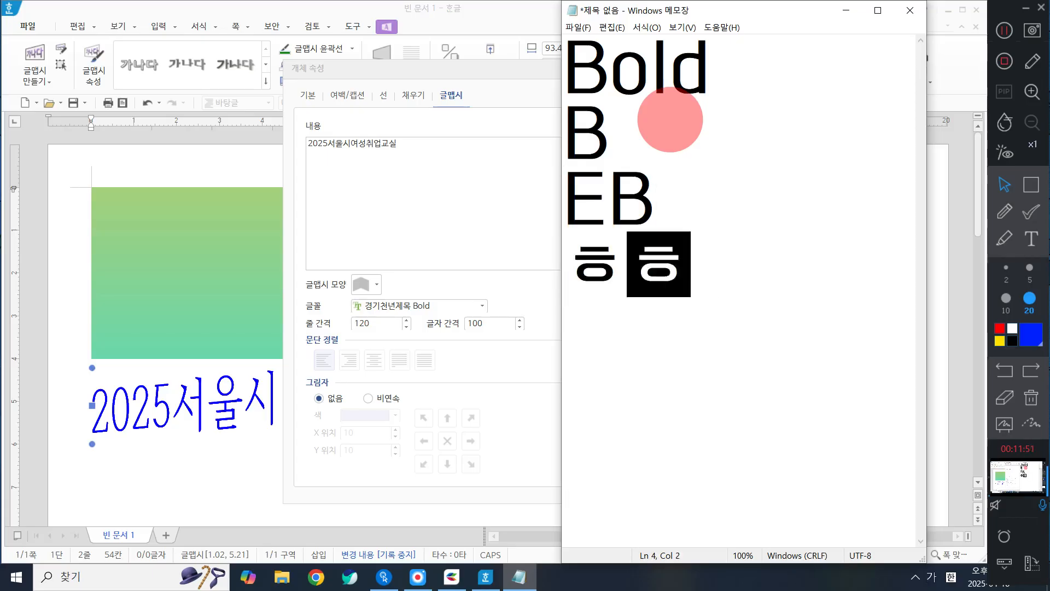
key(BackSpace)
key(BackSpace)
key(BackSpace)
text(헤드라)
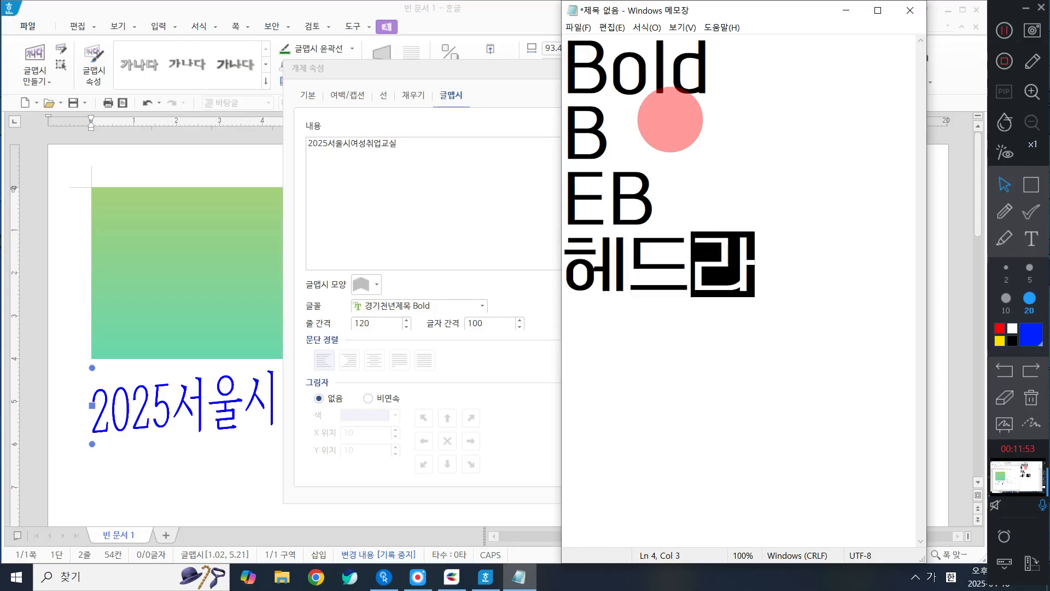
text(이ㄴ)
key(Return)
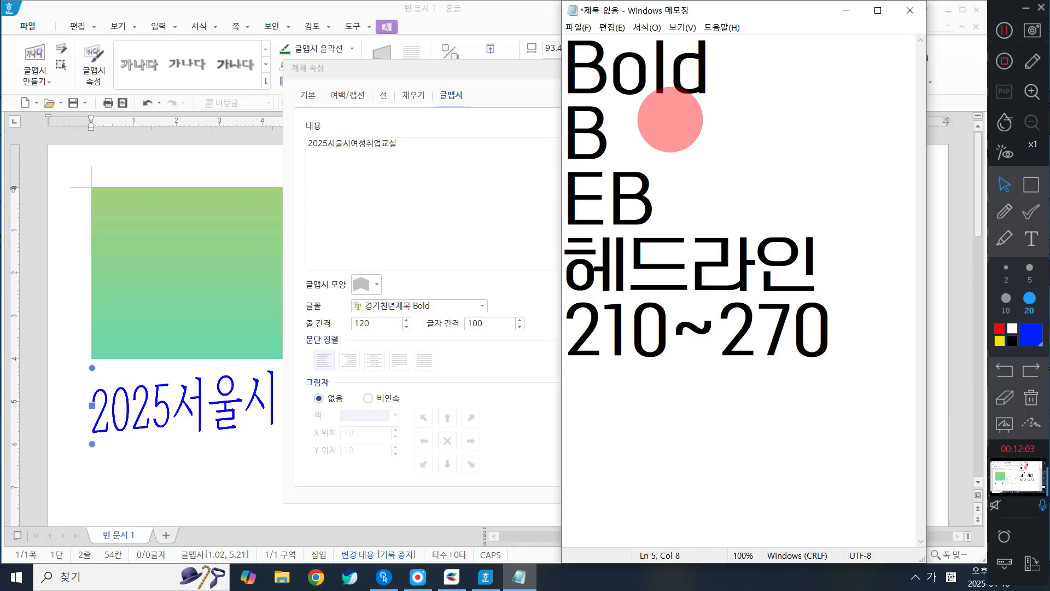
Step: Shorten the number range line to just "270" and place the cursor on a new line below it
double_click(724, 334)
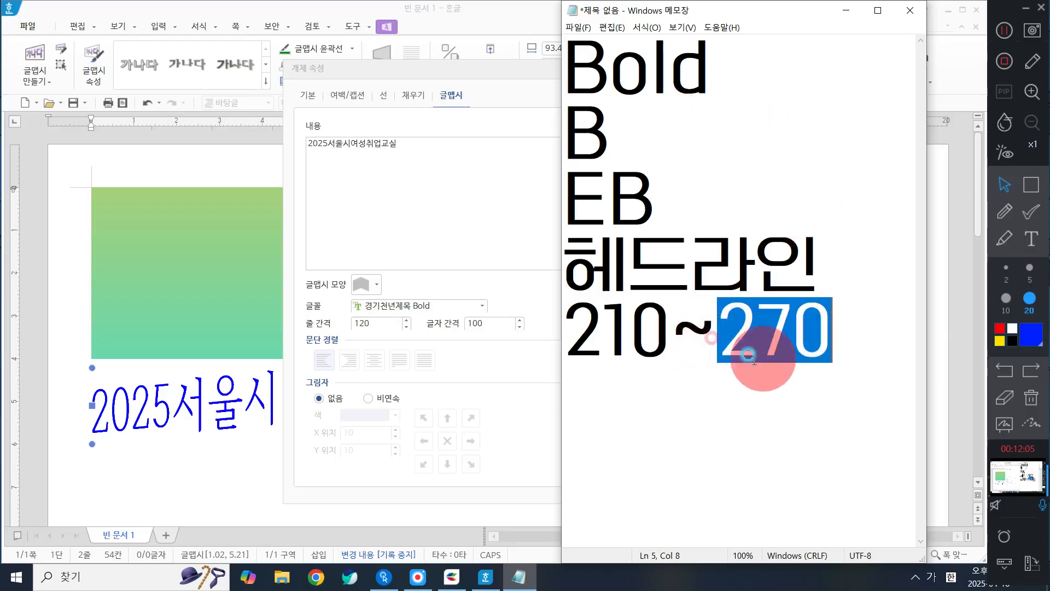
drag(715, 328, 530, 321)
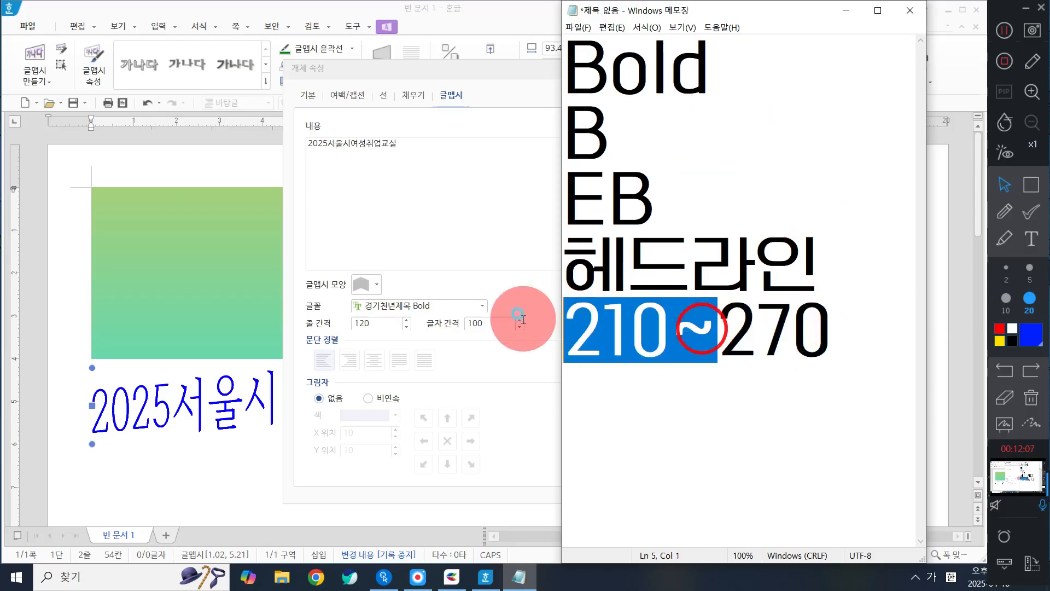
key(BackSpace)
click(702, 346)
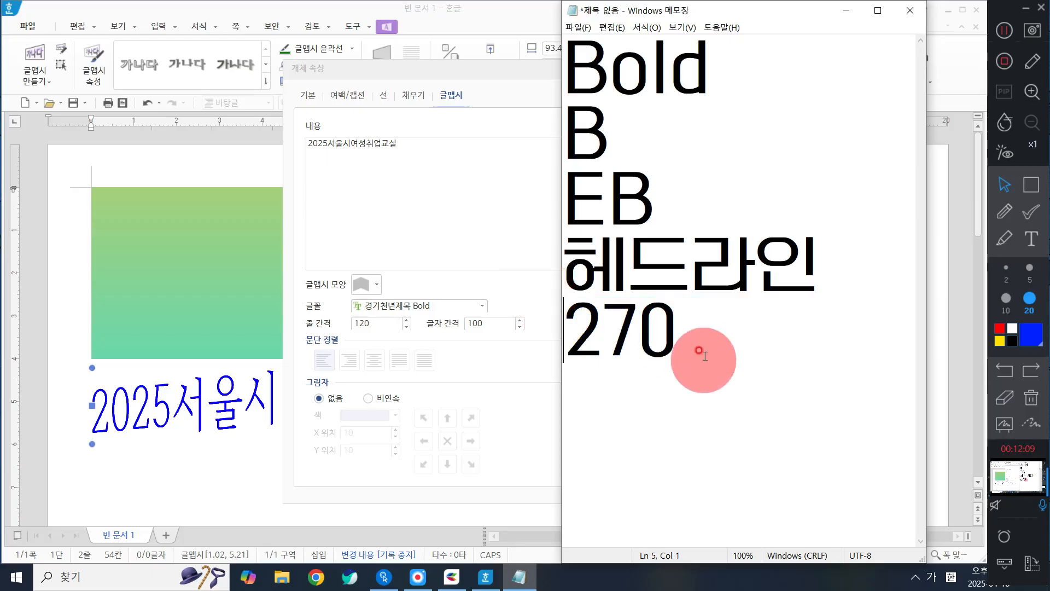
click(667, 496)
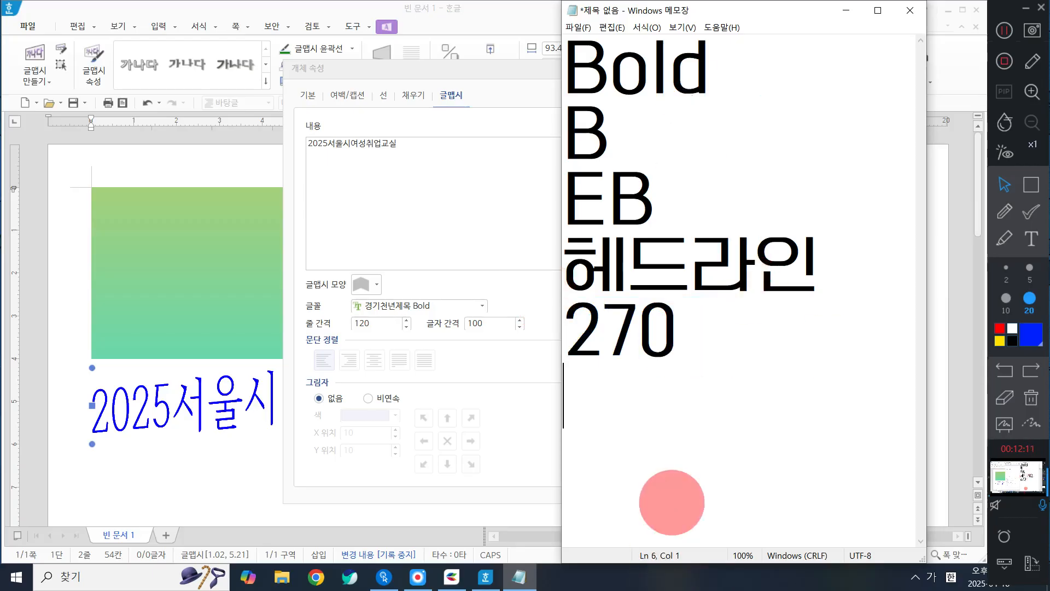
Step: Add the note "-굵은글자" as the last line of the Notepad list
text(-굴ㄲ)
key(BackSpace)
key(BackSpace)
text(굵은 구)
key(BackSpace)
key(BackSpace)
key(BackSpace)
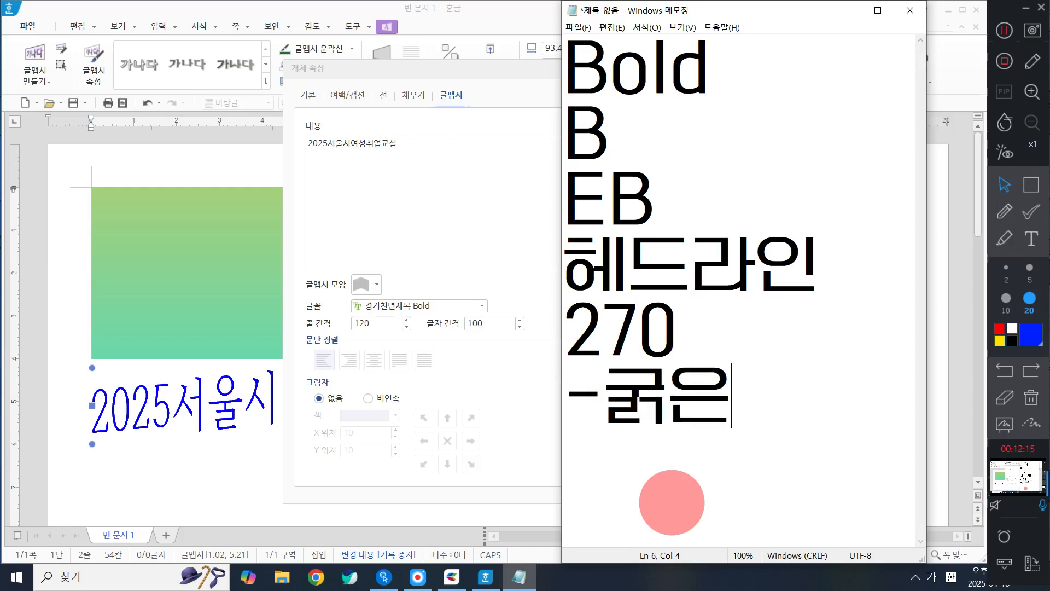
text(ㄱ,ㅡㅡㄹ자)
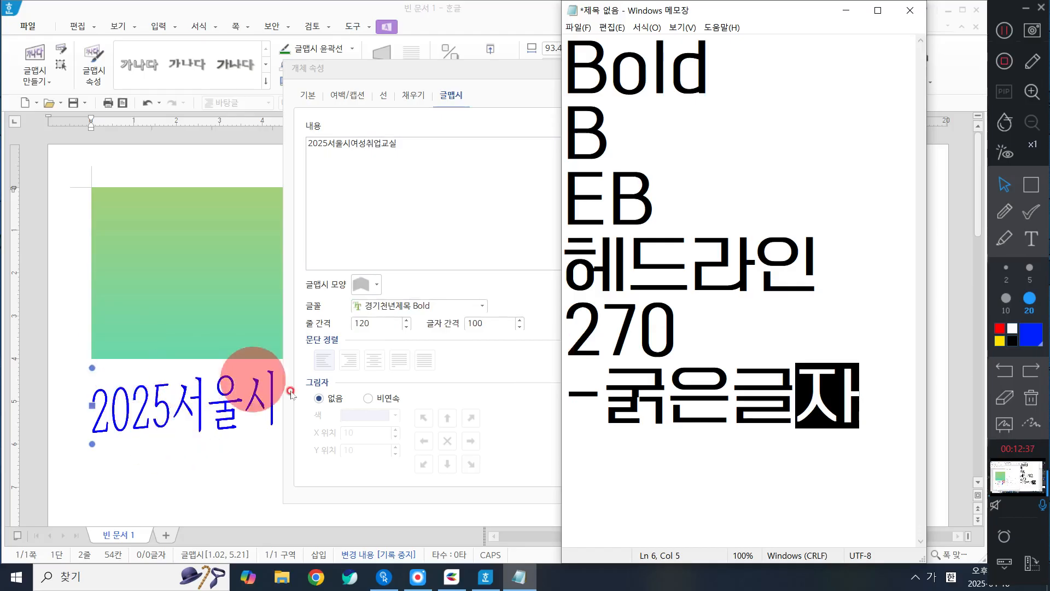
Step: Return to the Hangul object properties, try 경기천년바탕 Bold as the 글맵시 font, and switch back to 경기천년제목 Bold
click(446, 376)
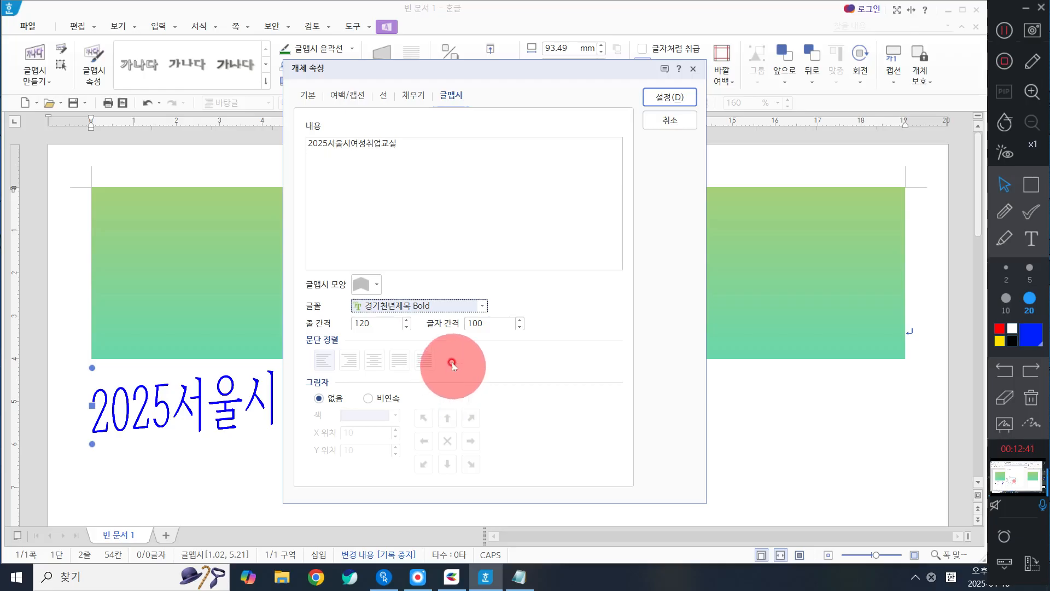
click(516, 579)
click(471, 306)
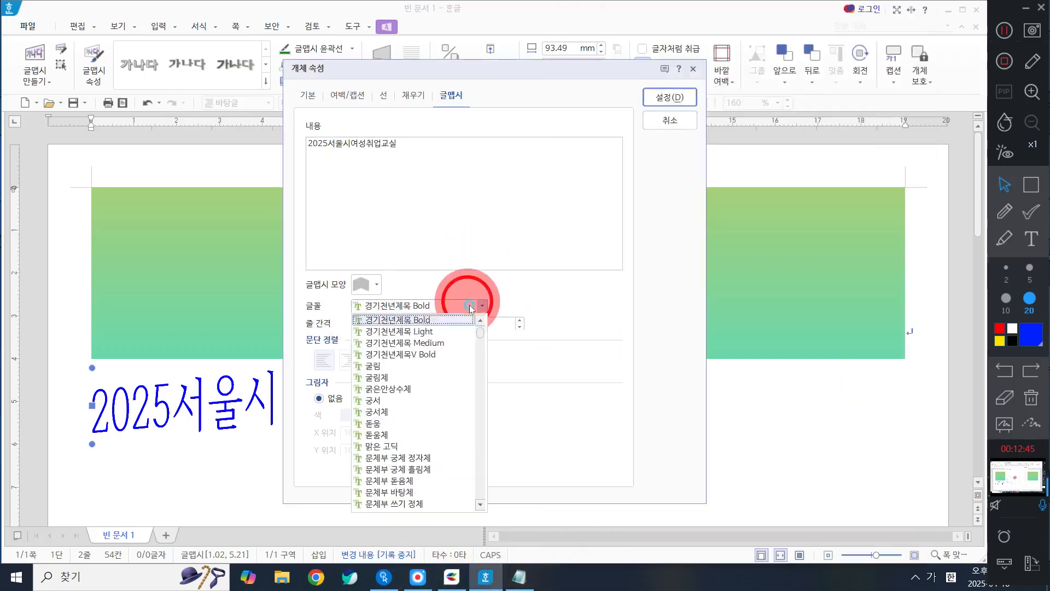
scroll(444, 381, up, 1)
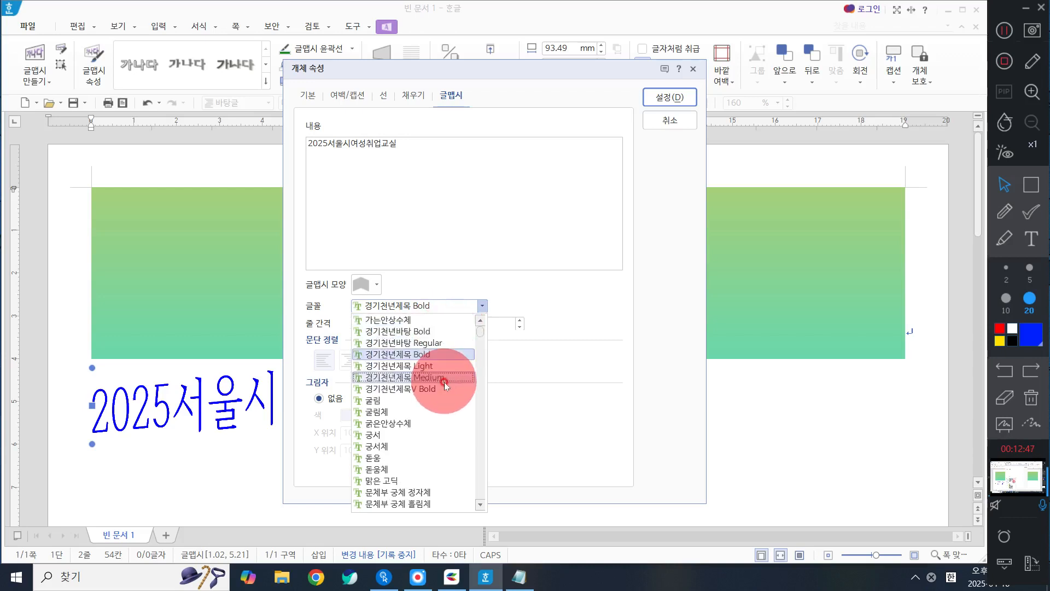
click(425, 331)
click(450, 307)
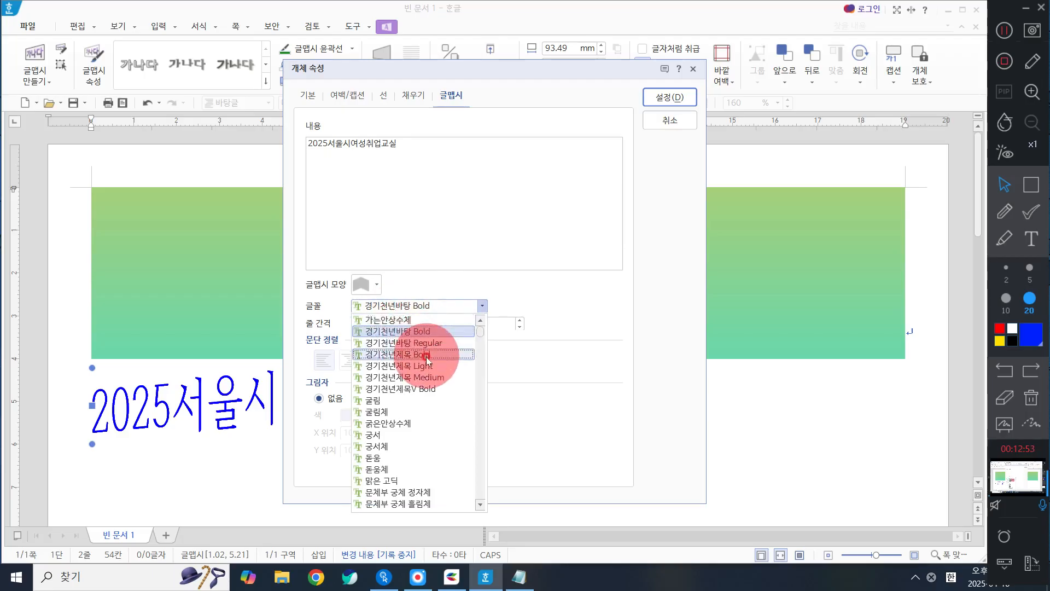
click(422, 353)
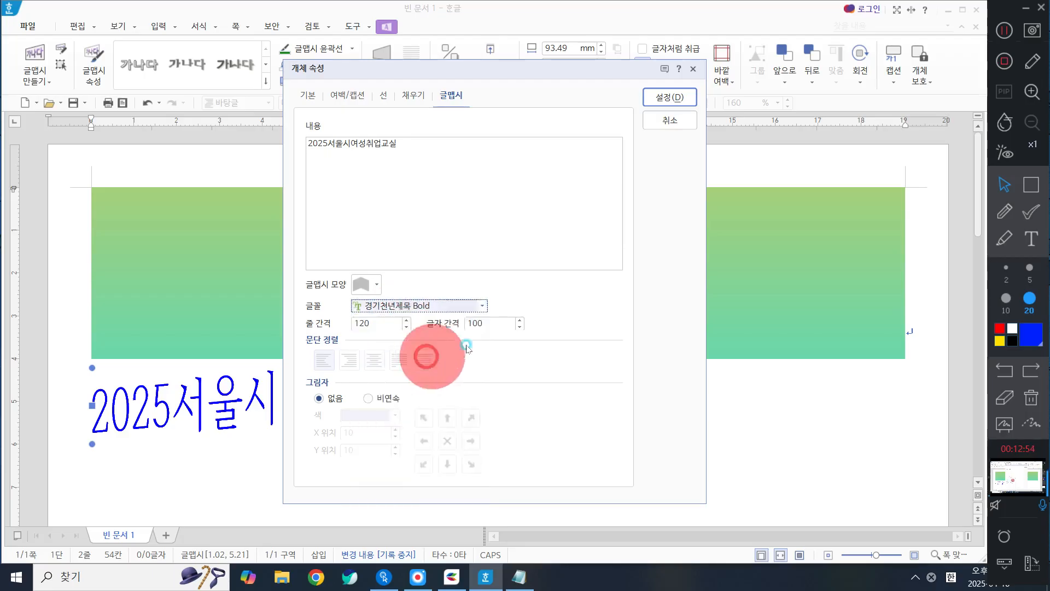
Step: Set the 글맵시 font to 한컴 윤고딕 760
click(433, 305)
scroll(459, 426, down, 10)
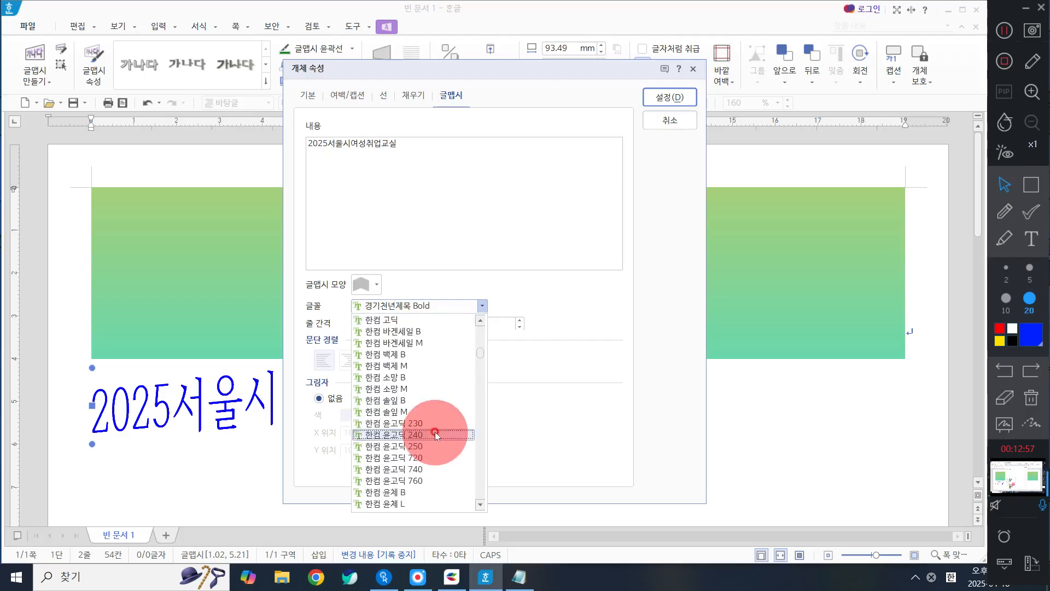
scroll(429, 400, down, 4)
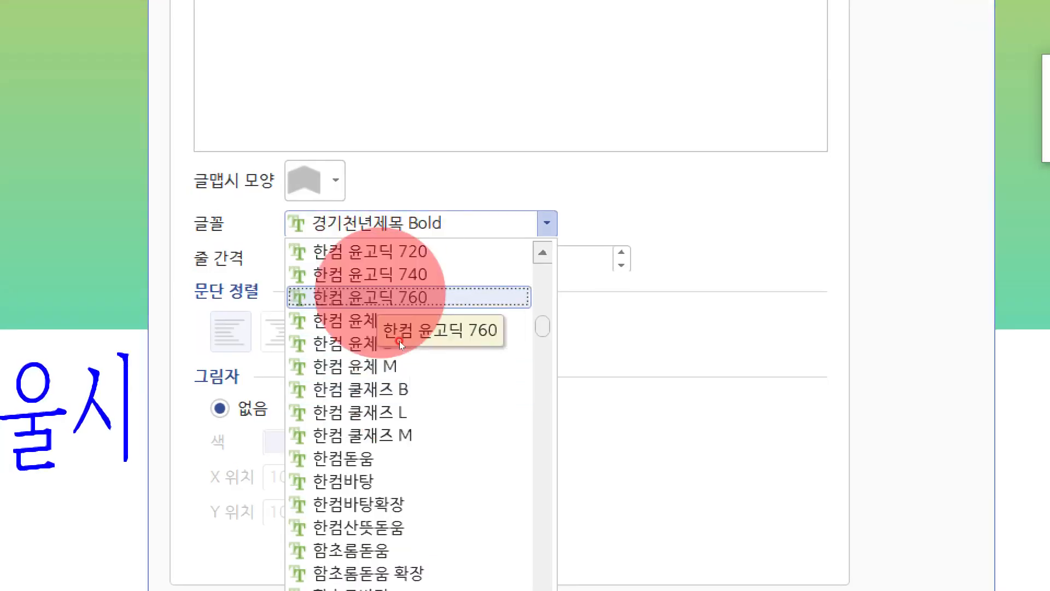
click(383, 296)
Step: Choose 나눔스퀘어라운드 ExtraBold as the 글맵시 font and close the screen magnifier
click(434, 223)
scroll(436, 419, down, 3)
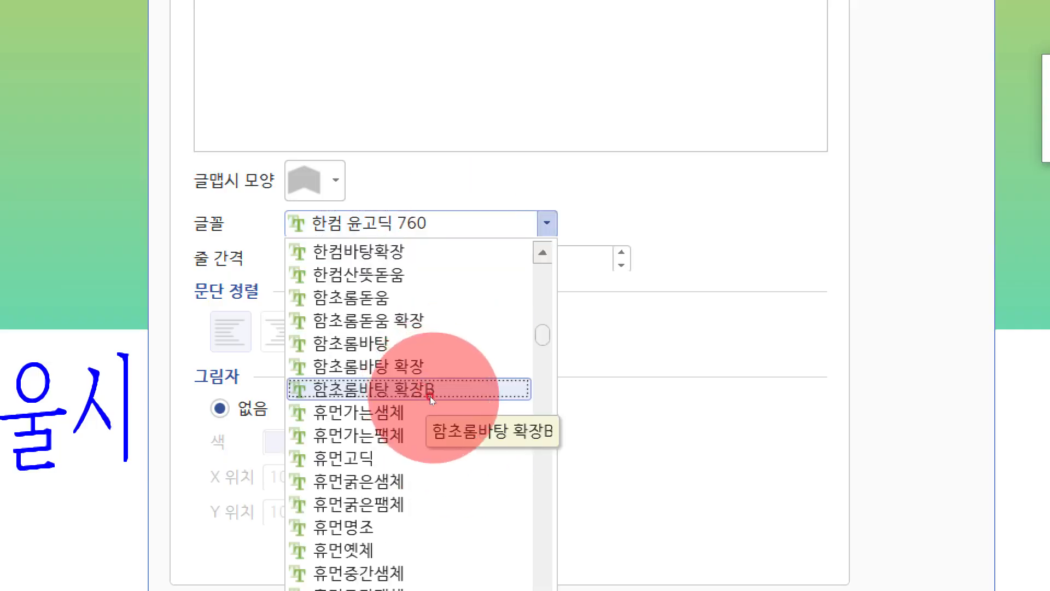
scroll(437, 401, down, 8)
scroll(399, 377, down, 8)
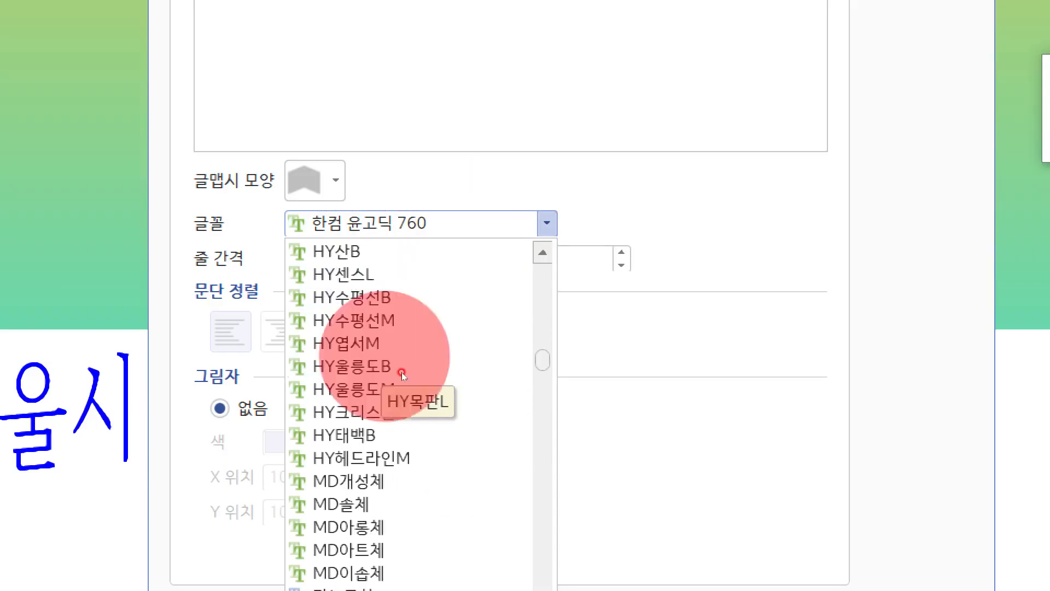
scroll(432, 410, down, 5)
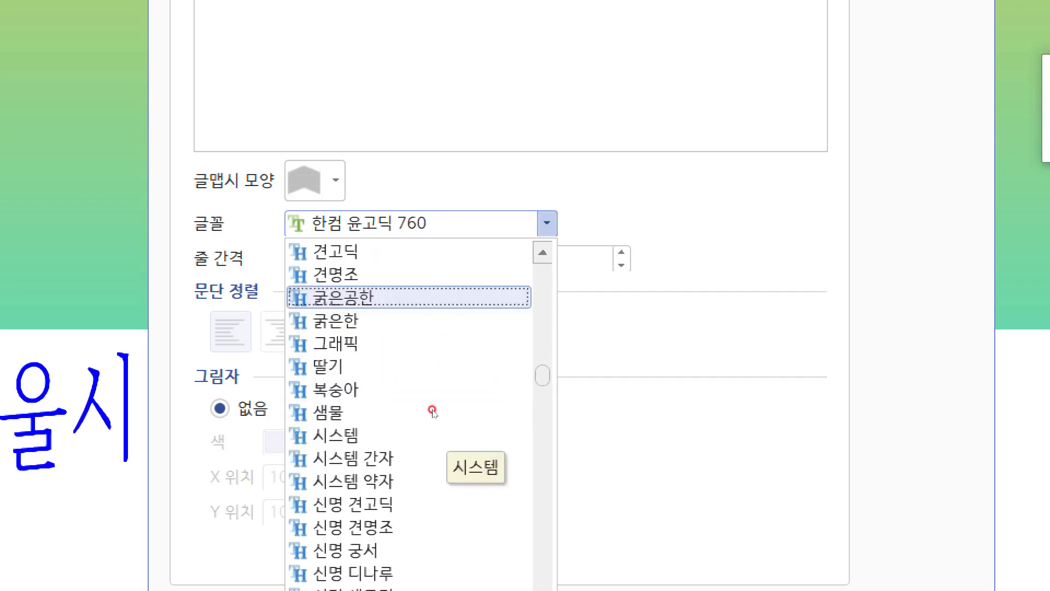
scroll(432, 411, down, 20)
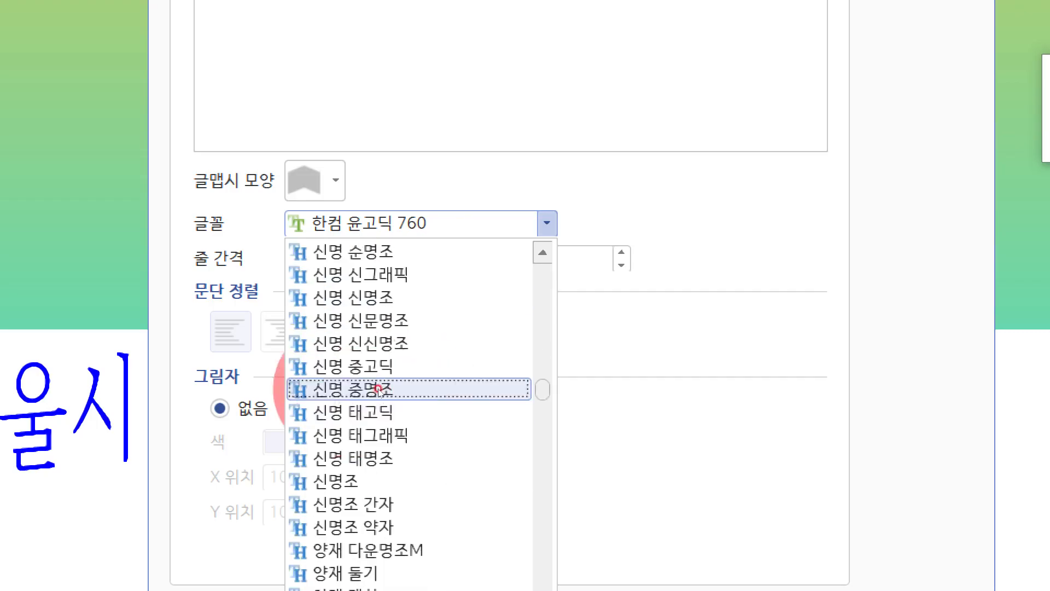
scroll(424, 391, down, 16)
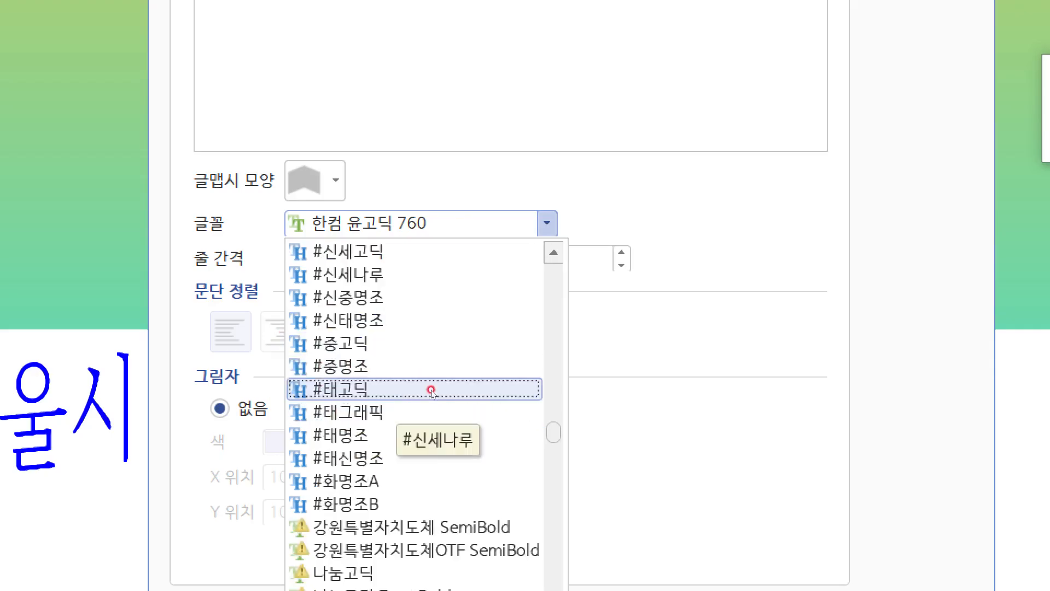
scroll(432, 392, up, 3)
scroll(432, 391, down, 1)
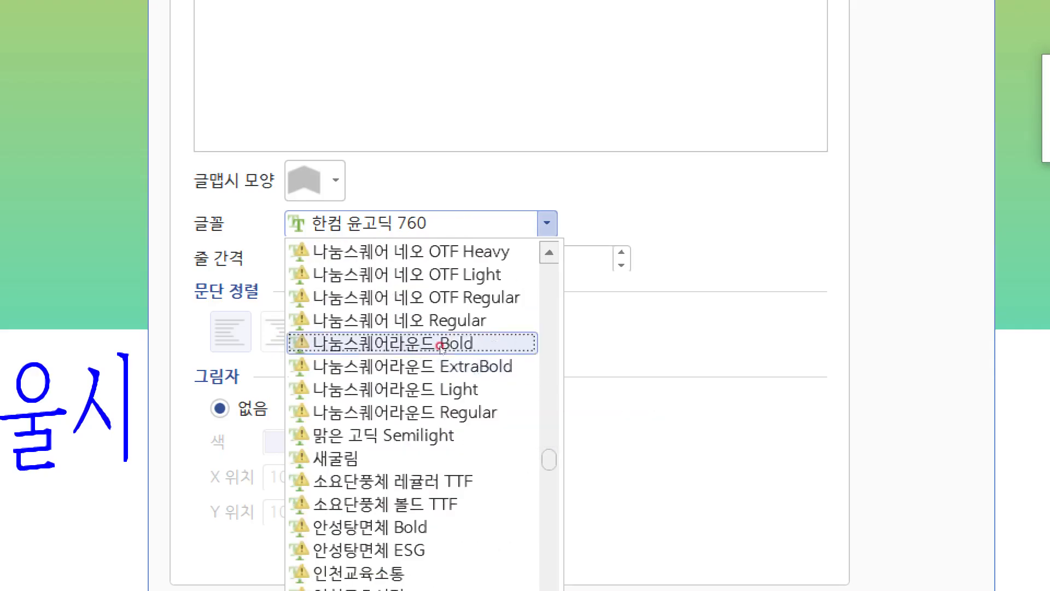
click(445, 377)
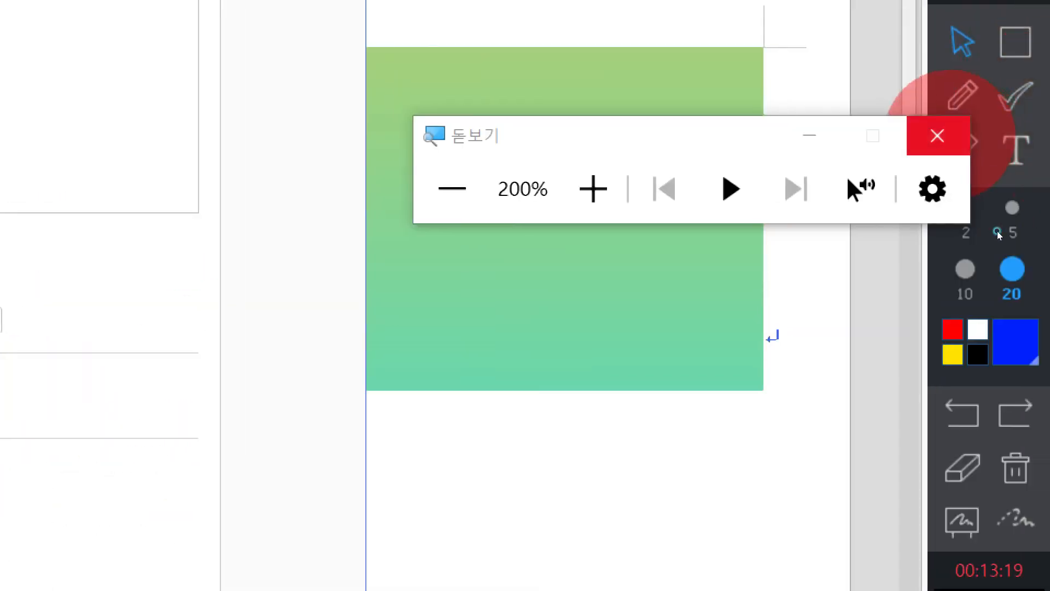
click(937, 136)
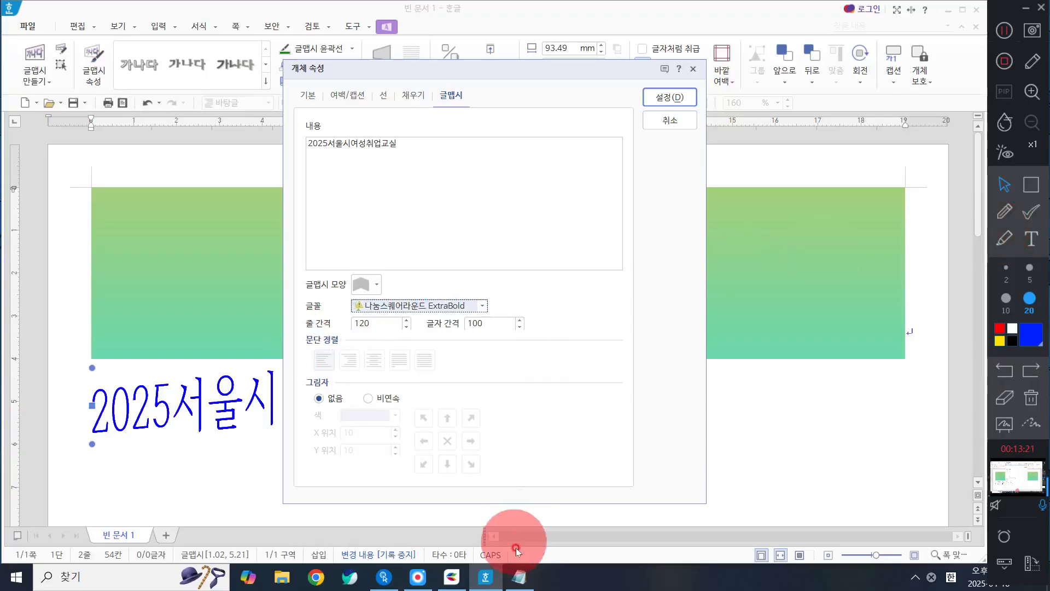
Step: Review the thick-font keyword list in Notepad, minimize it, and apply the chosen font to the 글맵시 title
click(538, 578)
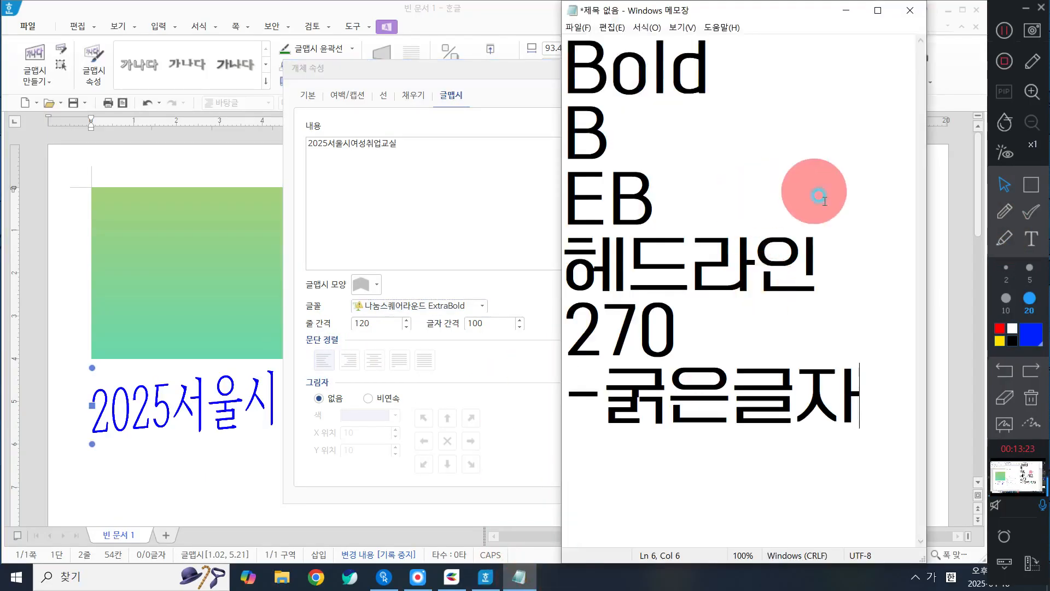
drag(858, 380, 408, 35)
click(734, 100)
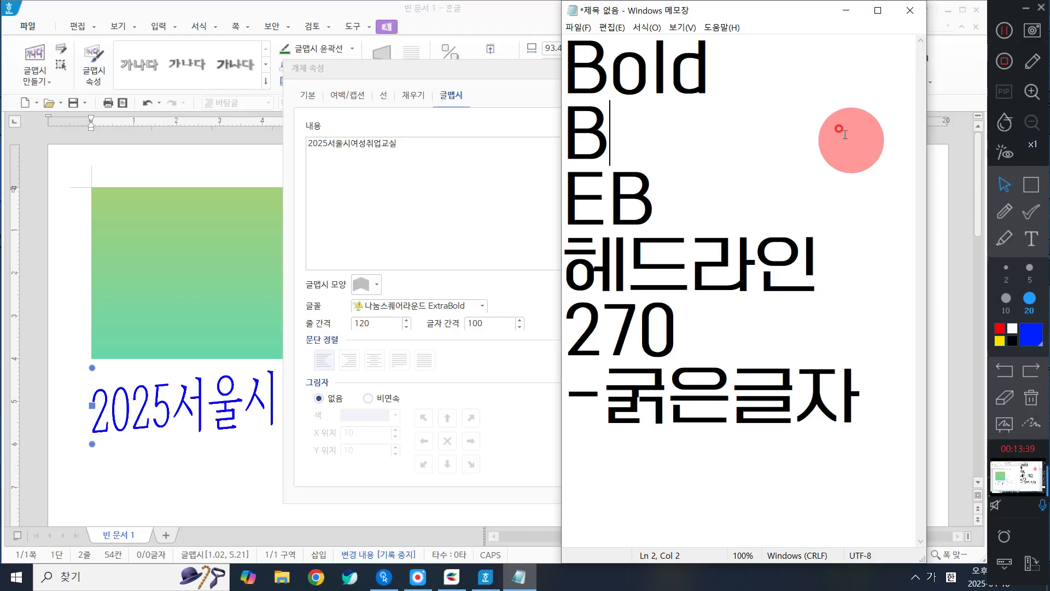
click(846, 9)
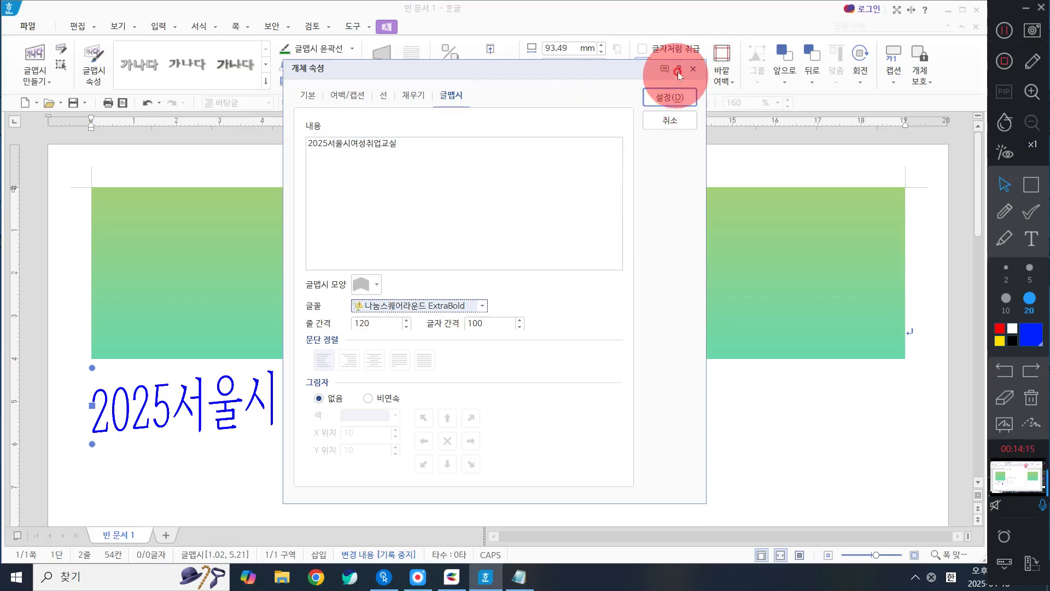
click(672, 96)
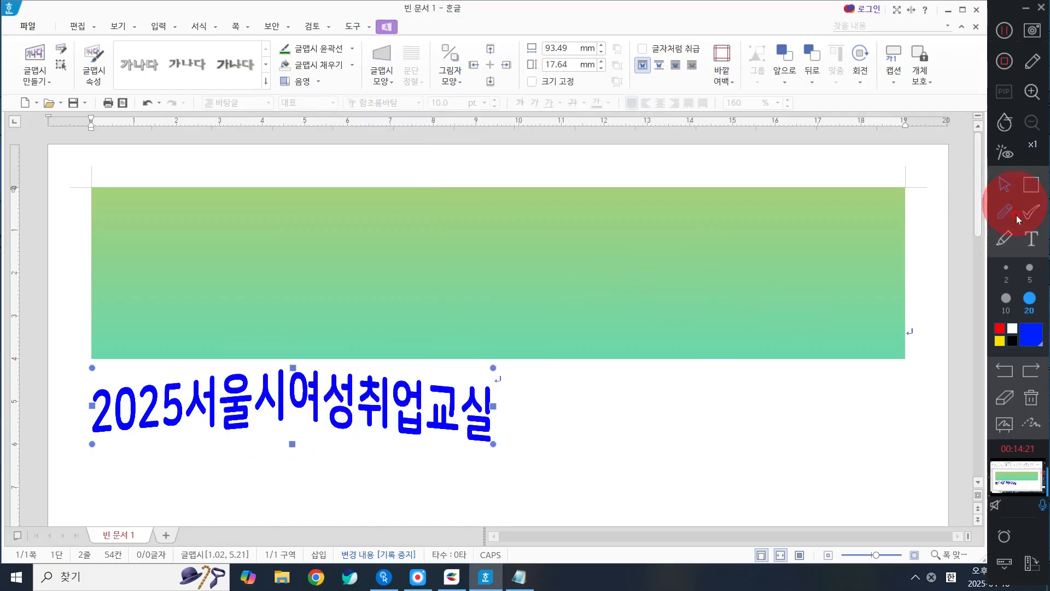
click(1031, 185)
mouse_move(545, 198)
mouse_down()
mouse_move(785, 246)
mouse_move(891, 255)
mouse_up()
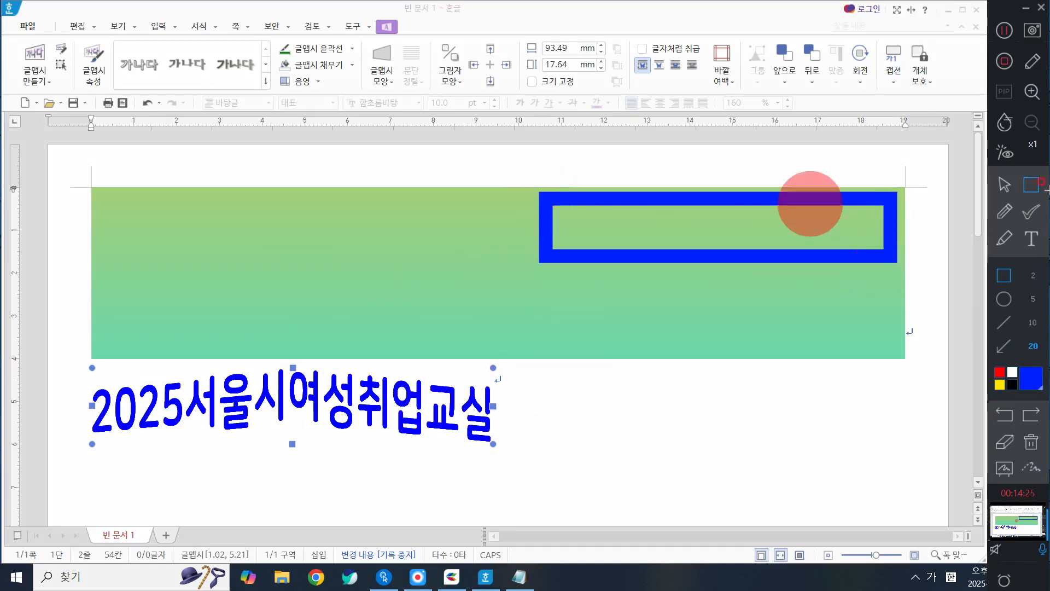
click(1002, 175)
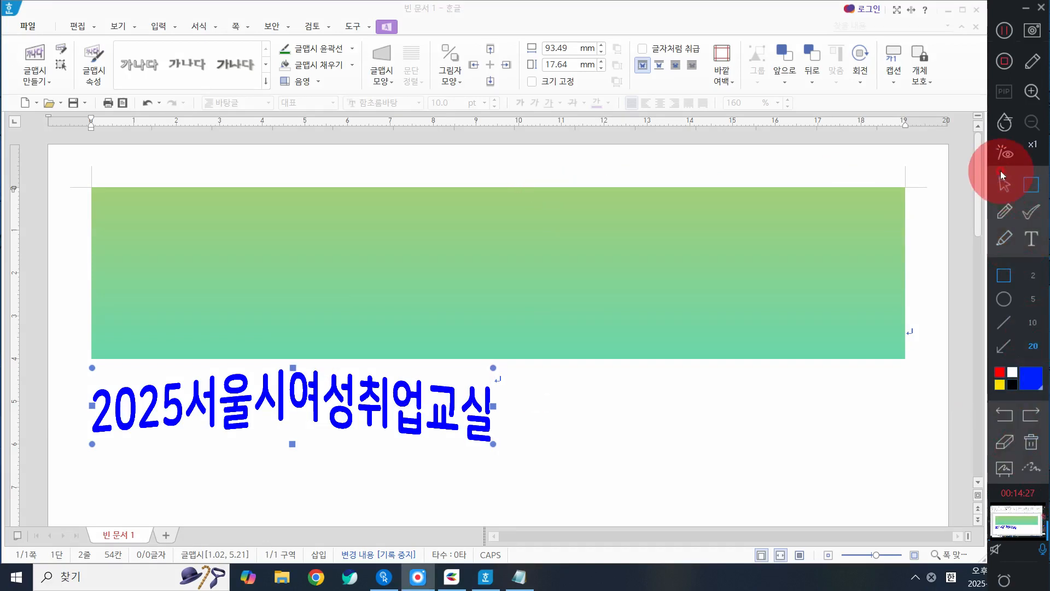
Step: Try placing the 글맵시 title in front of the text with 글 앞으로 in the basic object properties
double_click(321, 401)
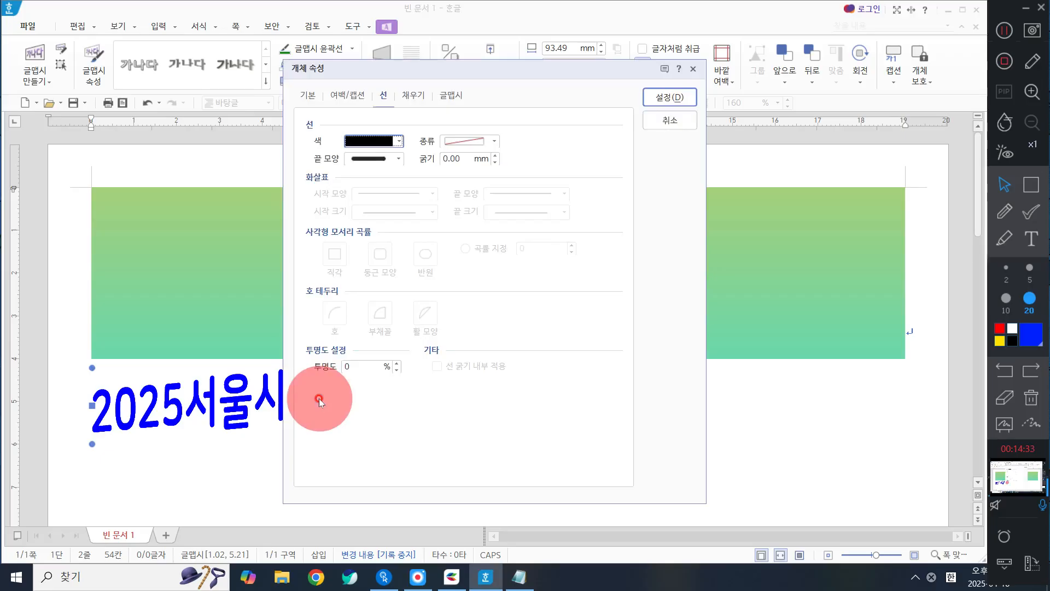
click(305, 95)
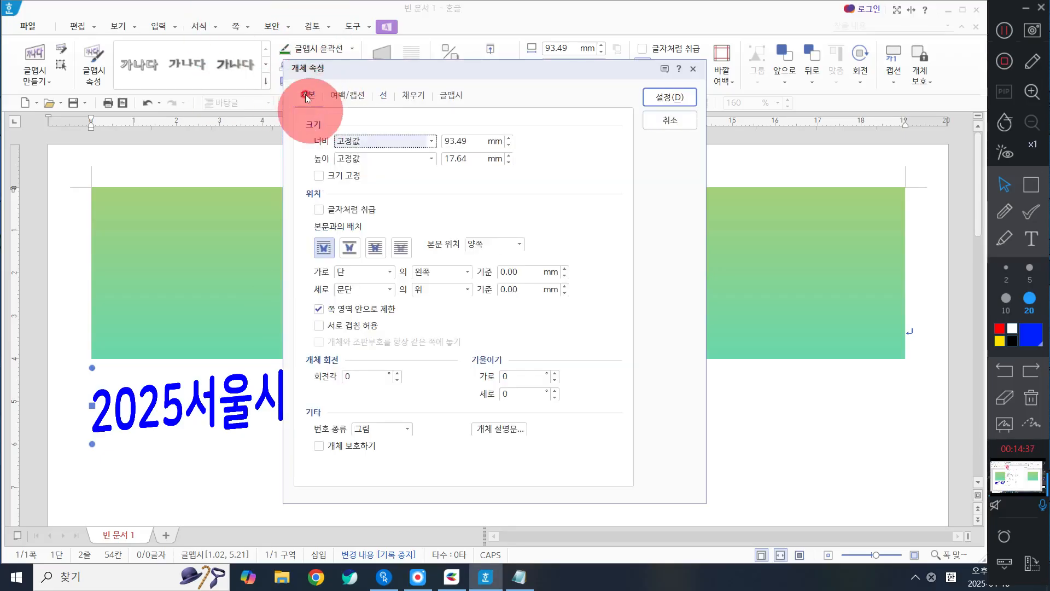
click(654, 121)
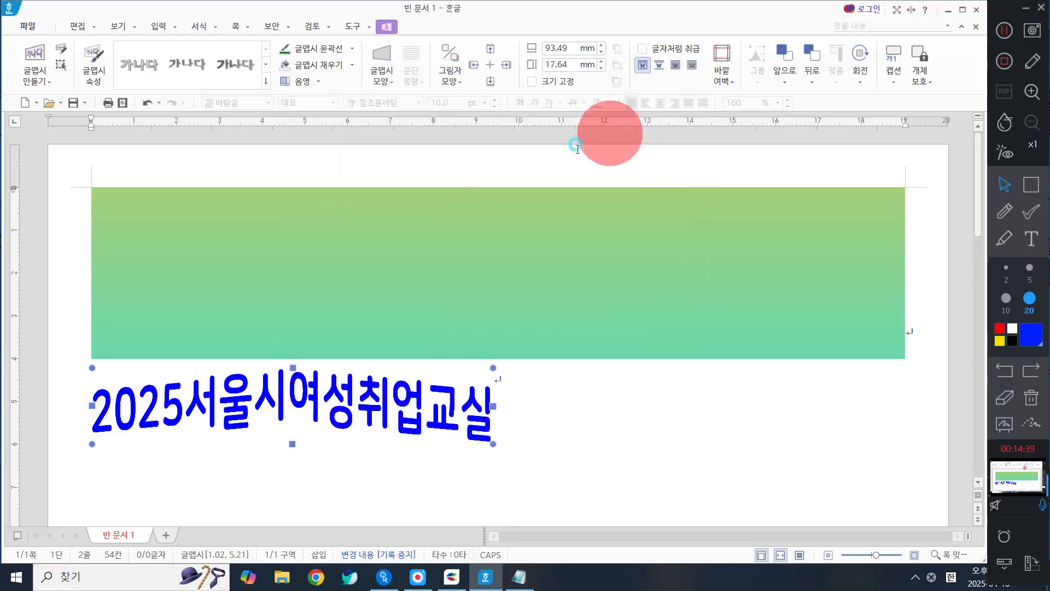
double_click(264, 389)
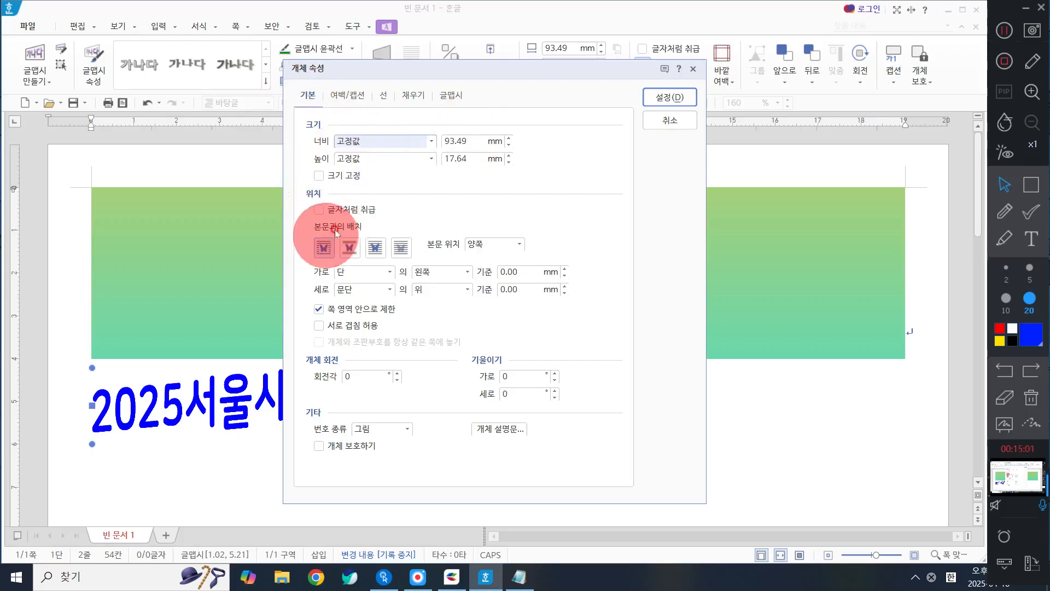
click(376, 249)
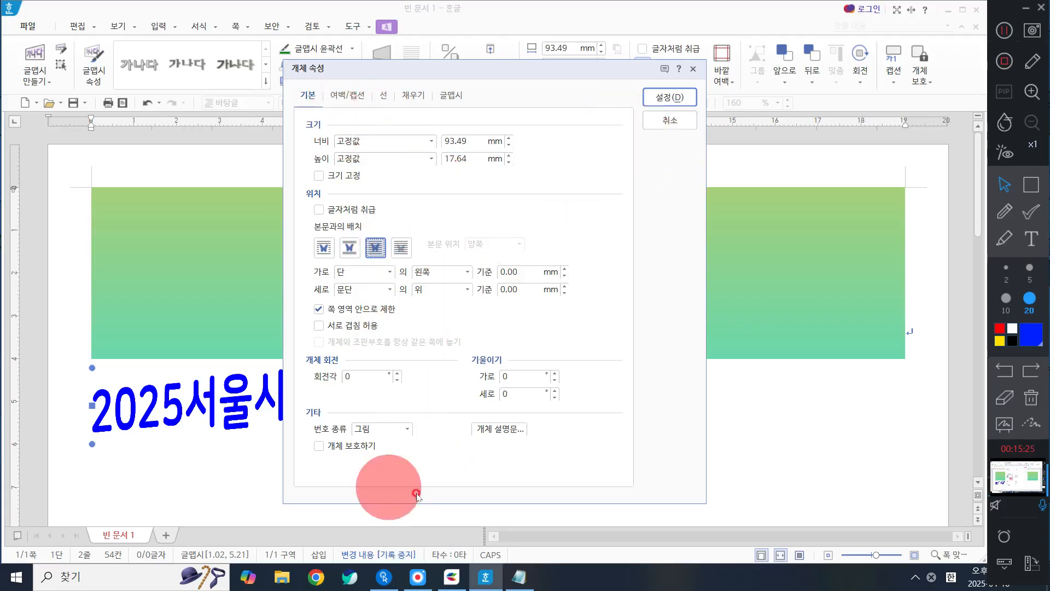
click(669, 119)
Step: Create a new blank document and fill about six lines with repeated copies of "안녕하세요"
click(25, 103)
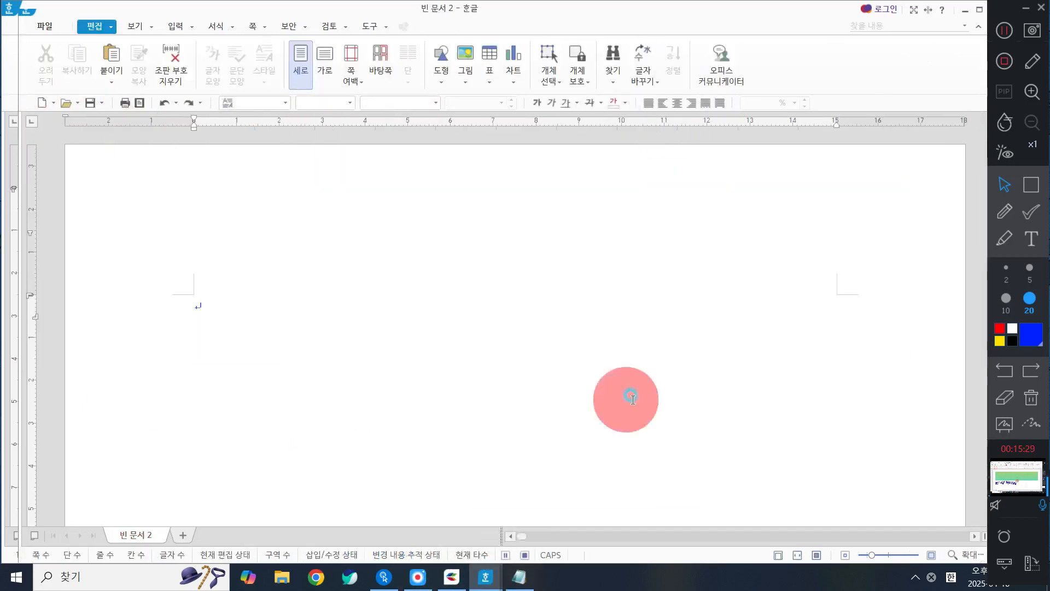
text(안녕하세요)
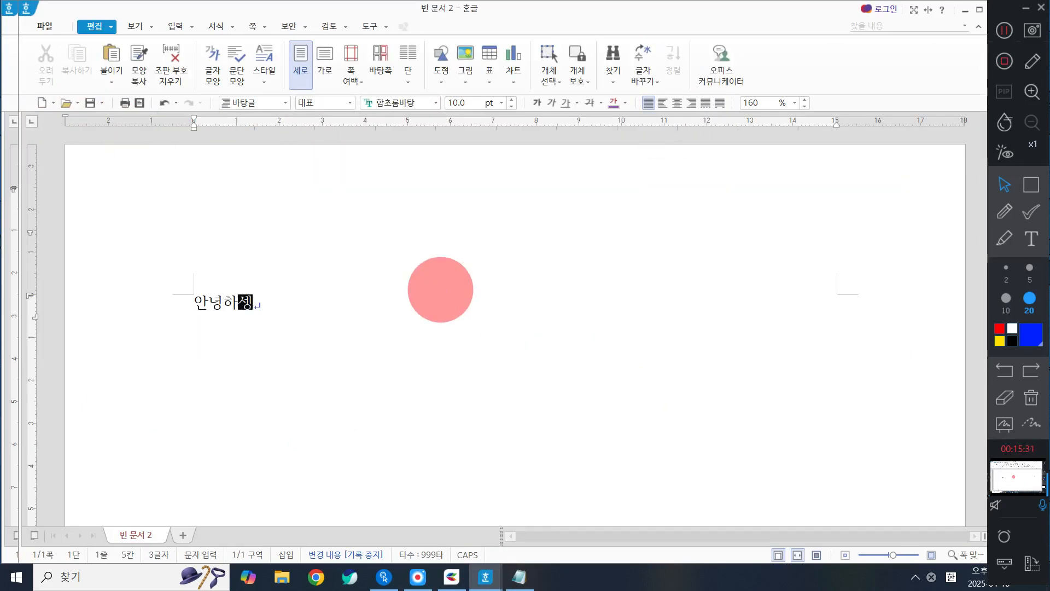
key(shift+Home)
key(ctrl+c)
key(End)
key(ctrl+v)
key(ctrl+v)
key(ctrl+v)
key(ctrl+v)
key(ctrl+v)
key(ctrl+v)
key(ctrl+v)
key(ctrl+v)
key(ctrl+v)
key(ctrl+v)
key(ctrl+v)
key(ctrl+v)
key(ctrl+v)
key(ctrl+v)
key(ctrl+v)
key(ctrl+v)
key(ctrl+v)
key(ctrl+v)
key(ctrl+v)
key(ctrl+v)
key(ctrl+v)
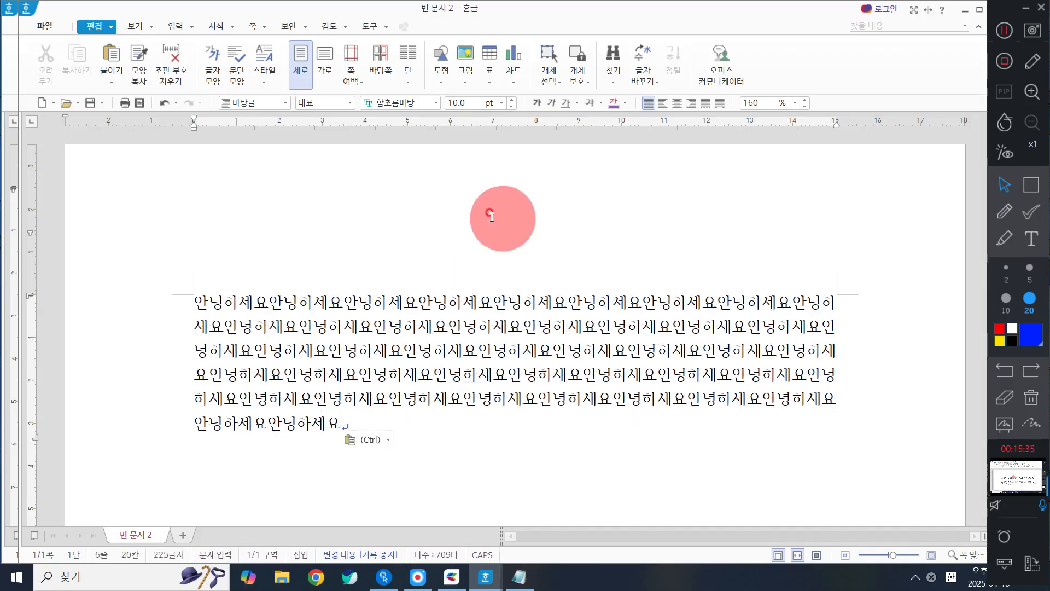
Step: Insert the picture 로고1.jpg from the ITQ Picture folder near the first text line, about 45.92 × 15.06 mm
click(184, 26)
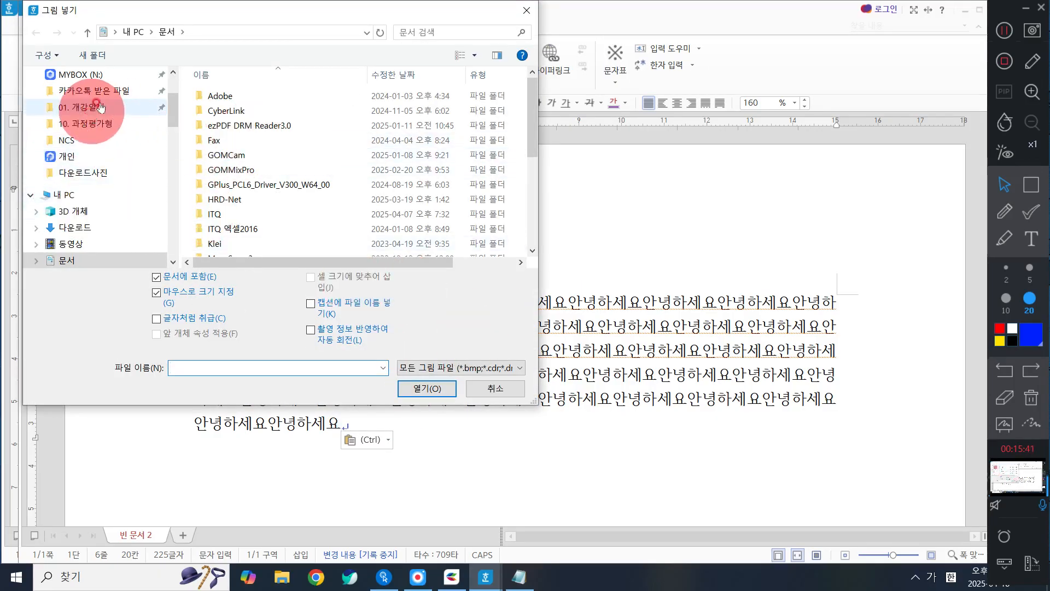
scroll(247, 164, down, 2)
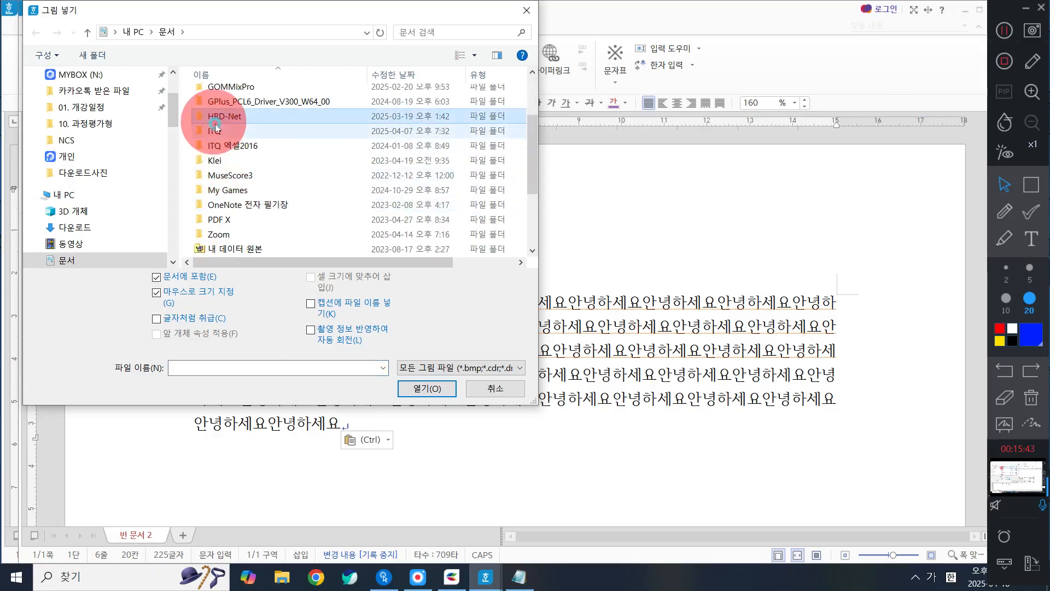
double_click(215, 130)
double_click(262, 139)
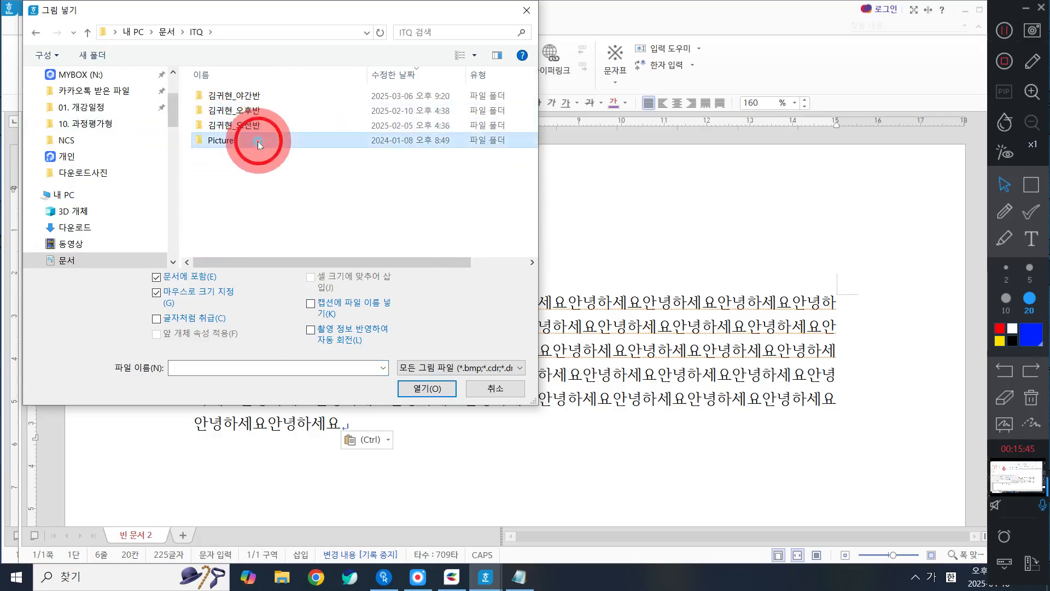
click(314, 203)
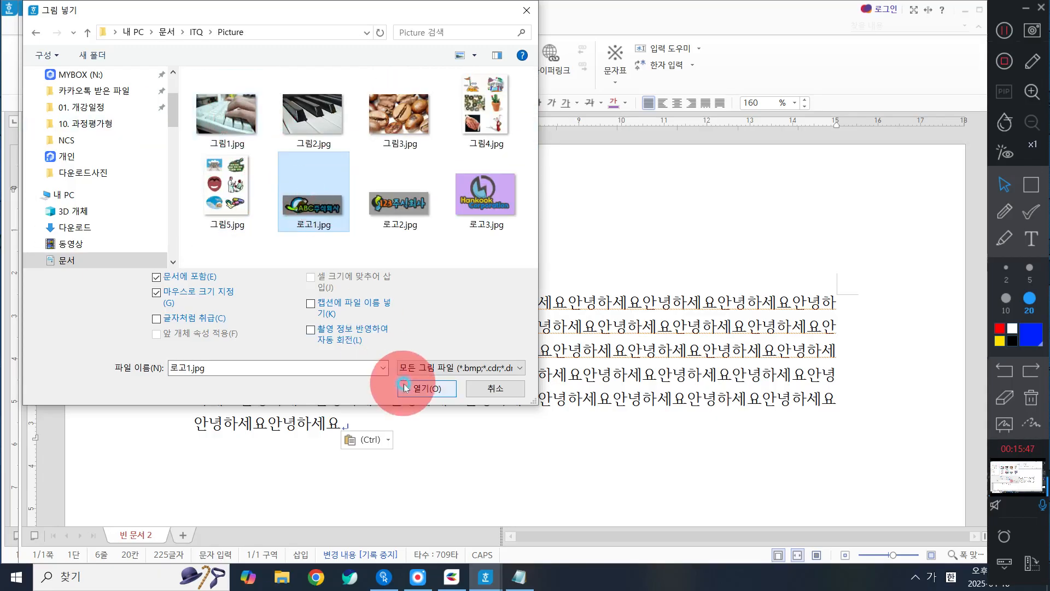
click(426, 388)
drag(322, 246, 447, 310)
click(557, 117)
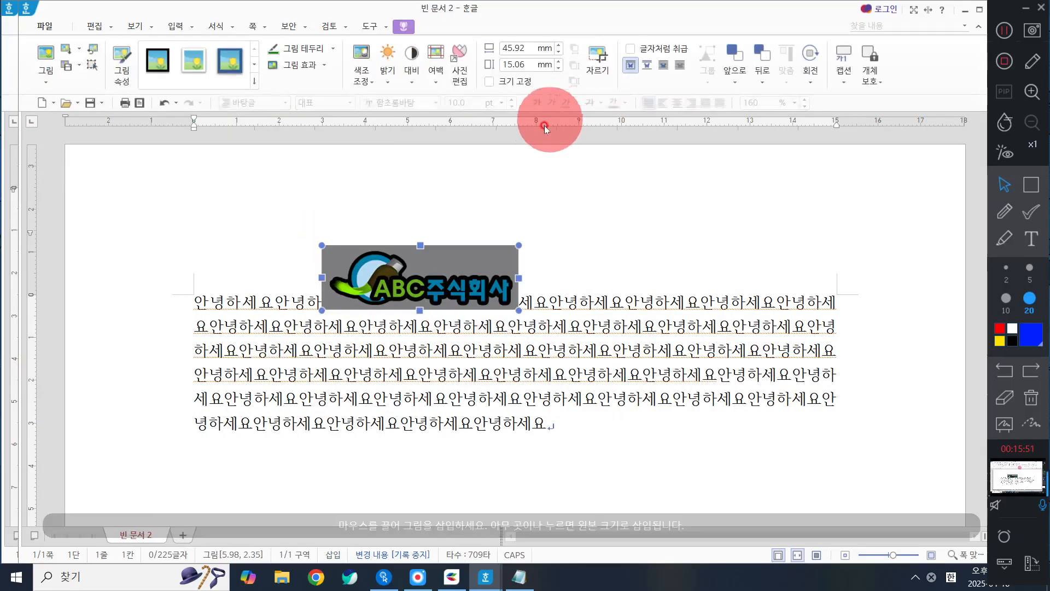
click(1004, 184)
click(461, 282)
double_click(461, 282)
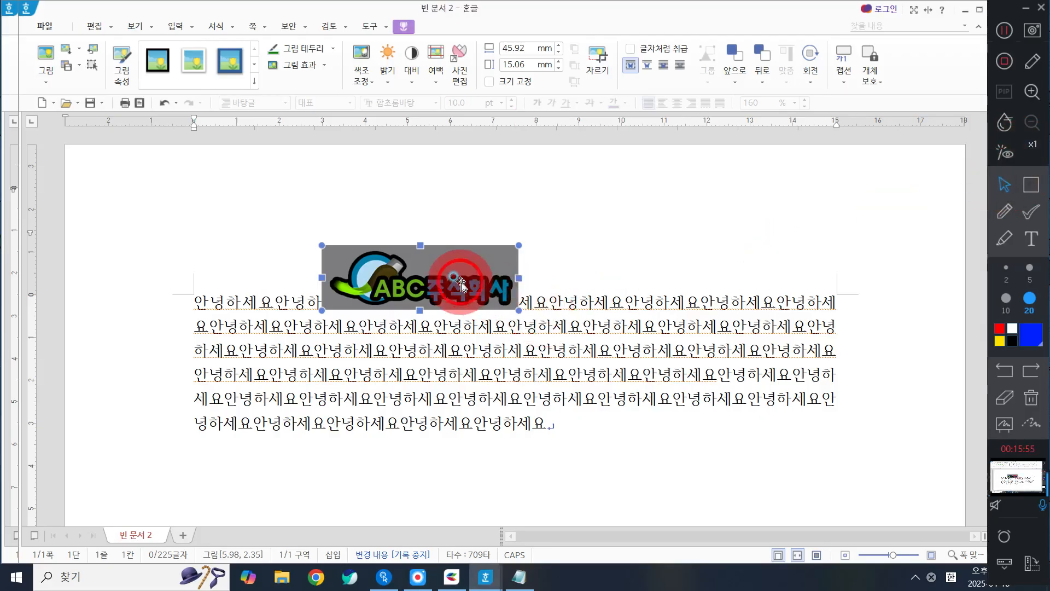
click(676, 120)
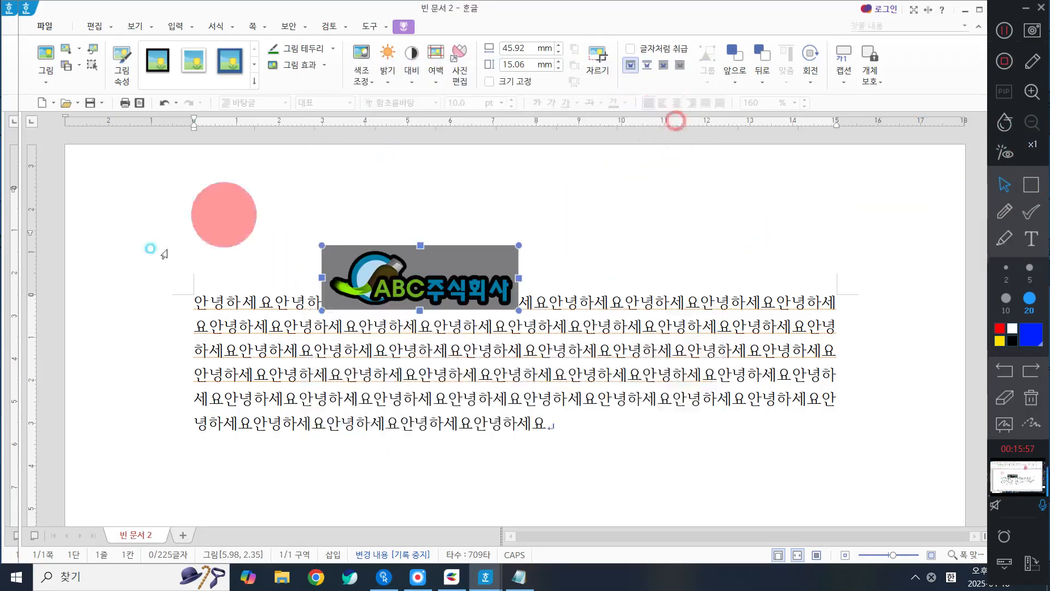
Step: Move the logo picture into the middle of the text block, to about 7.96 cm across and 4.09 cm down
drag(383, 265, 435, 351)
drag(468, 359, 515, 355)
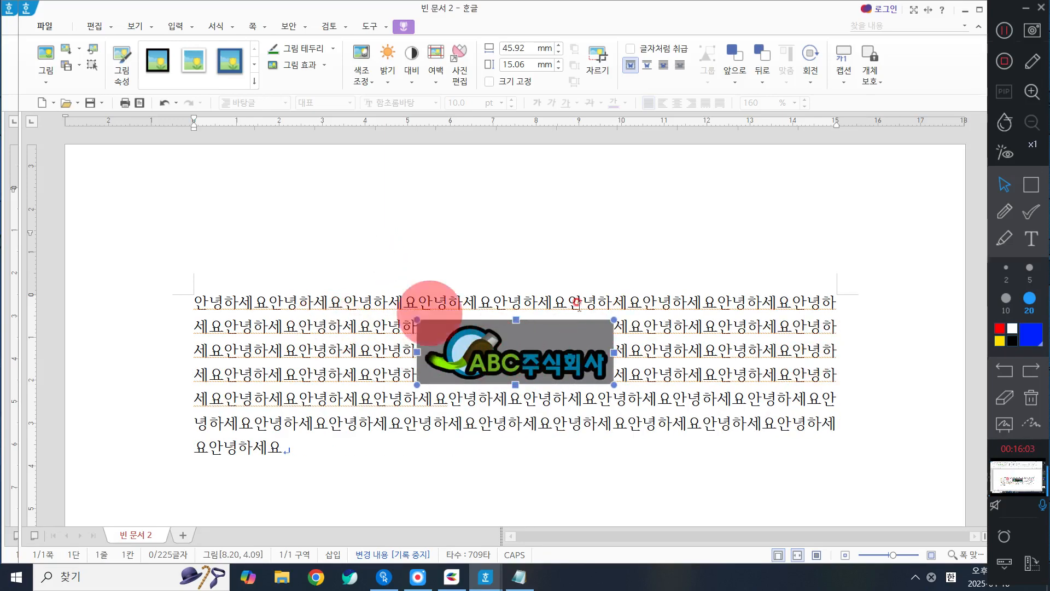
drag(533, 367, 522, 366)
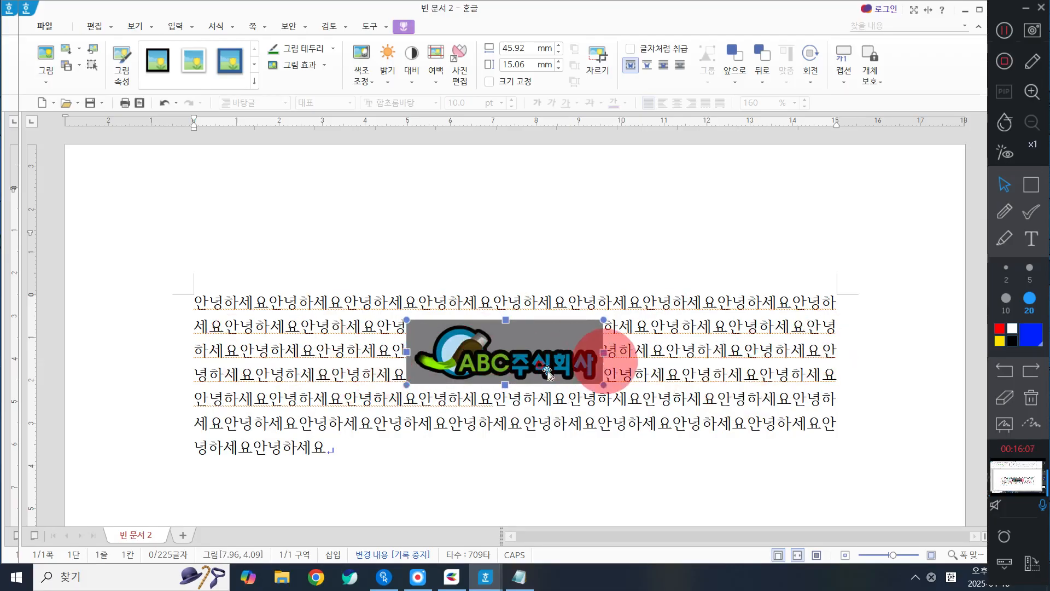
Step: Set the logo's text wrapping to text above and below only, and move it down to about 4.65 cm
double_click(498, 354)
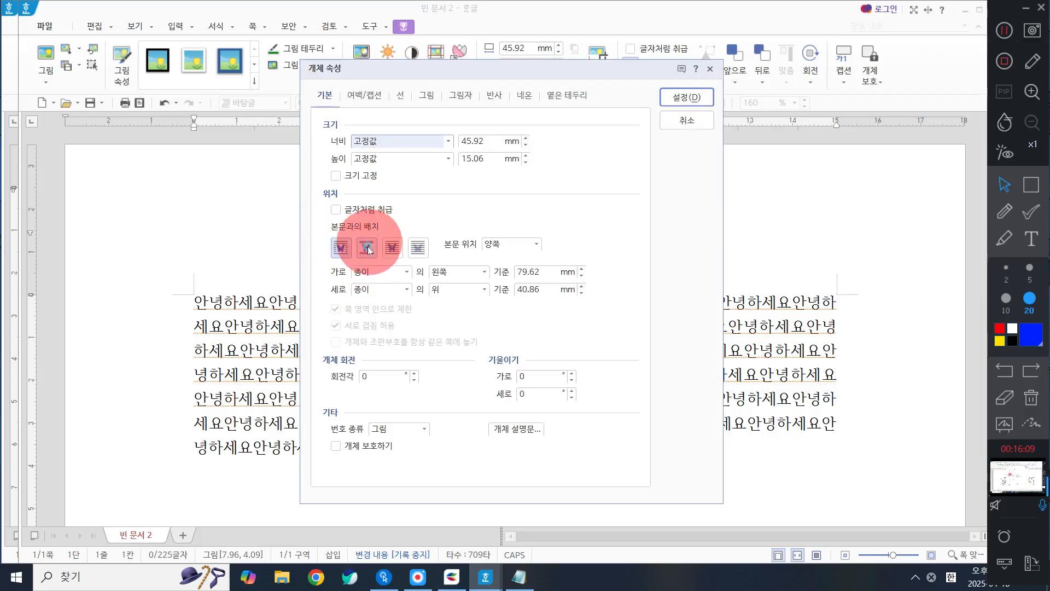
click(366, 248)
click(684, 97)
click(447, 396)
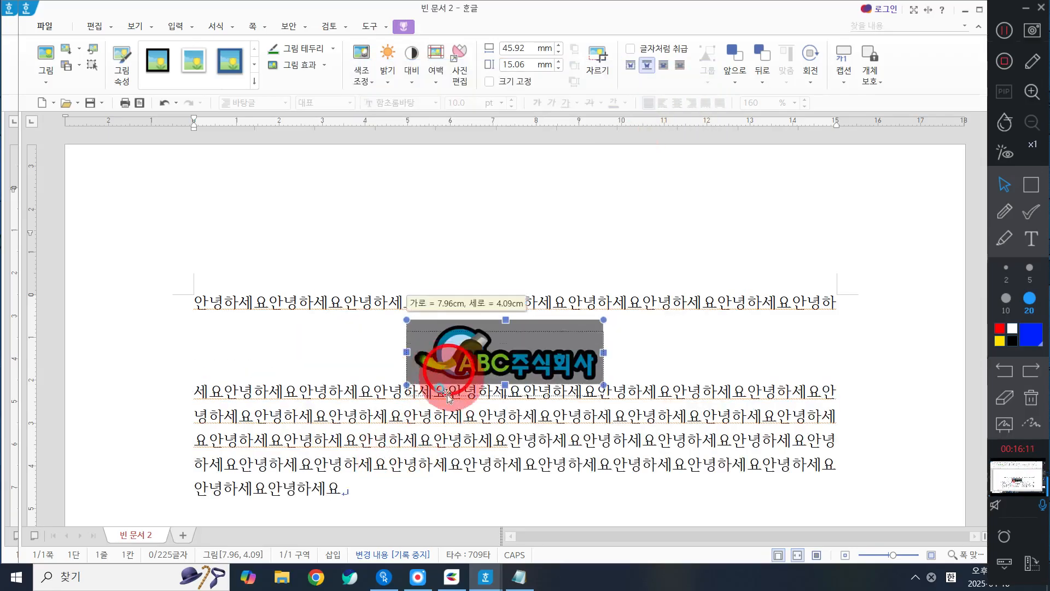
drag(447, 395, 445, 401)
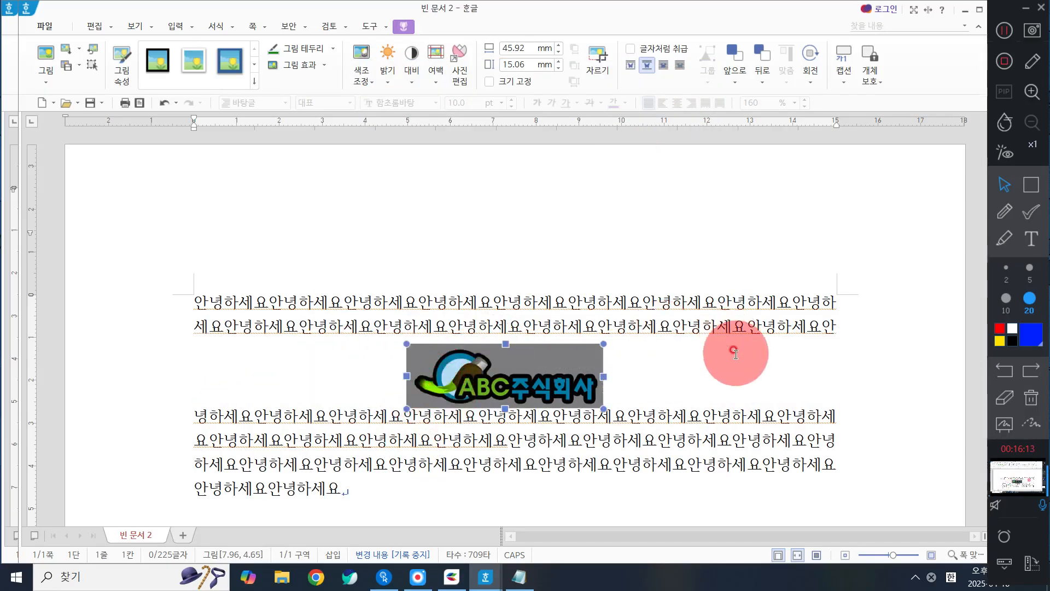
click(1004, 212)
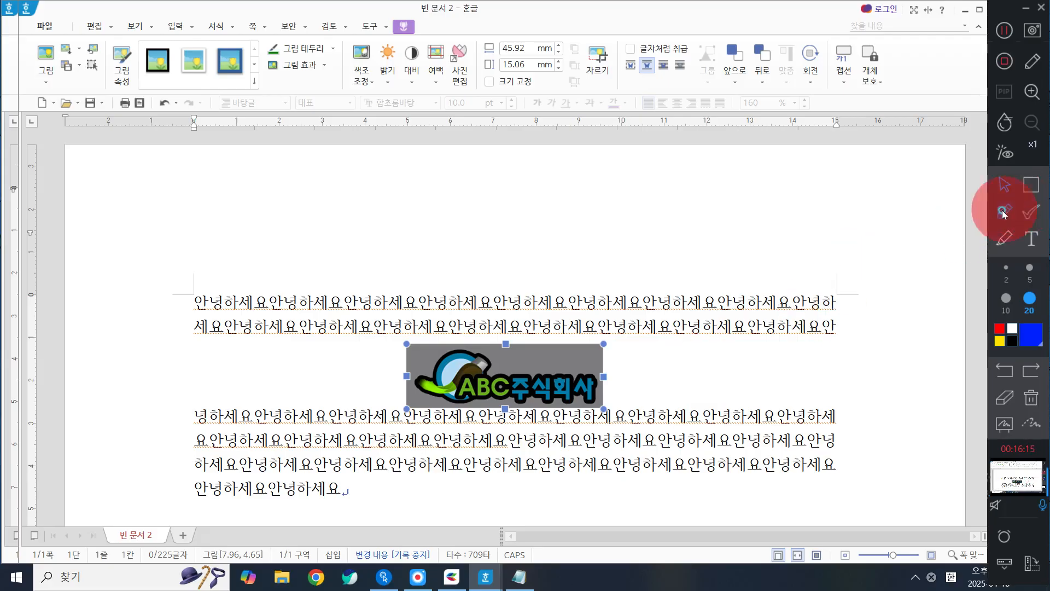
drag(266, 359, 331, 399)
drag(327, 346, 281, 378)
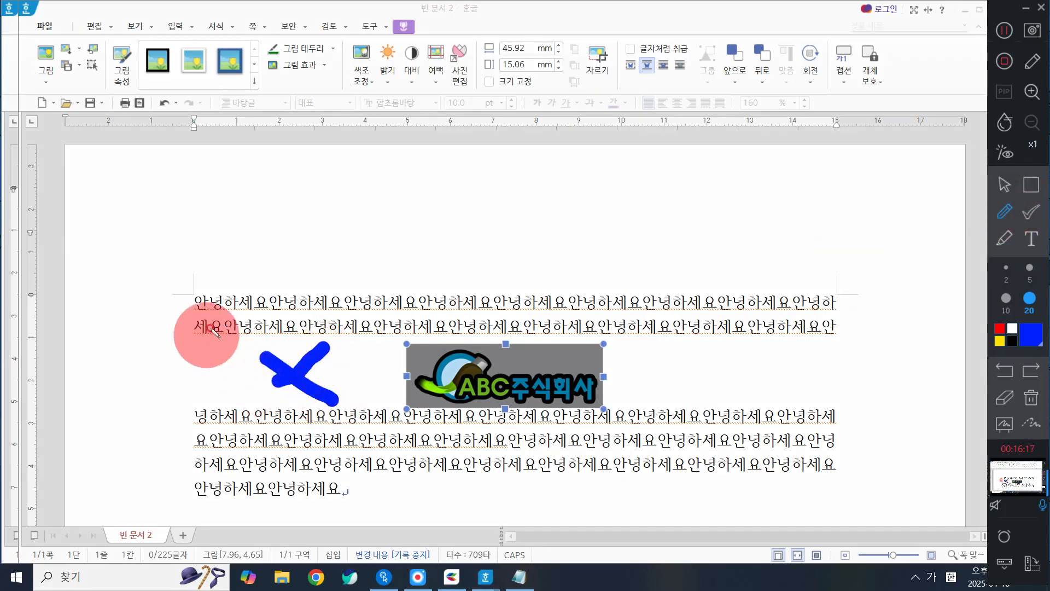
mouse_move(178, 339)
mouse_down()
mouse_move(186, 376)
mouse_move(777, 397)
mouse_move(737, 356)
mouse_move(234, 356)
mouse_up()
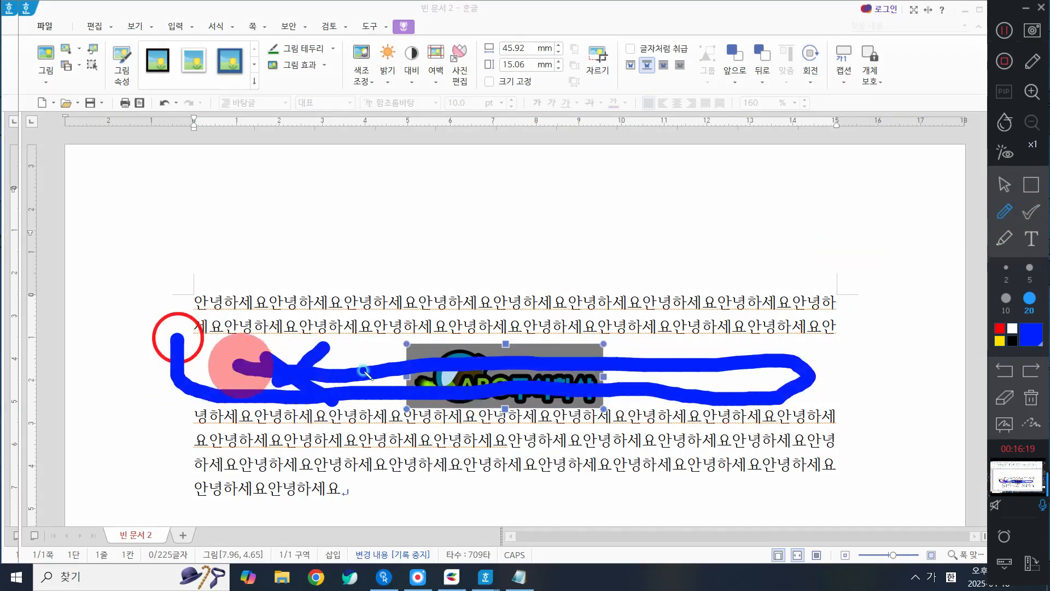
click(1032, 395)
click(1004, 184)
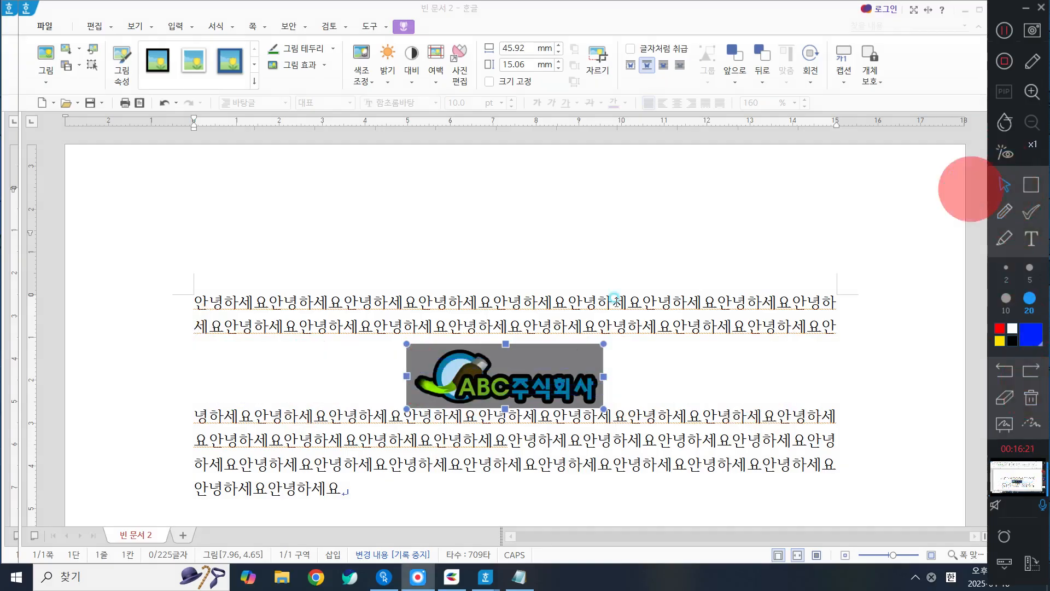
Step: Set the logo's text wrapping to in front of text and move it to about 5.67 cm across and 3.38 cm down
click(478, 376)
double_click(478, 377)
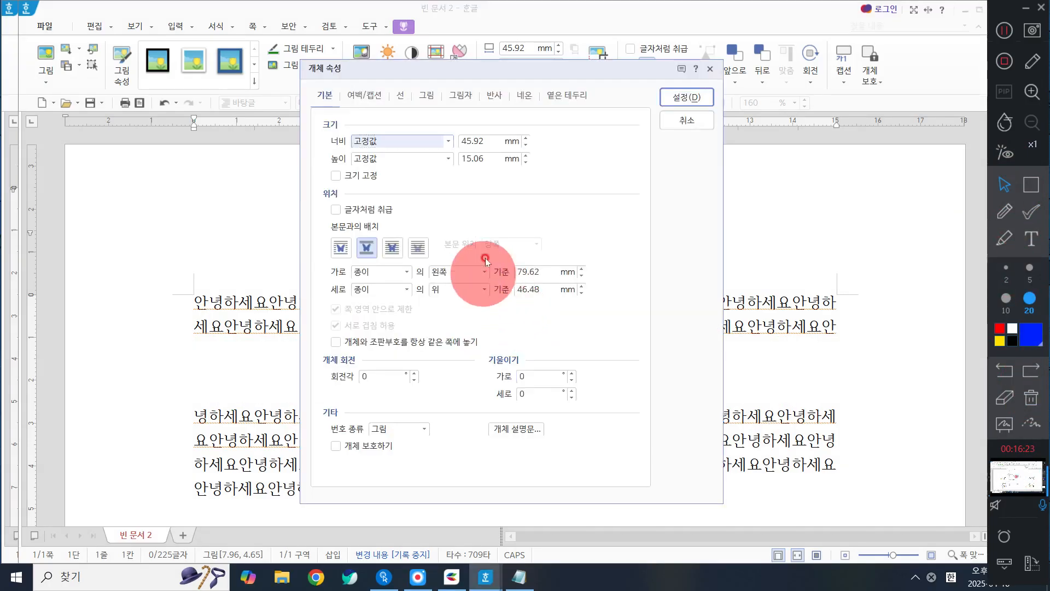
click(392, 247)
click(692, 98)
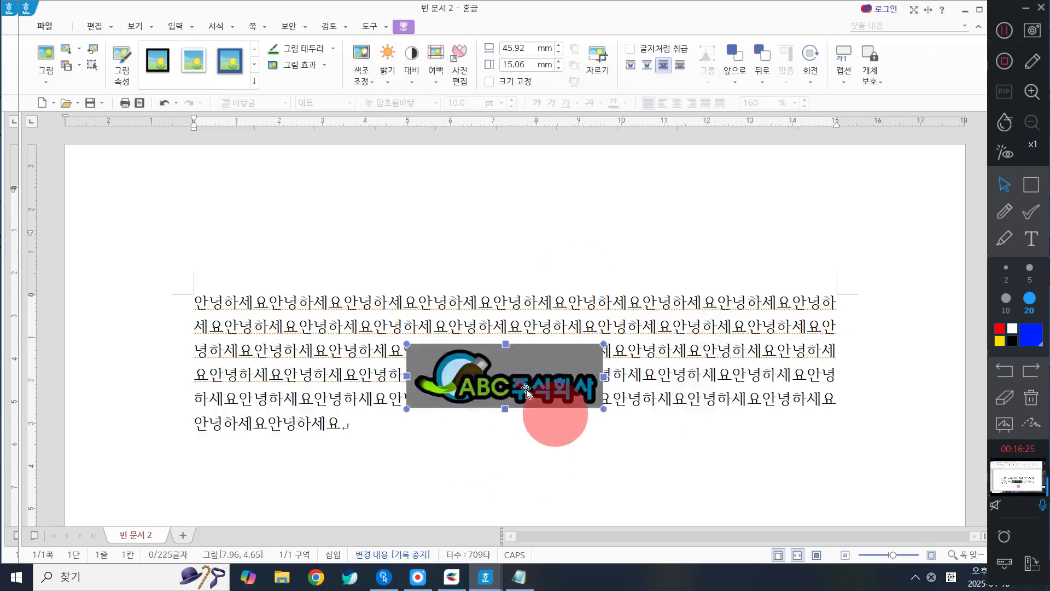
drag(522, 378, 328, 308)
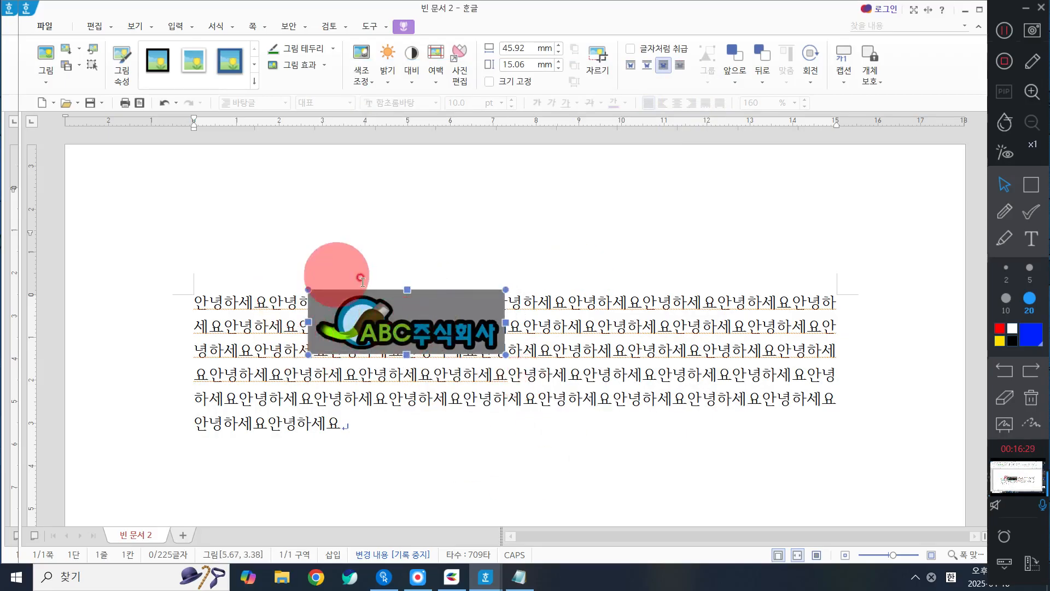
Step: Set the logo's text wrapping to behind text and move it to about 6.88 cm across and 4.00 cm down
double_click(432, 331)
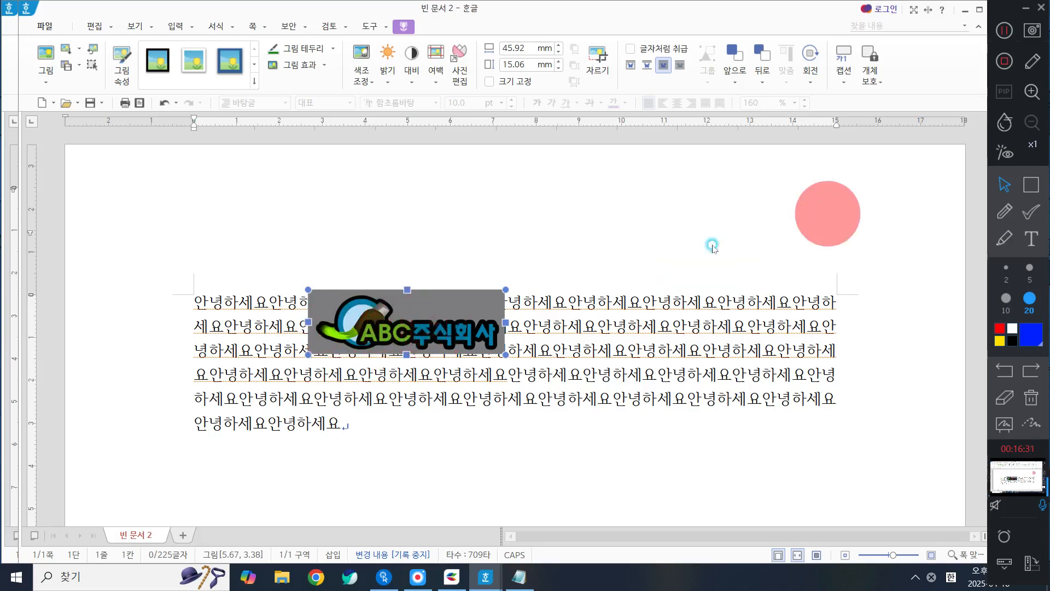
click(416, 250)
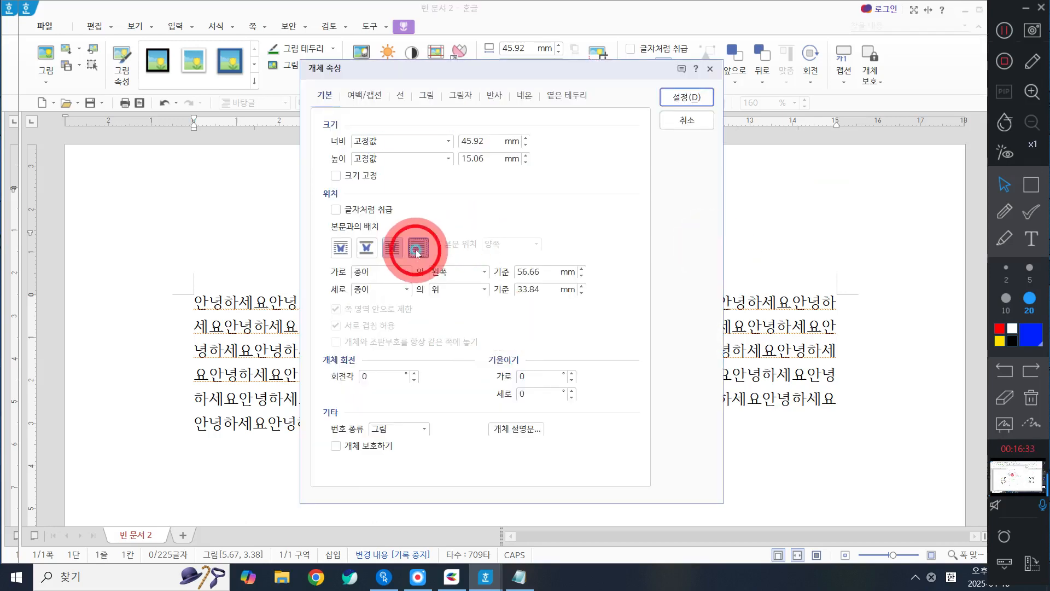
click(678, 97)
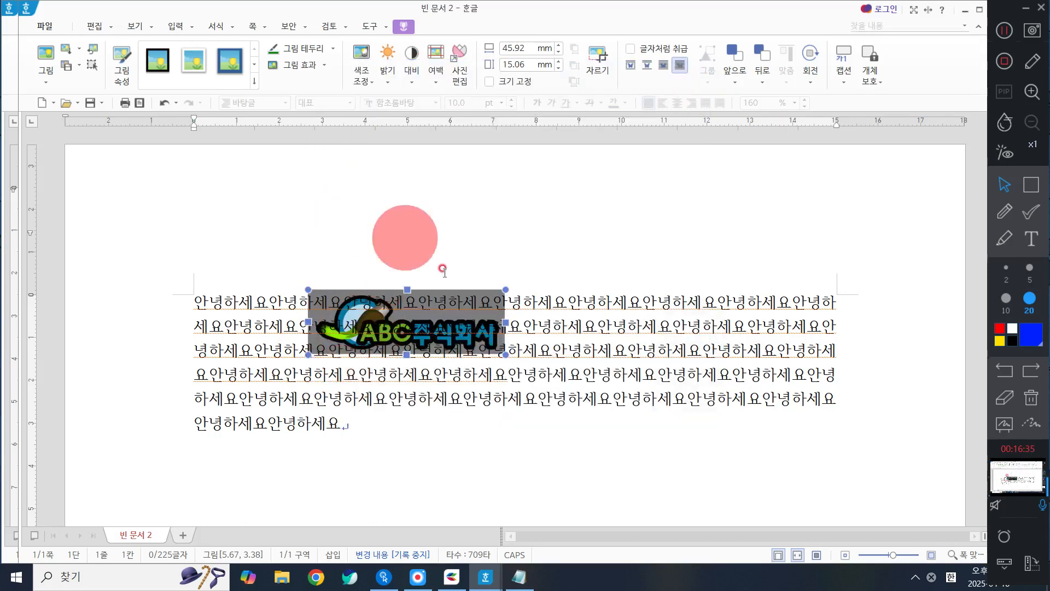
drag(440, 320, 492, 345)
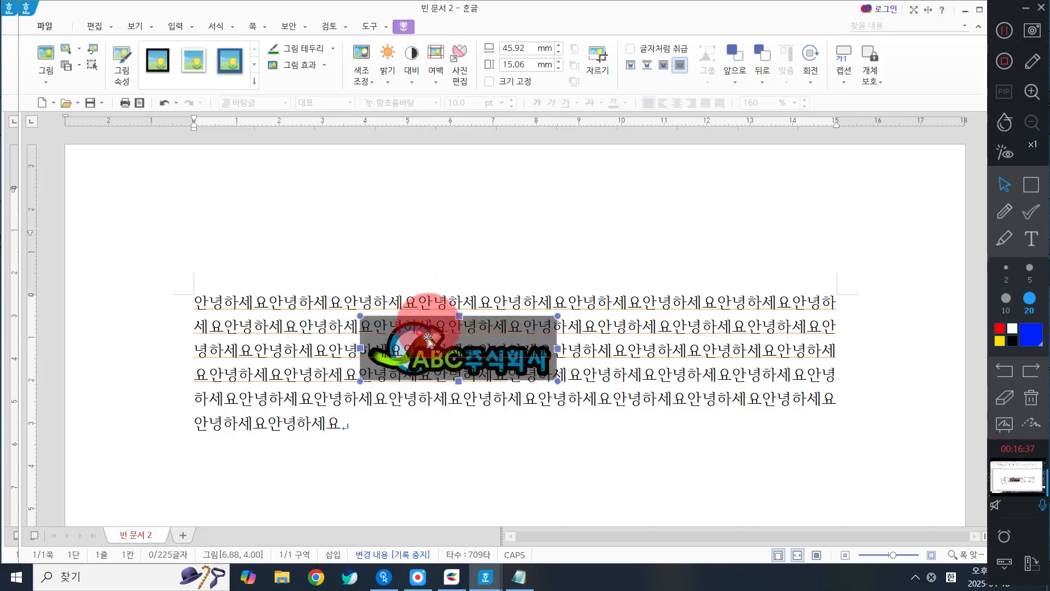
Step: Wrap the text around the logo's sides and move it to the right end of the lines, about 13.57 cm across and 3.68 cm down
double_click(529, 371)
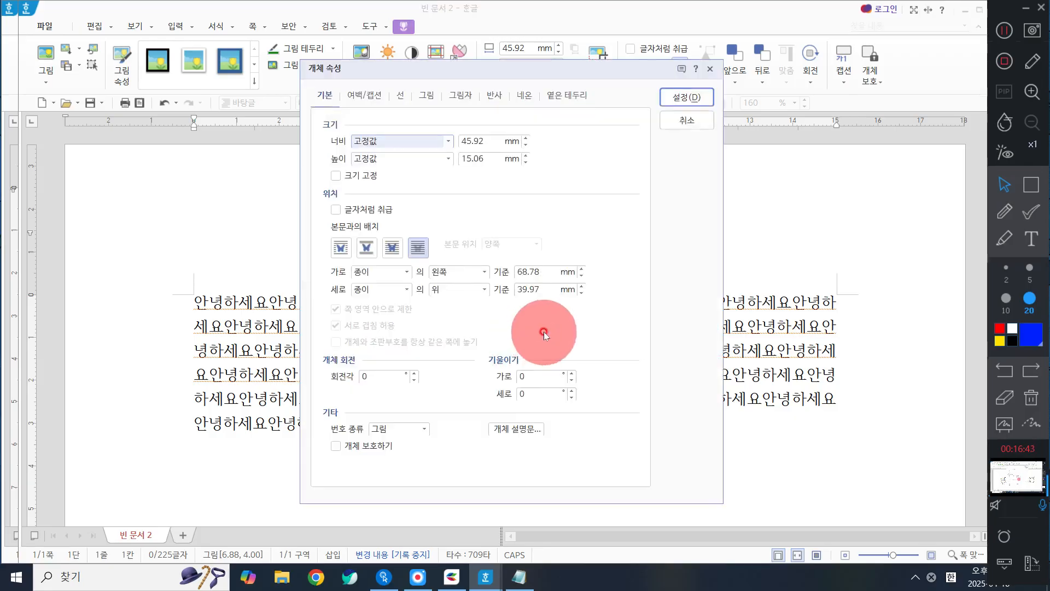
click(341, 247)
click(686, 96)
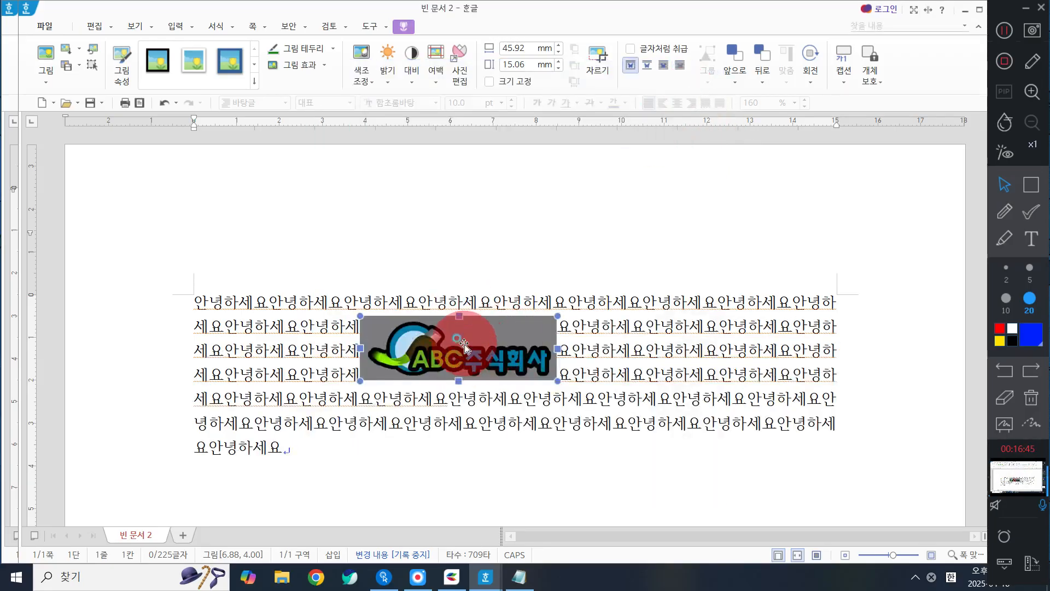
drag(464, 346, 506, 346)
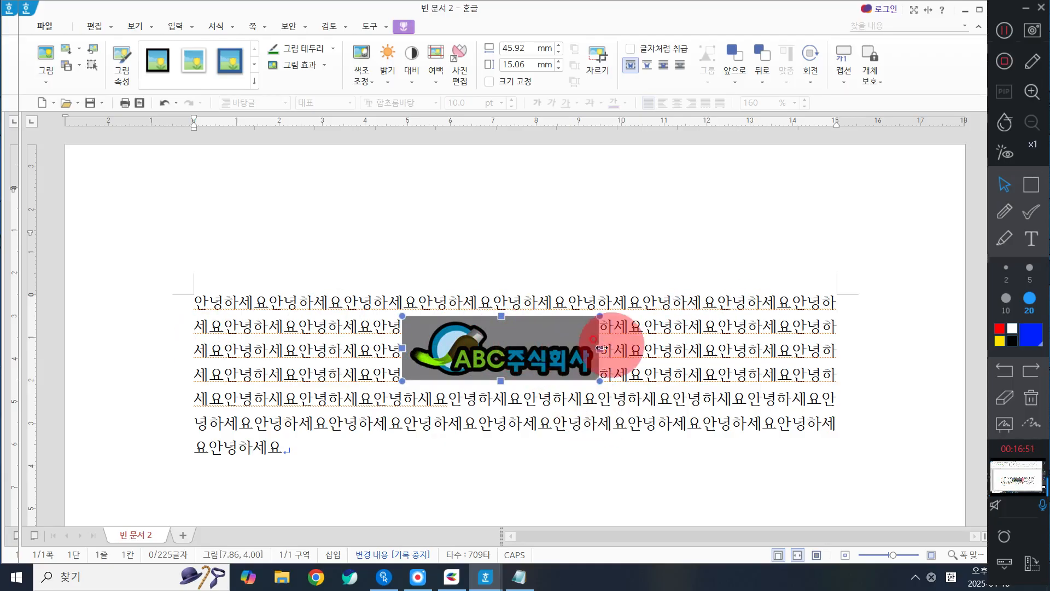
drag(553, 340, 758, 269)
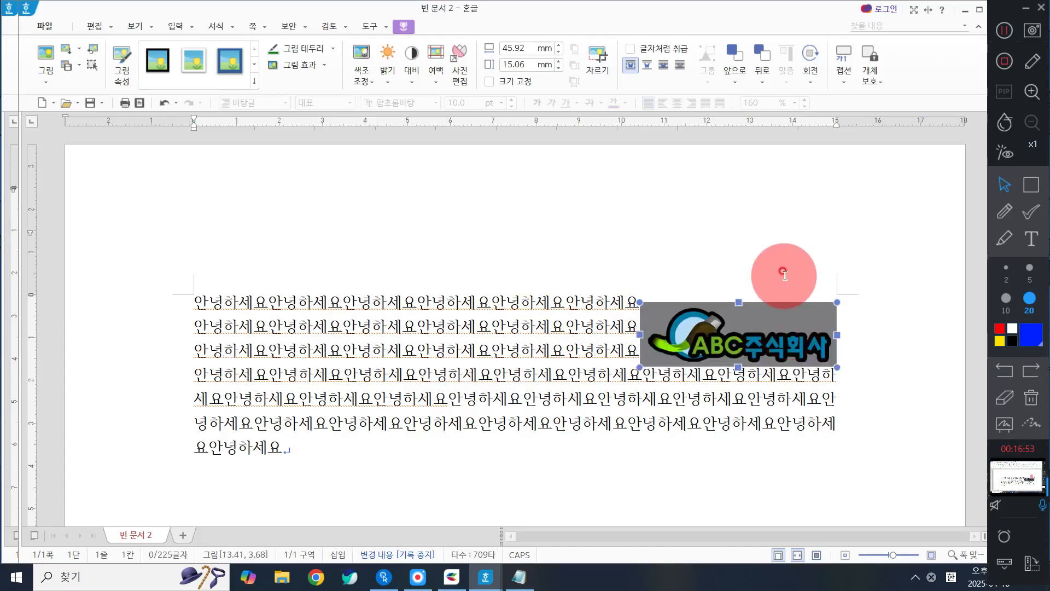
drag(733, 336, 746, 339)
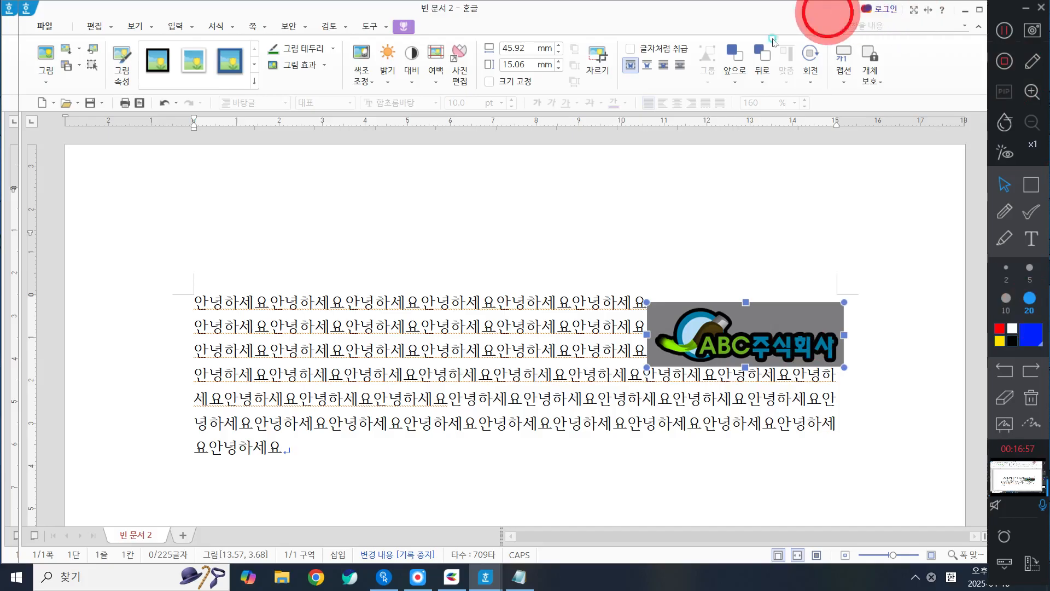
Step: Close the sample document 빈 문서 2 without saving it, returning to the banner document
drag(826, 12, 701, 54)
click(868, 52)
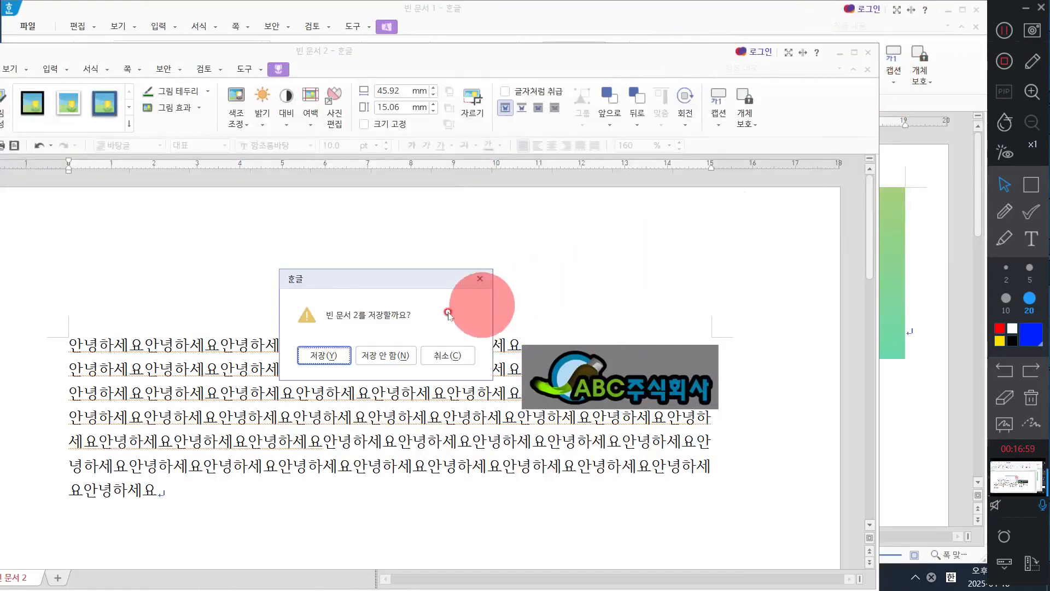
click(402, 350)
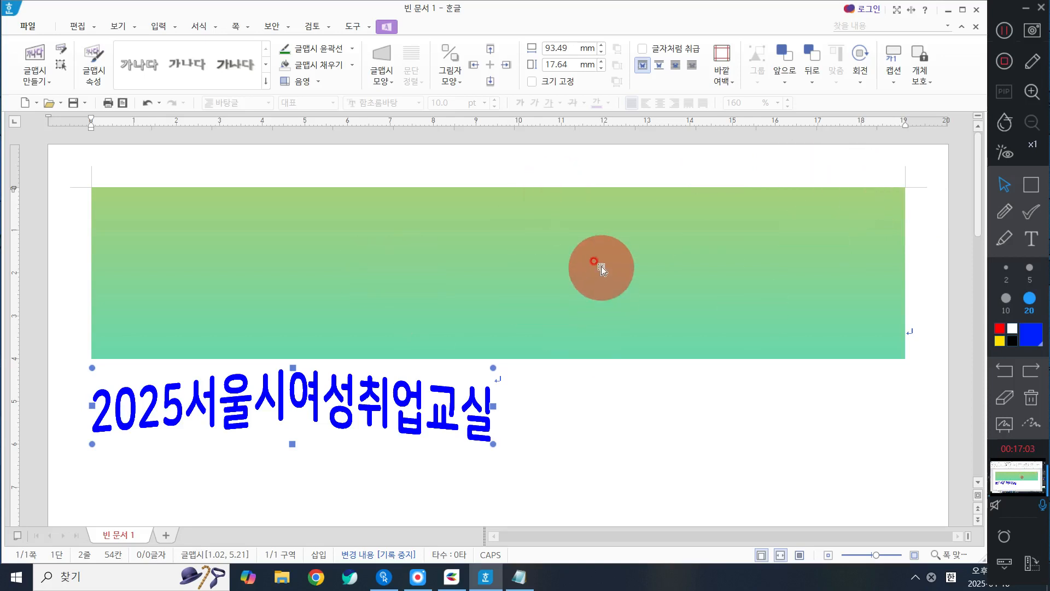
Step: Set the 글맵시 title's wrapping to in front of text and move it onto the gradient rectangle's upper right, about 10.50 cm across and 1.80 cm down
click(594, 266)
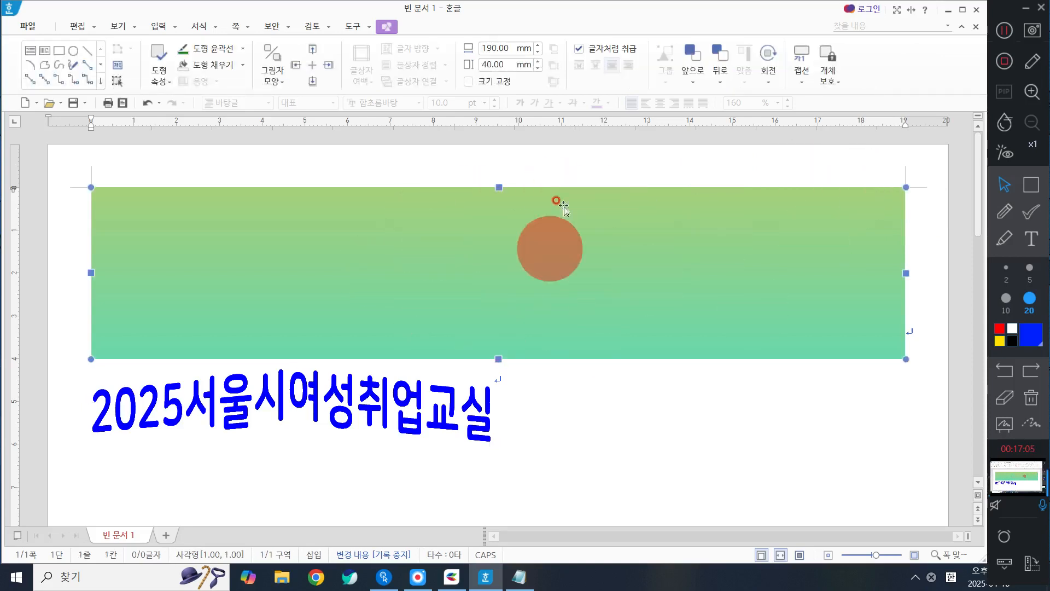
click(402, 407)
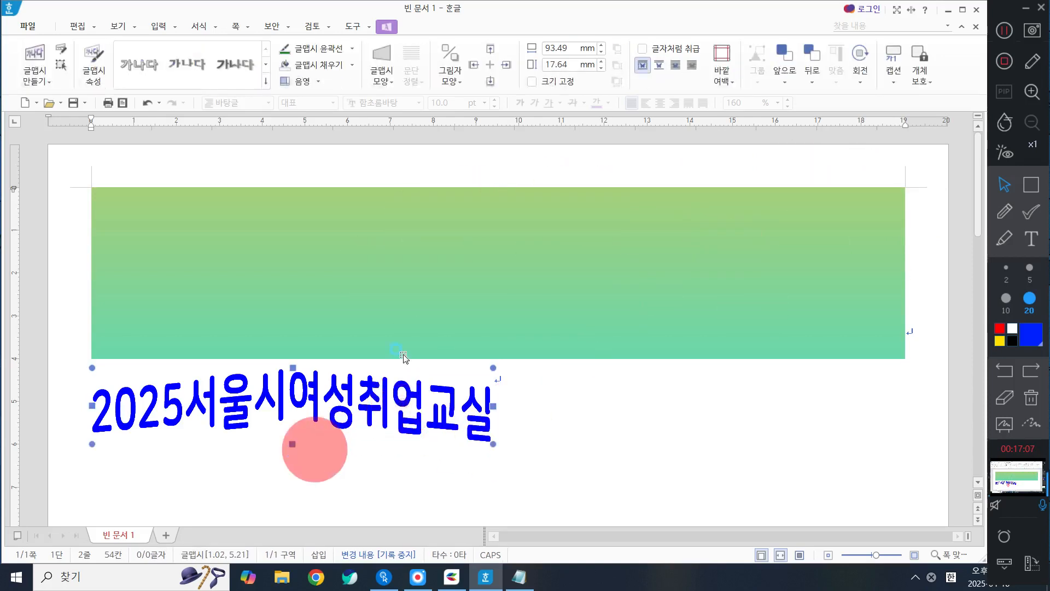
double_click(359, 399)
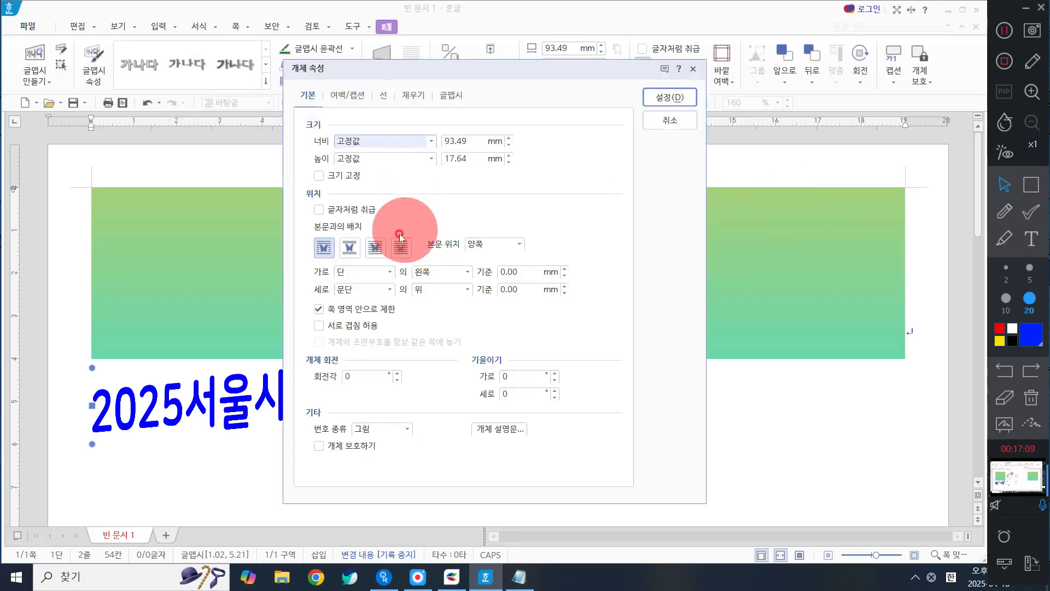
click(373, 249)
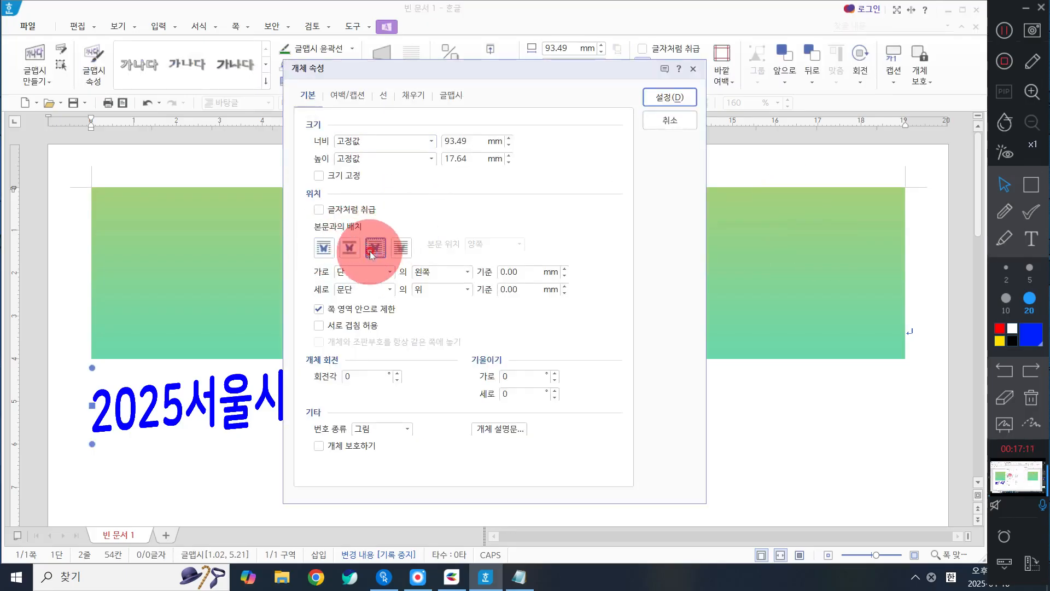
click(669, 97)
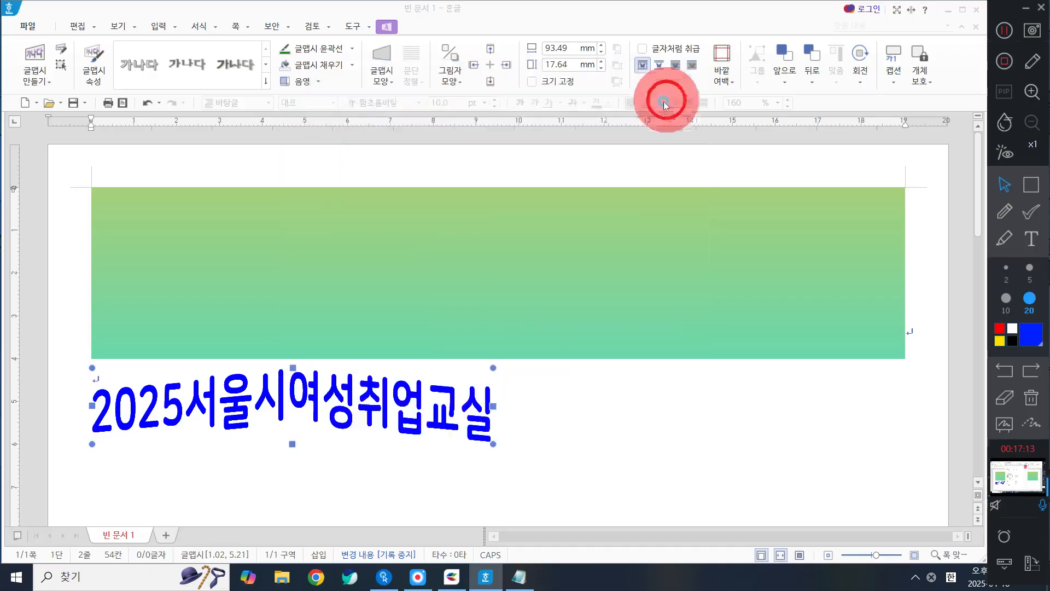
drag(411, 388, 715, 254)
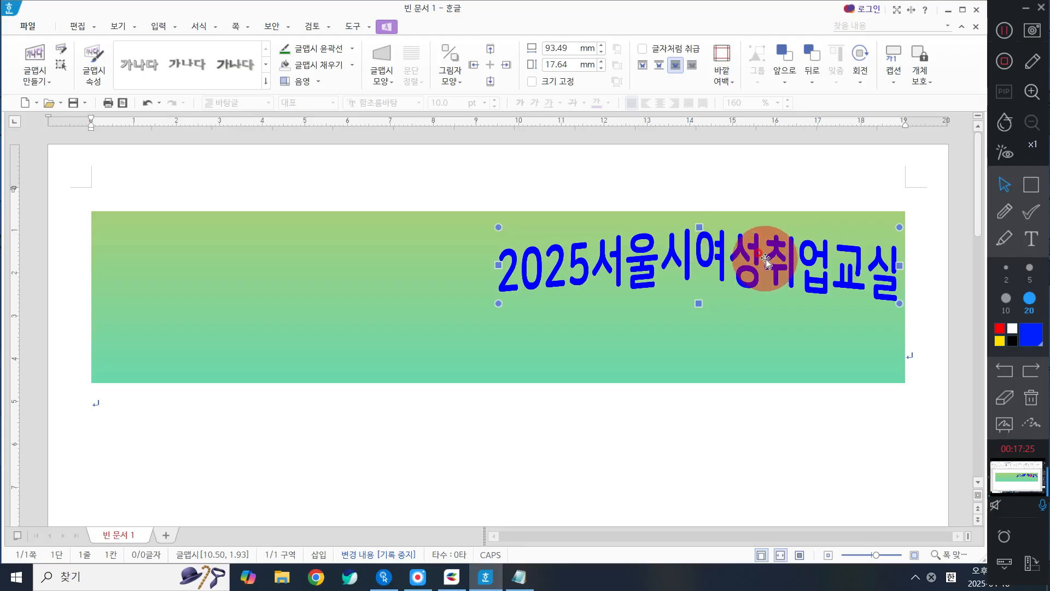
mouse_move(766, 260)
mouse_down()
mouse_move(662, 368)
mouse_move(627, 465)
mouse_move(773, 277)
mouse_move(752, 219)
mouse_move(769, 256)
mouse_up()
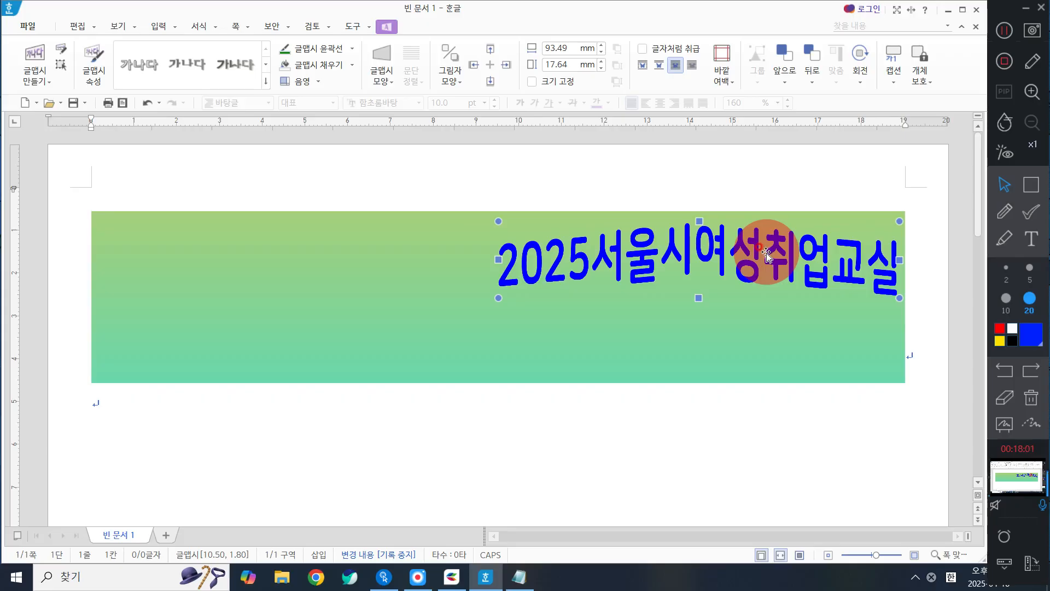
Step: Set the 글맵시 title's width to 67 mm and height to 11 mm in its object properties
double_click(758, 268)
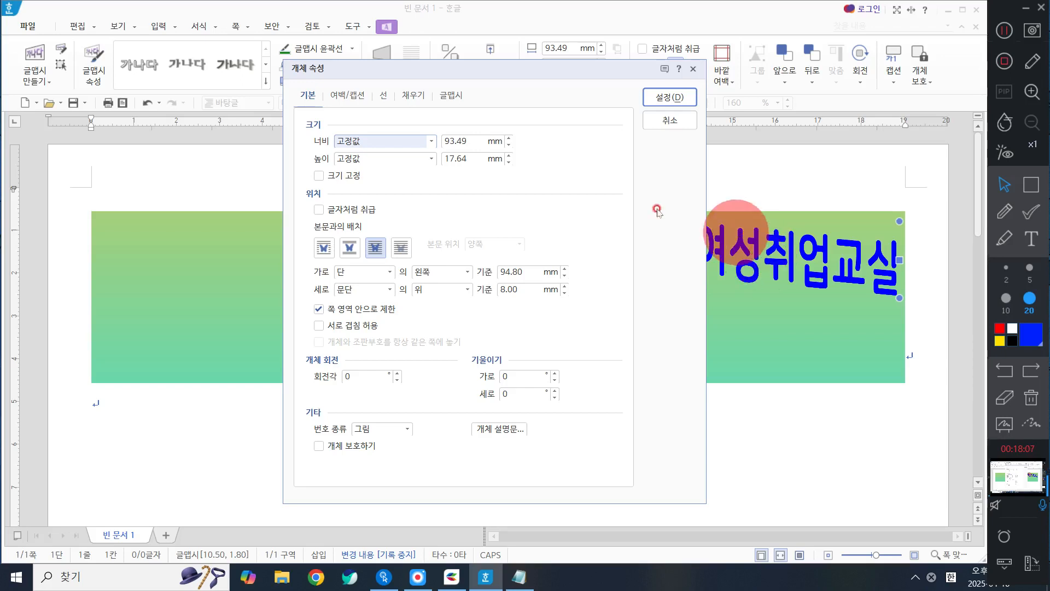
click(474, 142)
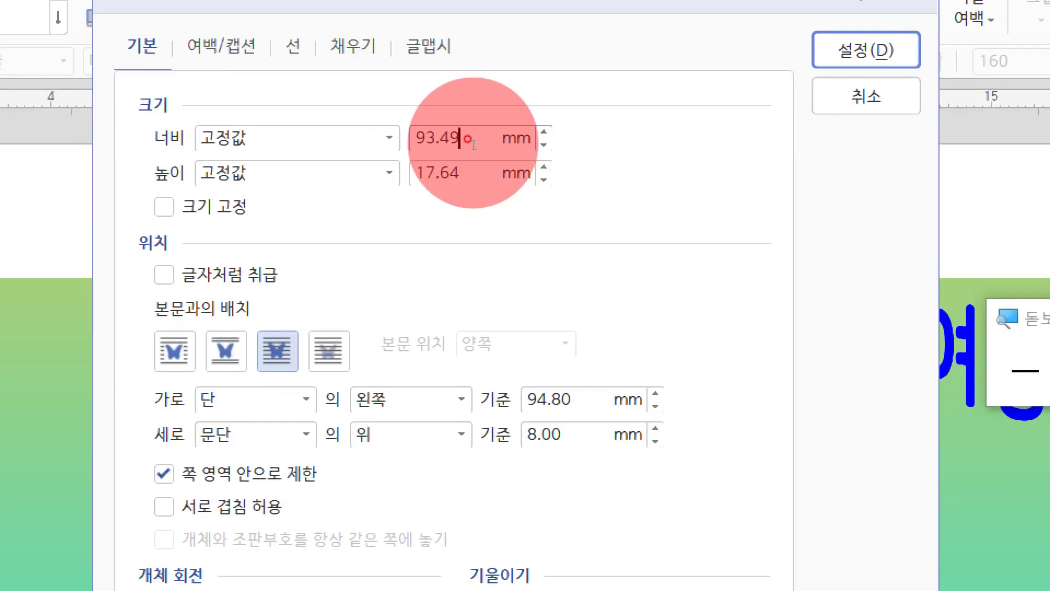
double_click(474, 144)
text(67)
click(479, 170)
double_click(478, 170)
text(11)
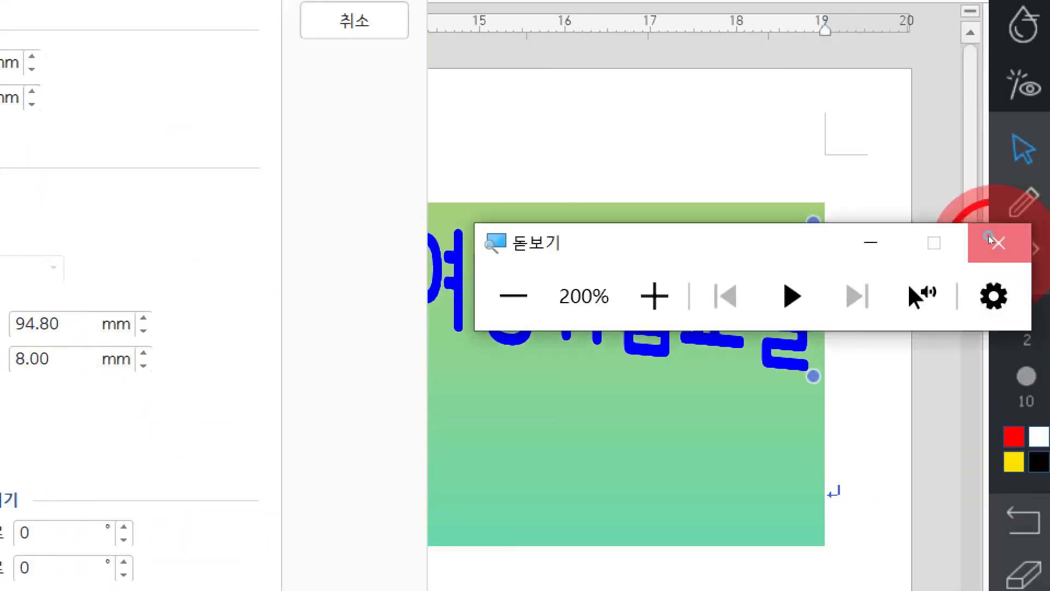
click(996, 239)
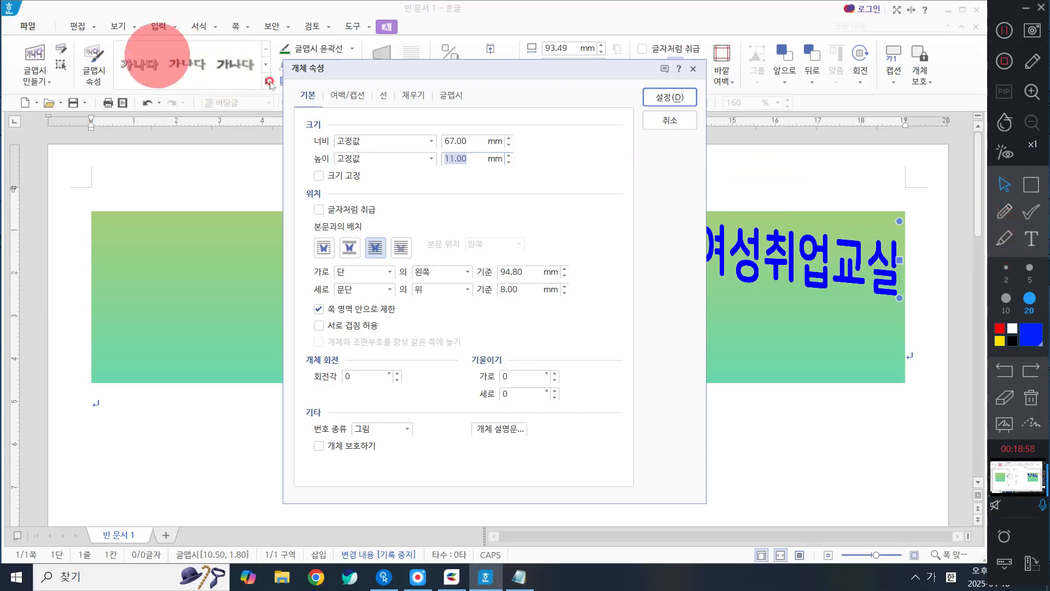
Step: Set the title's fill face colour (면 색) to white
click(416, 97)
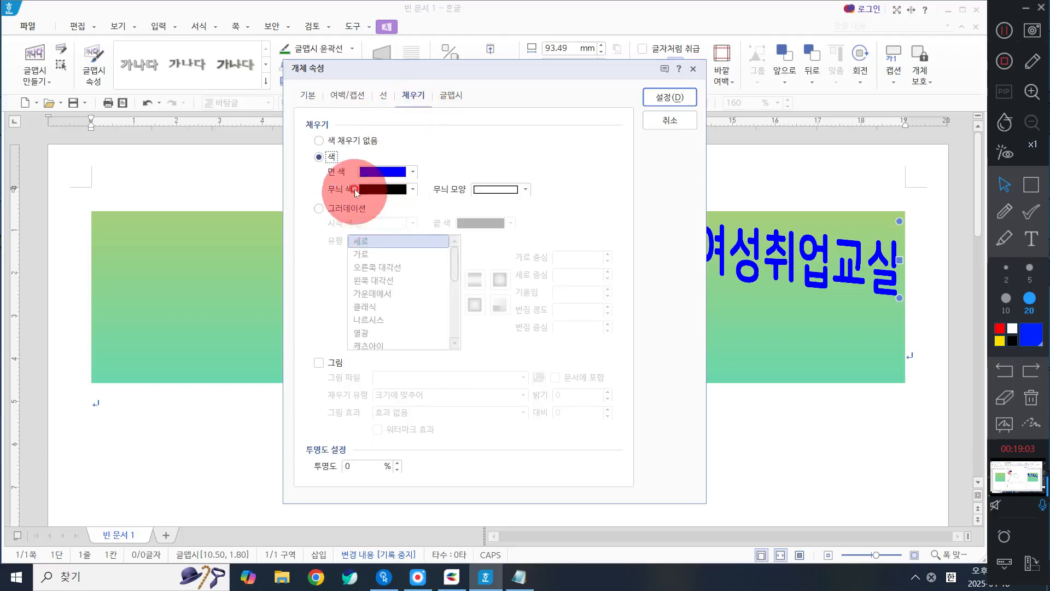
click(380, 172)
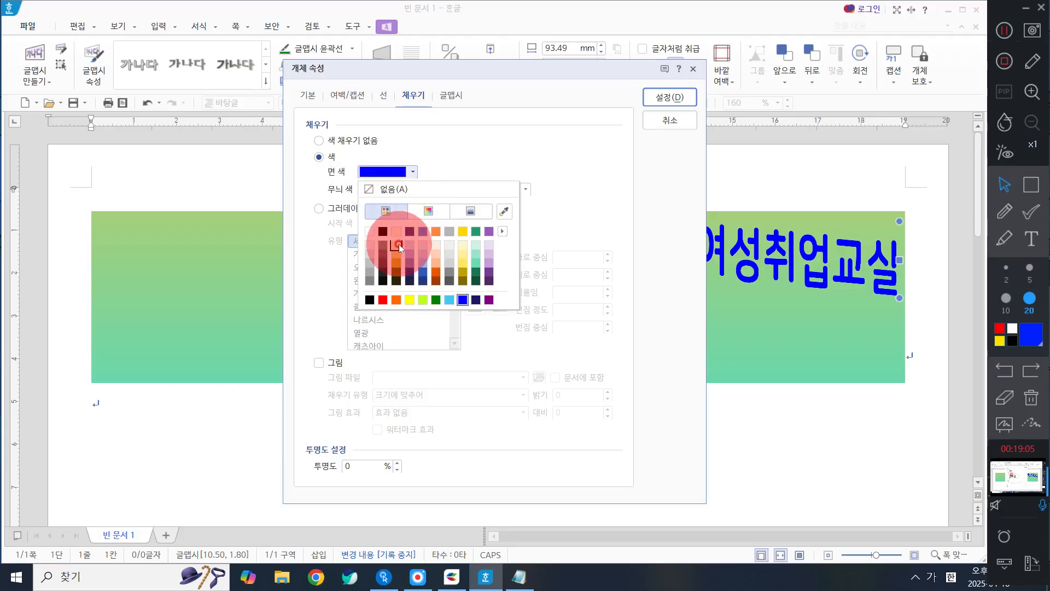
click(370, 230)
click(377, 174)
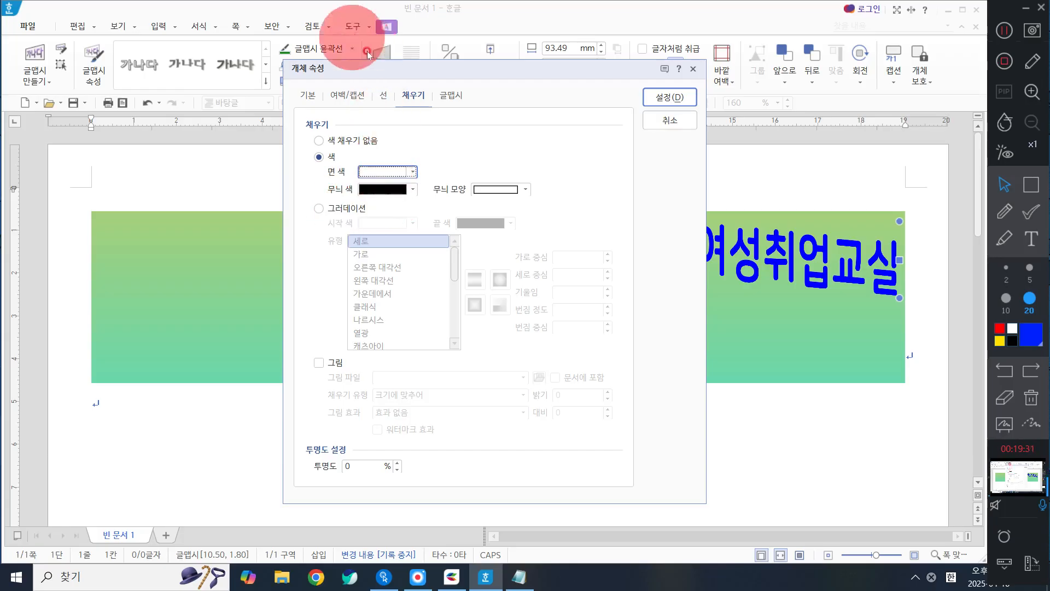
Step: Give the 글맵시 title a discontinuous (비연속) shadow in dark grey
click(448, 94)
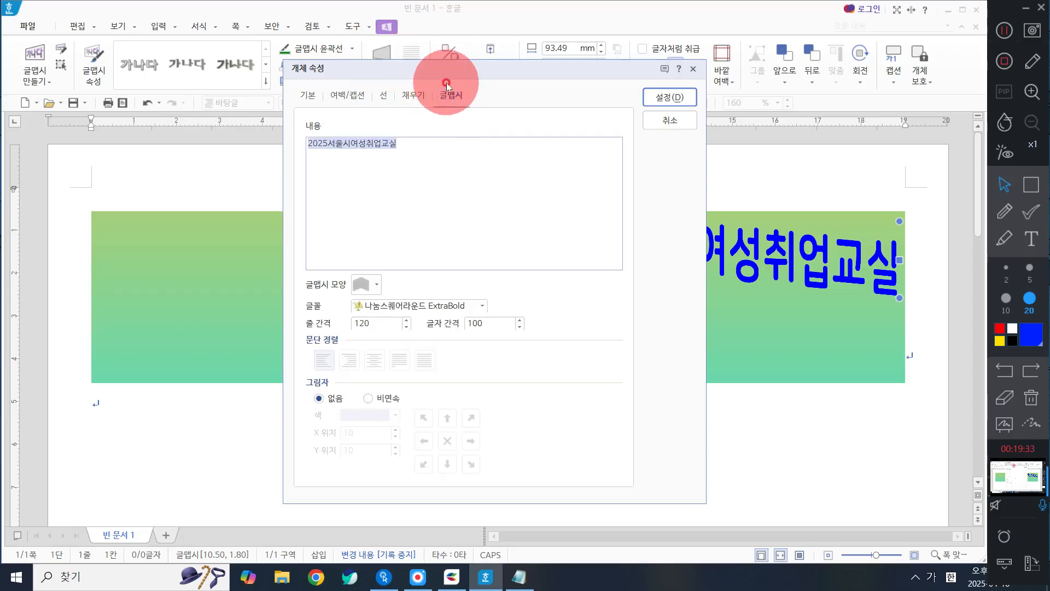
click(367, 399)
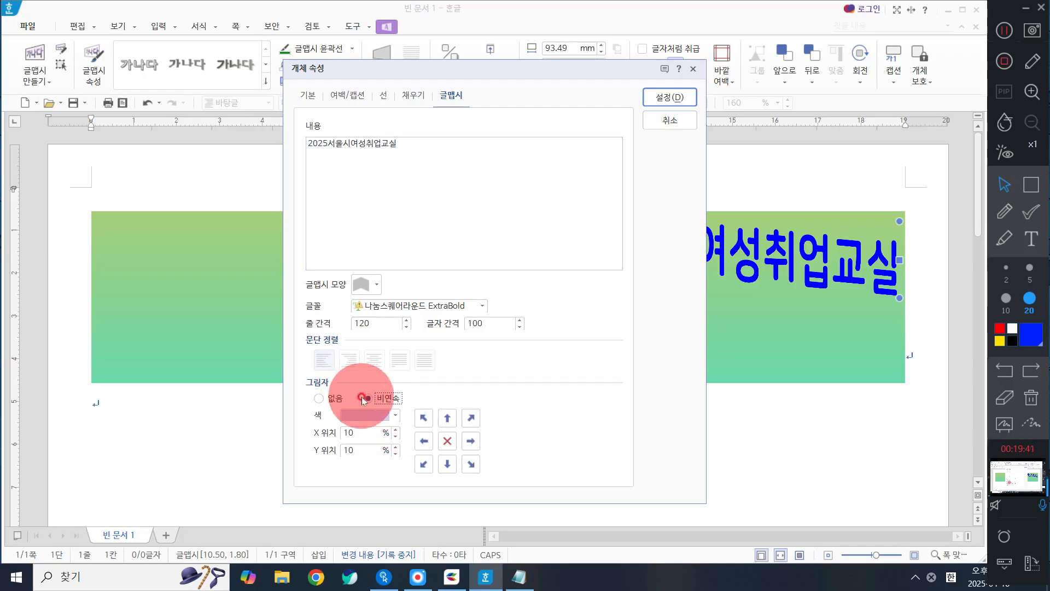
click(381, 417)
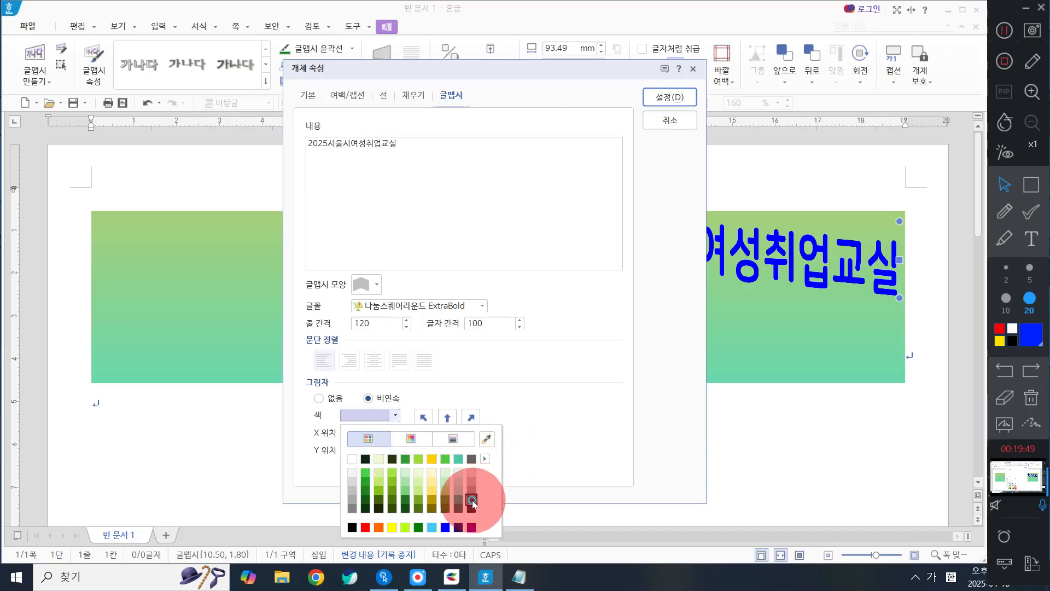
click(471, 500)
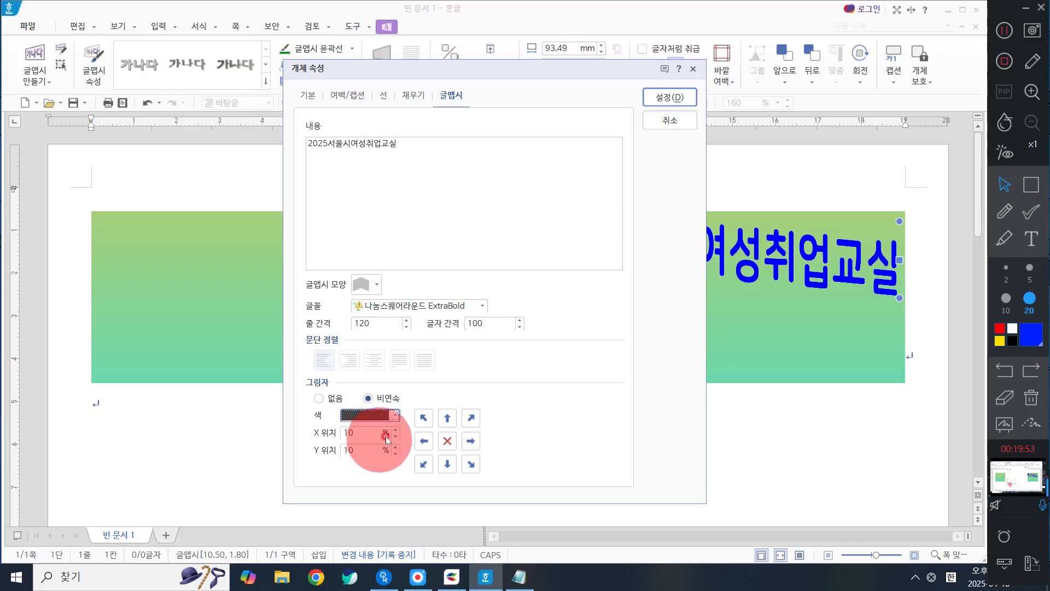
Step: Set the title's shadow offset to 1% for X 위치 and 2% for Y 위치
click(395, 437)
click(396, 438)
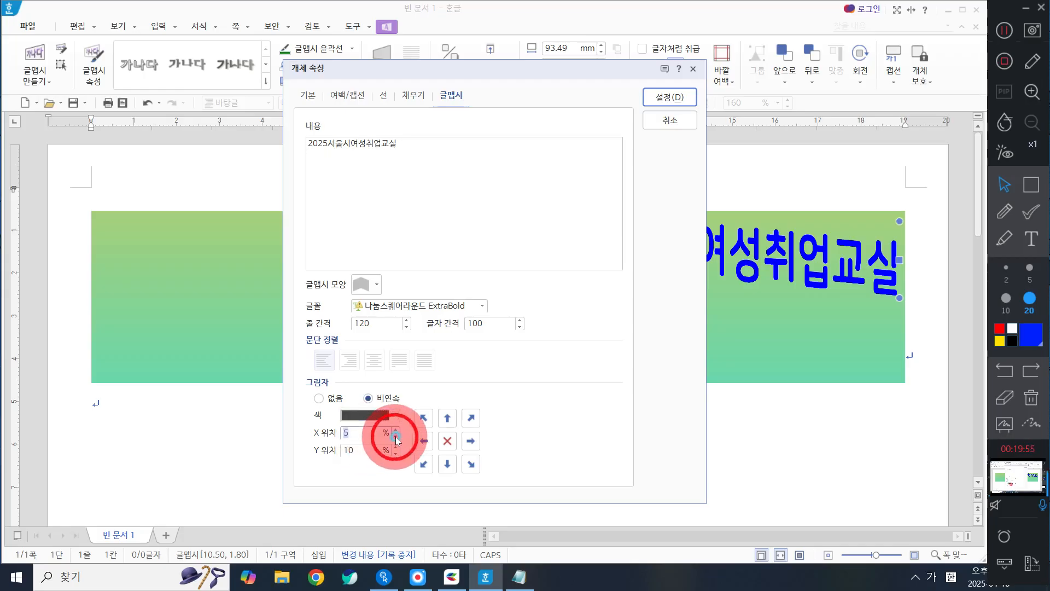
click(396, 437)
click(395, 437)
click(397, 437)
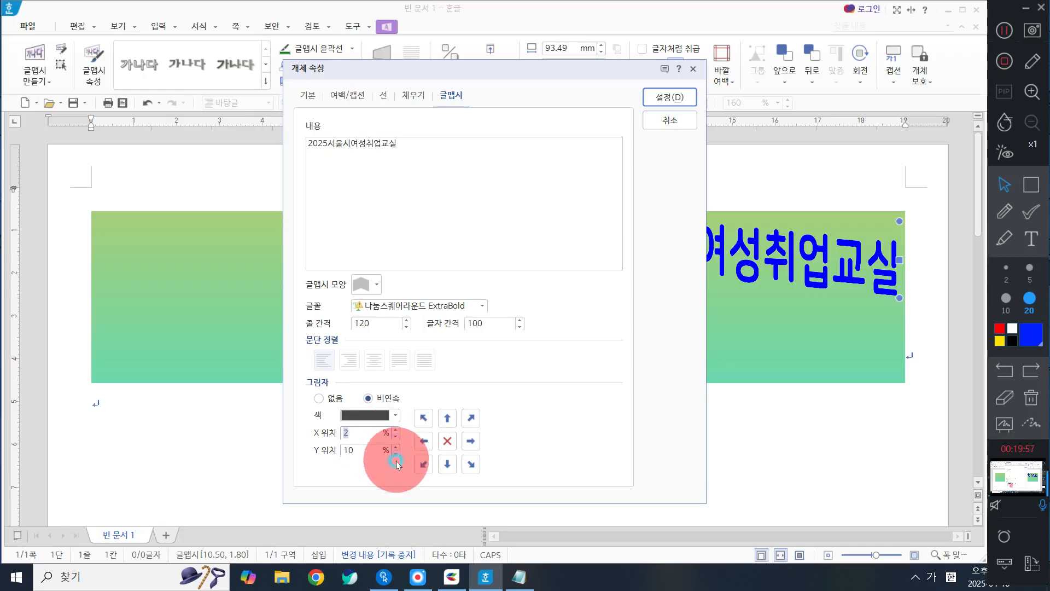
click(397, 438)
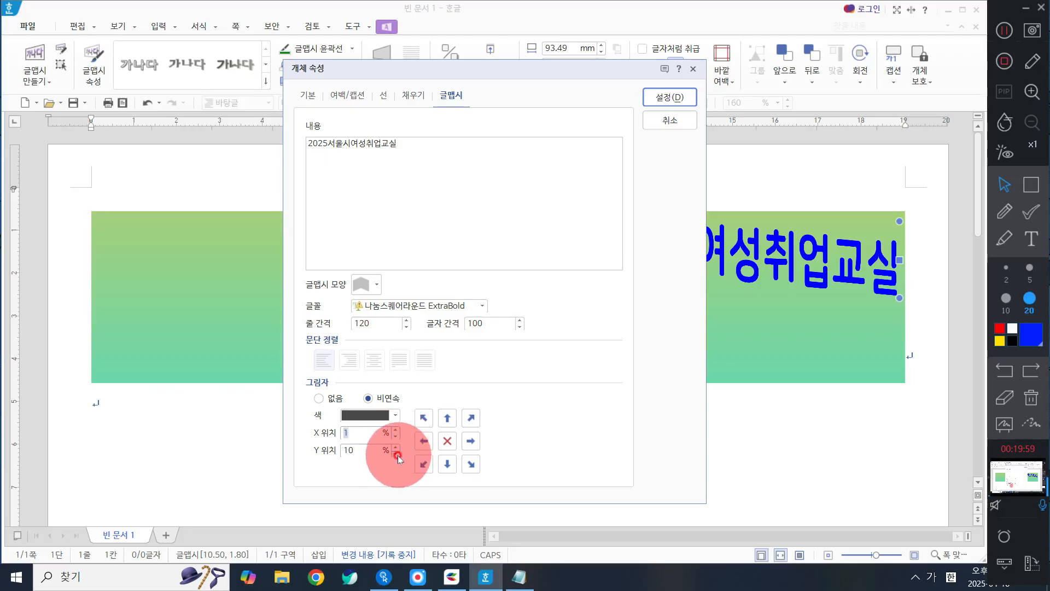
click(394, 453)
click(395, 453)
click(395, 453)
click(394, 453)
click(395, 454)
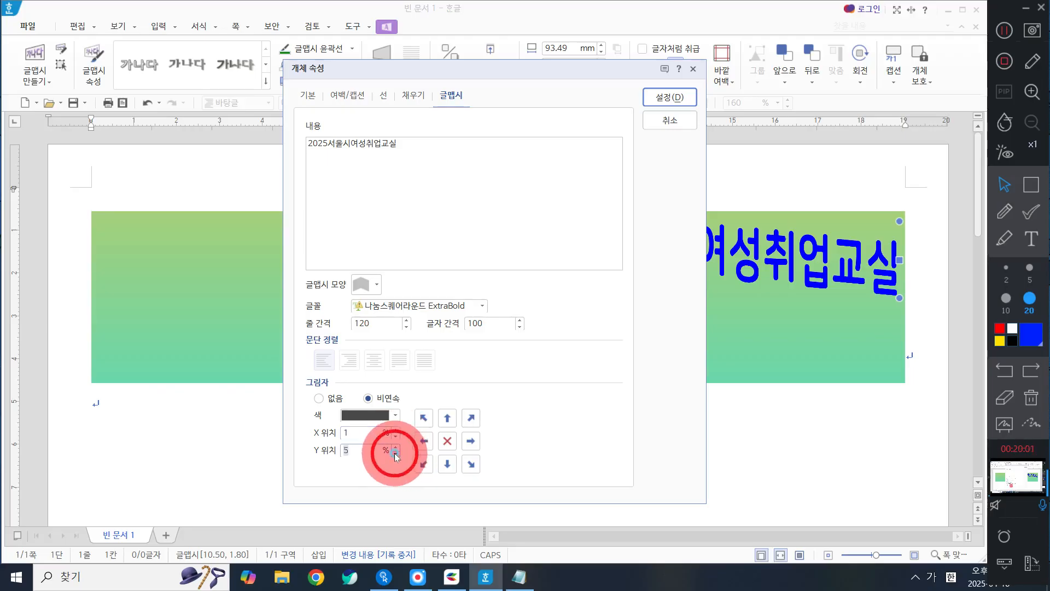
click(394, 453)
click(395, 454)
click(394, 453)
click(395, 453)
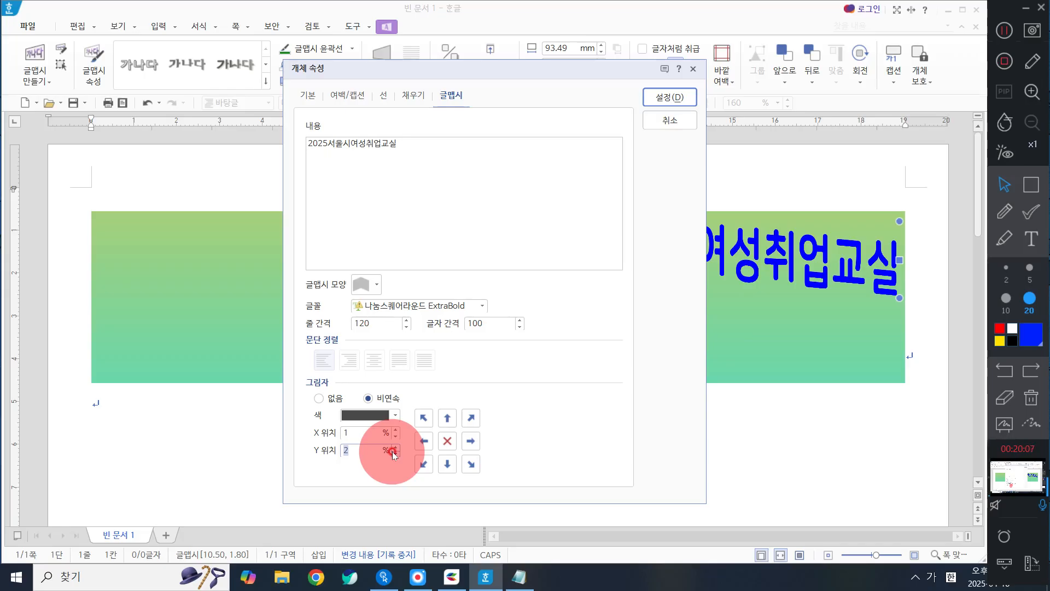
Step: Apply the title's object properties and move it to the gradient rectangle's upper-right corner, about 13.08 cm across and 1.71 cm down
click(299, 107)
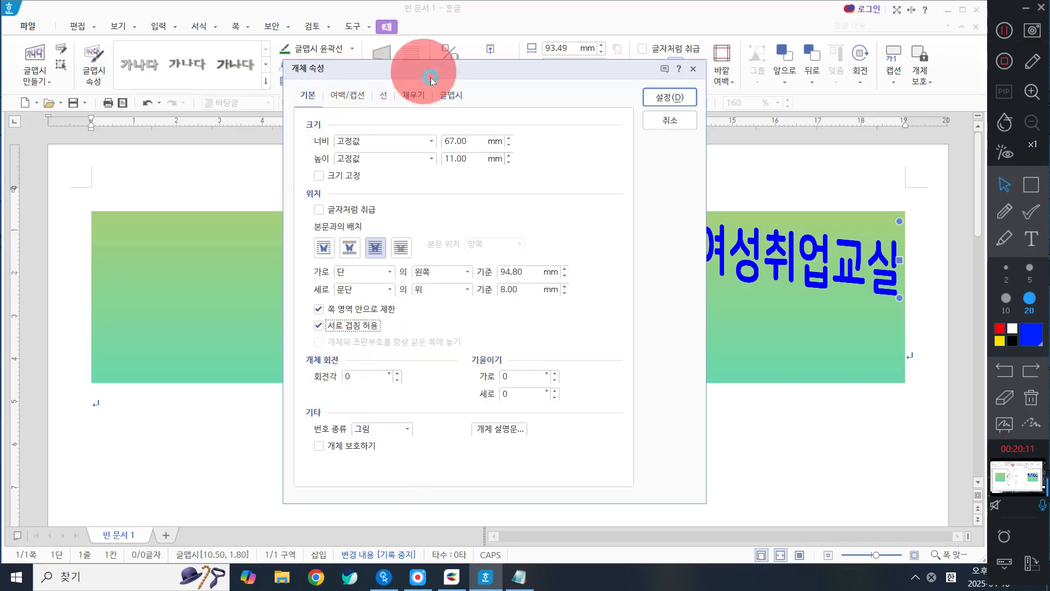
click(452, 95)
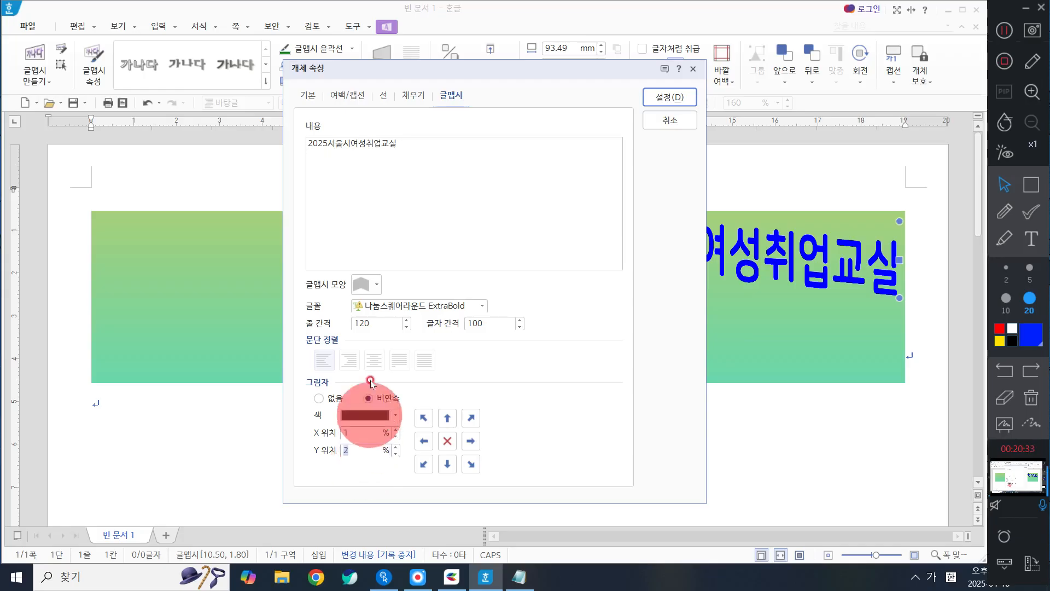
click(670, 96)
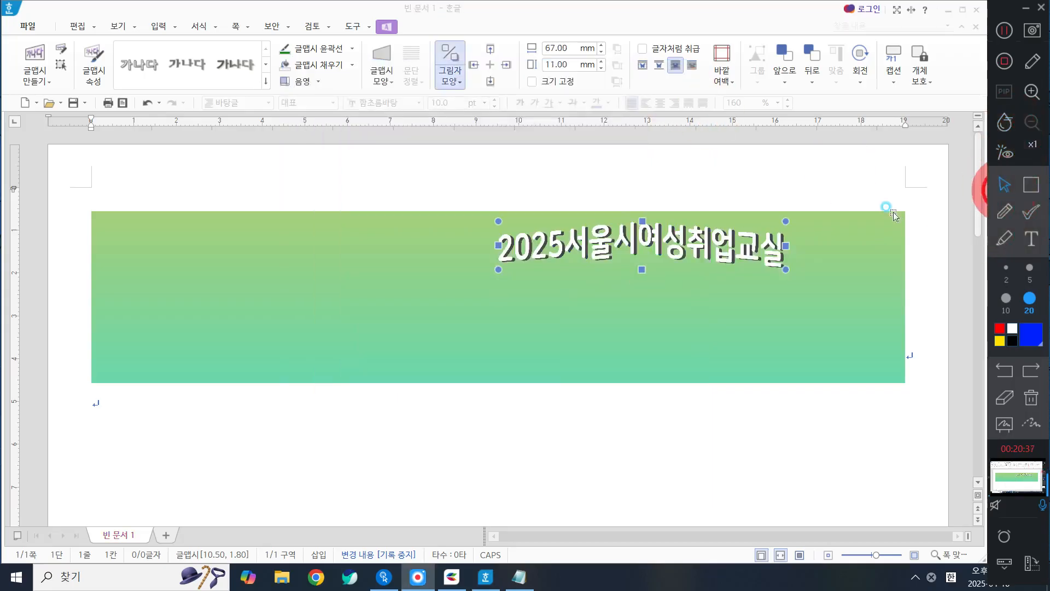
drag(731, 241, 841, 241)
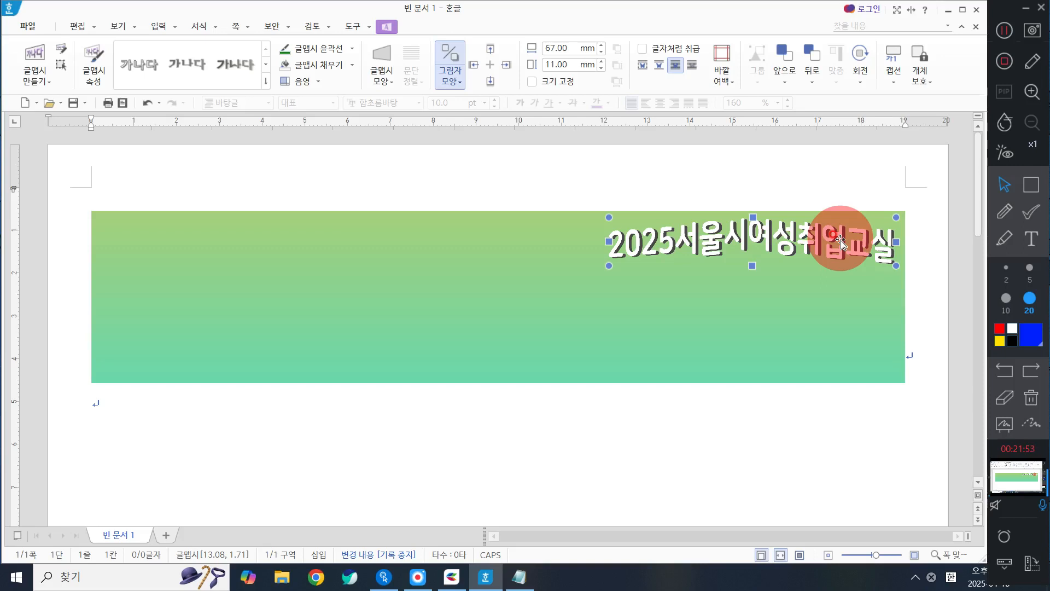
click(487, 306)
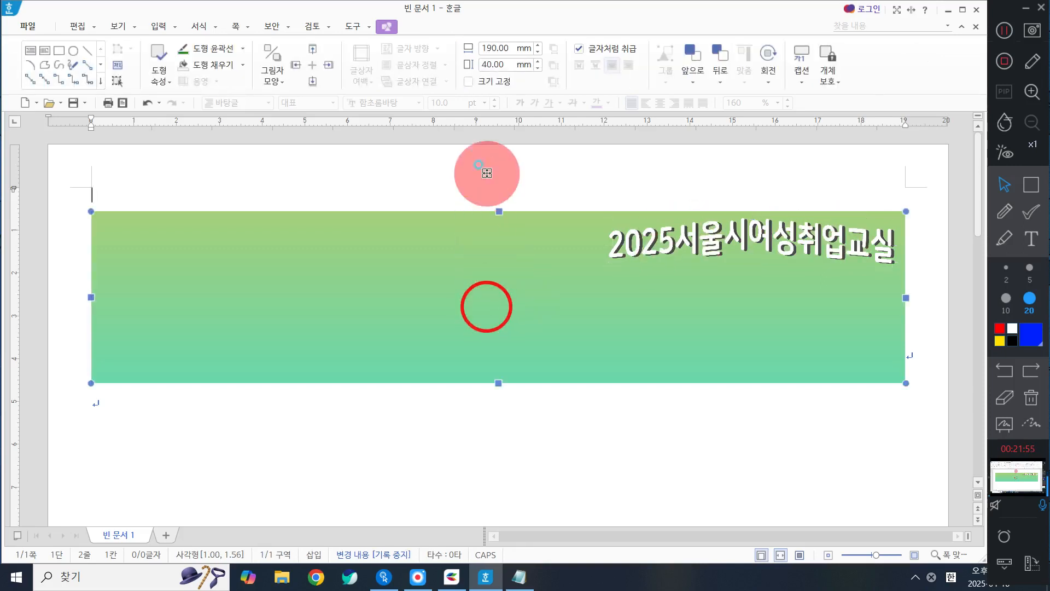
drag(905, 297, 895, 297)
key(ctrl+z)
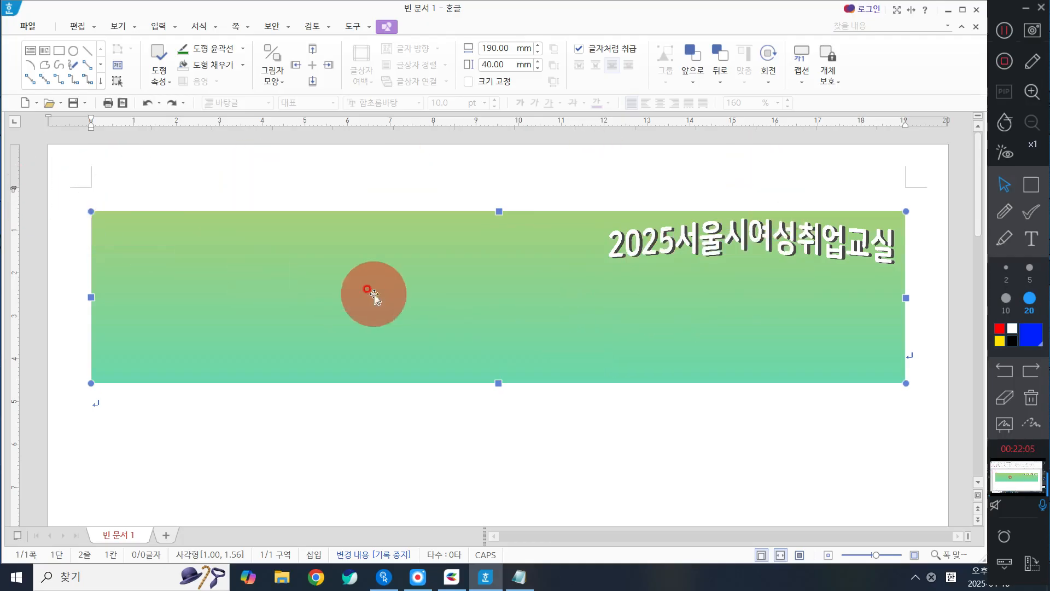
Step: Set the gradient rectangle's width to 189 mm in its object properties
click(337, 286)
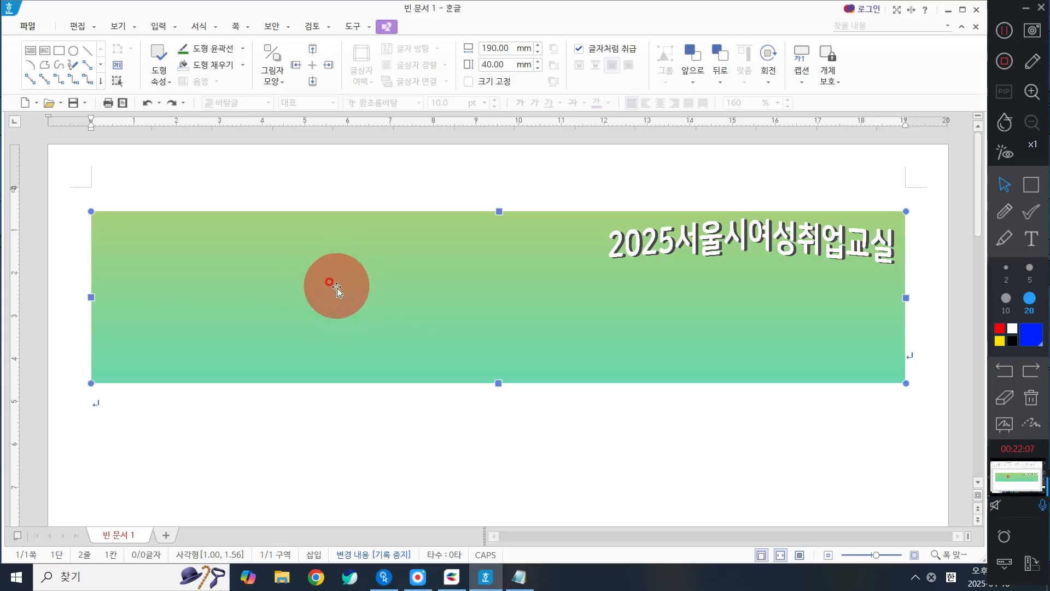
double_click(336, 286)
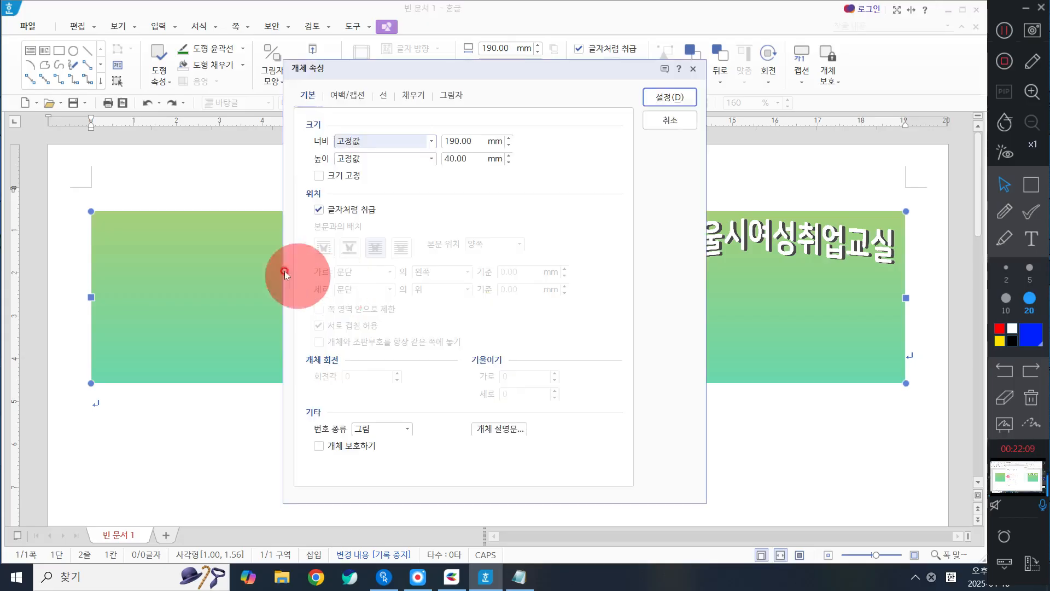
double_click(465, 141)
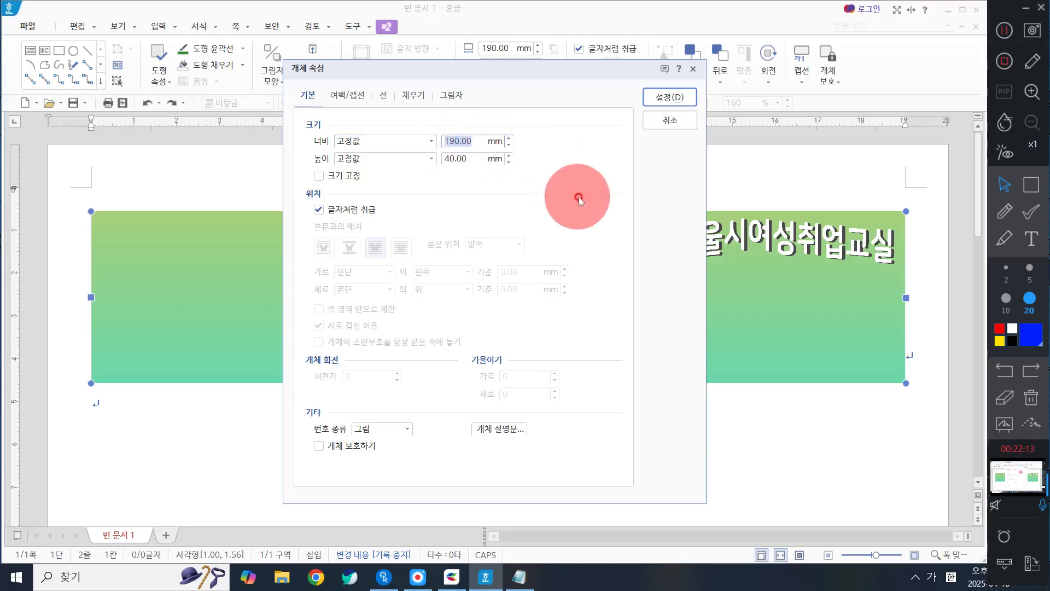
text(189)
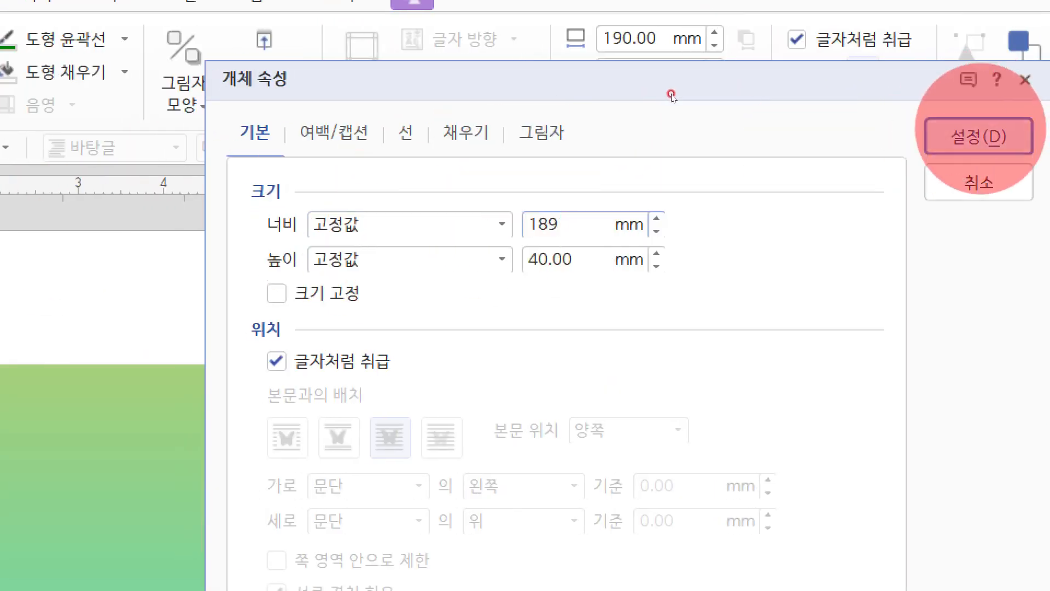
click(979, 132)
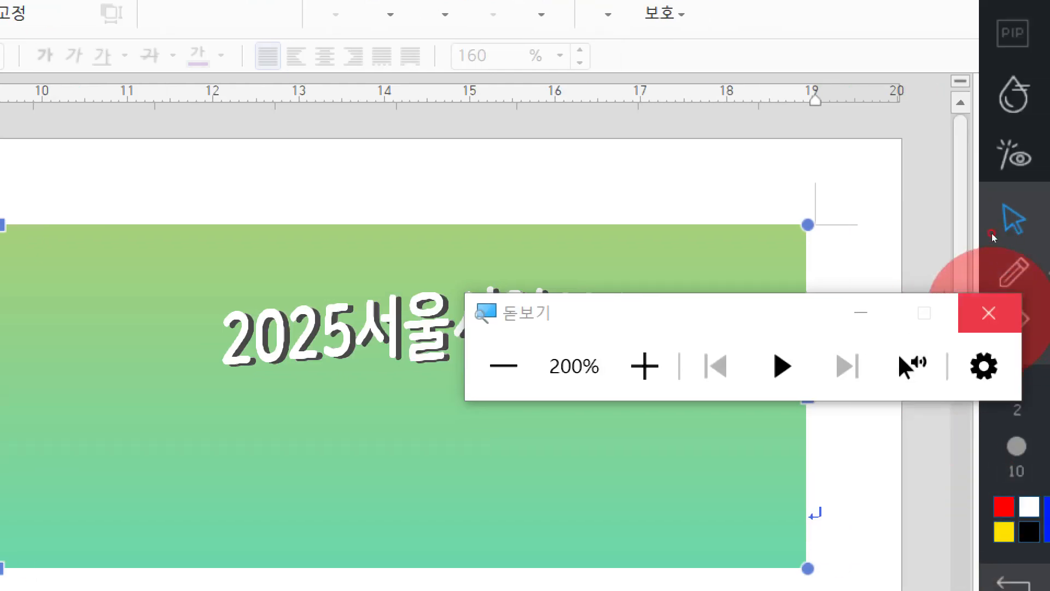
click(989, 314)
double_click(525, 211)
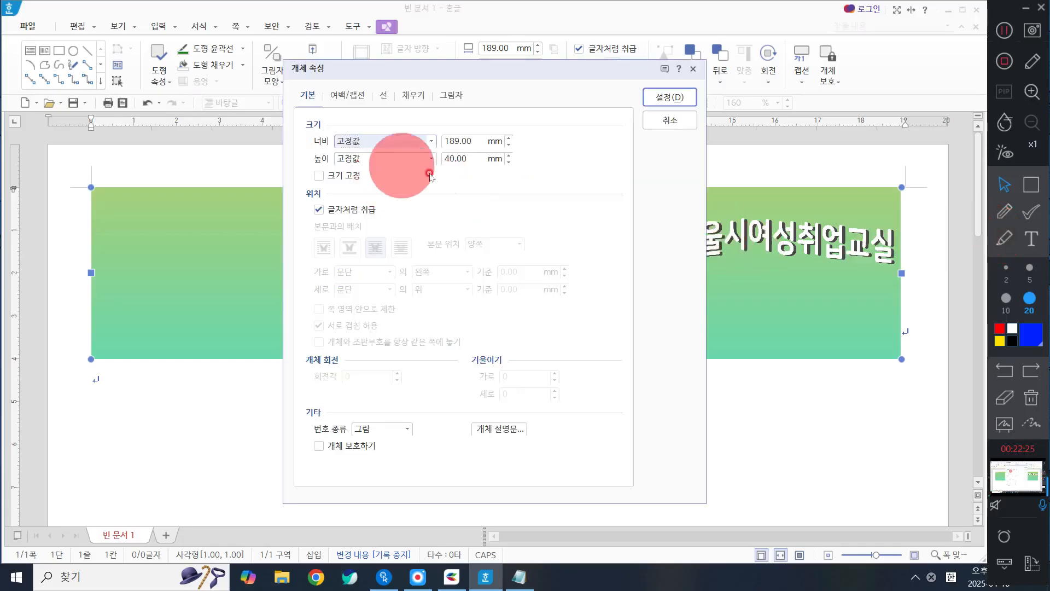
click(668, 97)
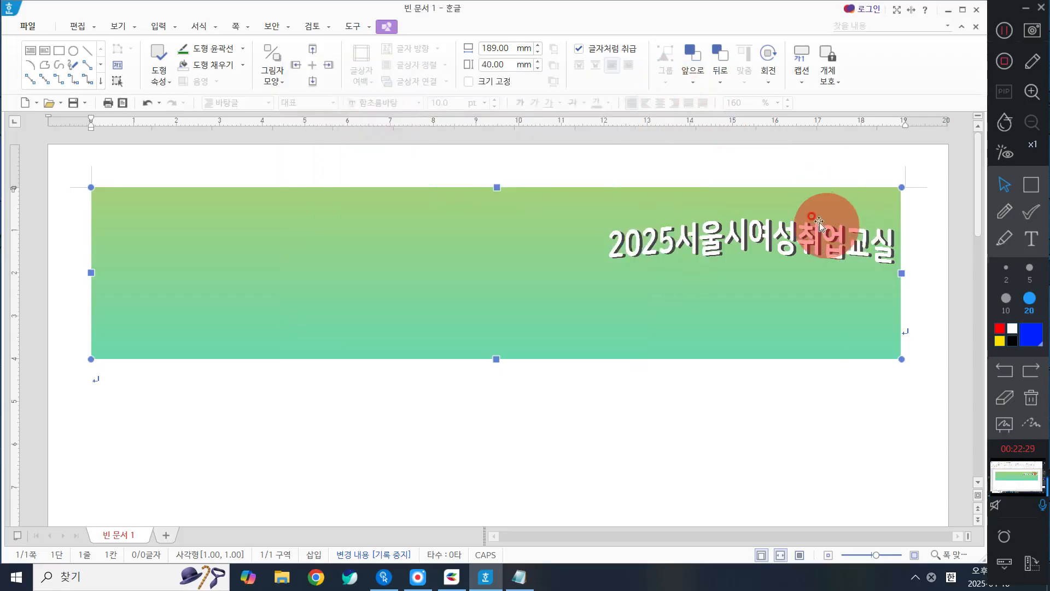
Step: Move the 글맵시 title up slightly on the gradient rectangle
click(819, 229)
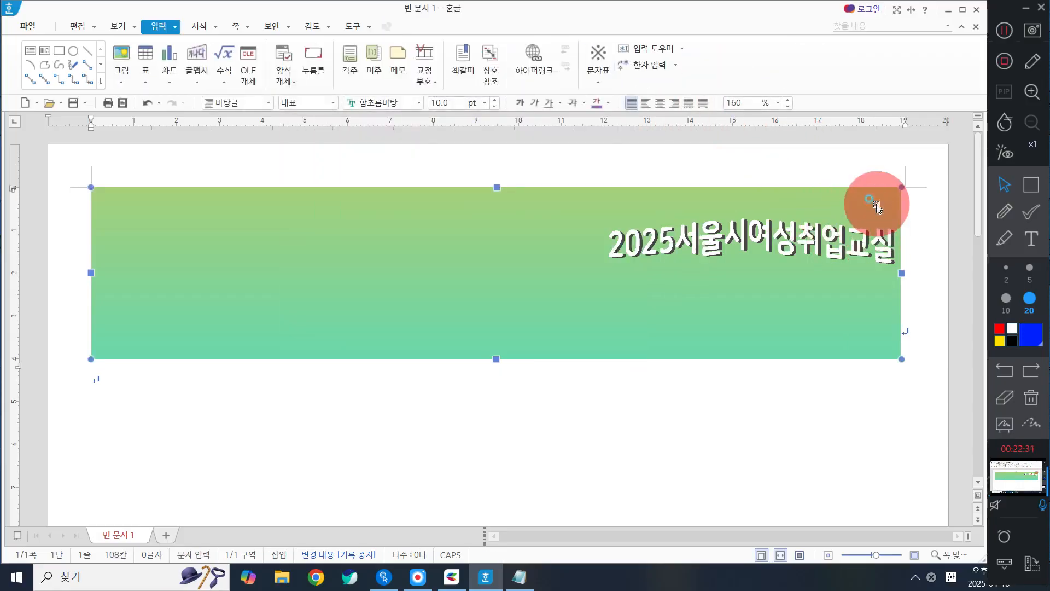
click(849, 241)
mouse_move(849, 242)
mouse_down()
mouse_move(854, 224)
mouse_move(854, 235)
mouse_up()
Step: Centre-align the rectangle's paragraph and raise the title to about 13.08 cm across and 1.20 cm down
click(933, 313)
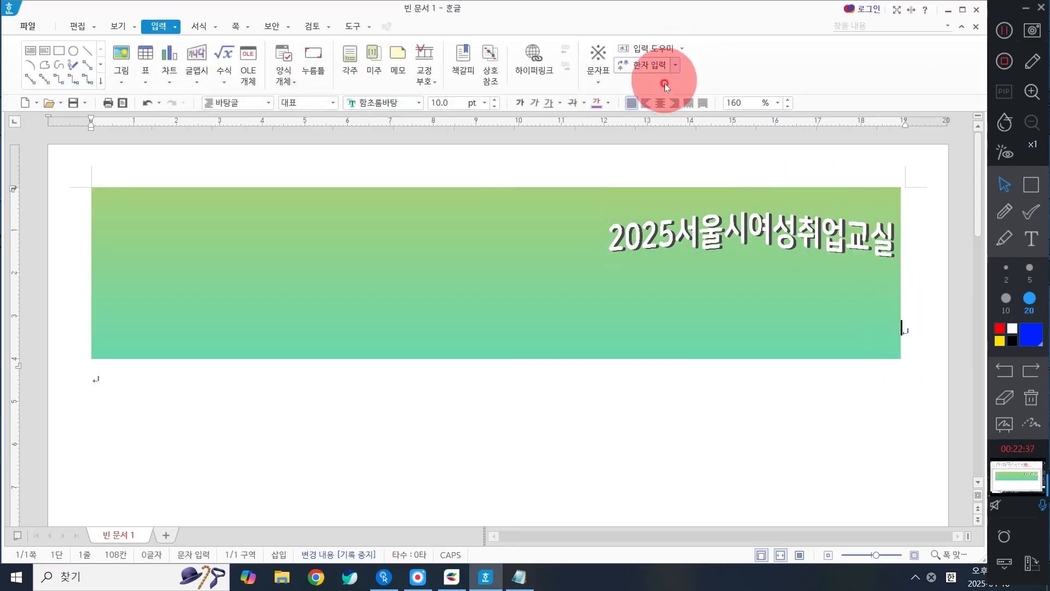
click(660, 104)
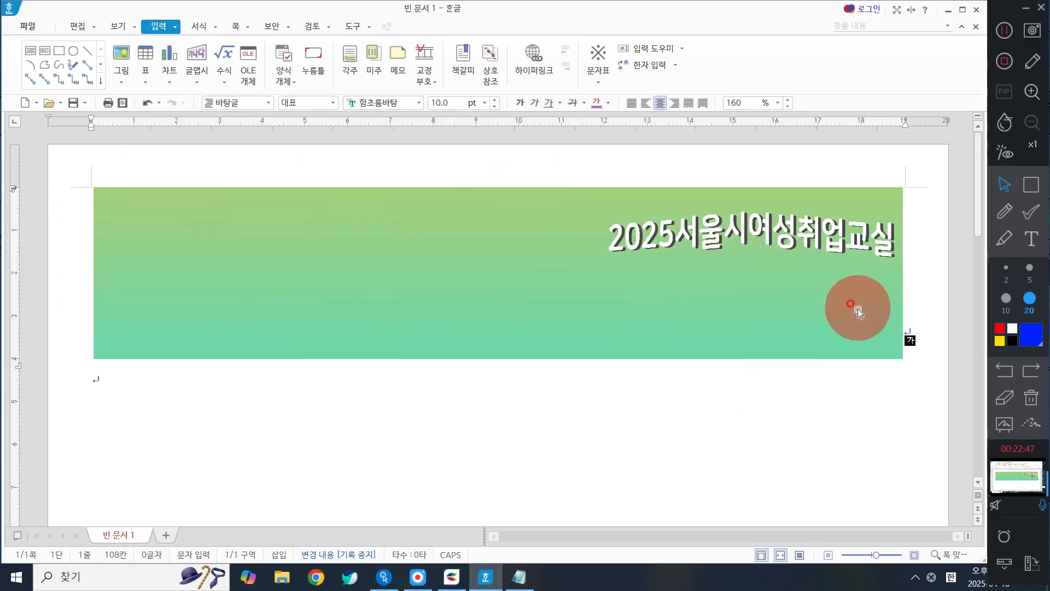
drag(853, 239, 854, 224)
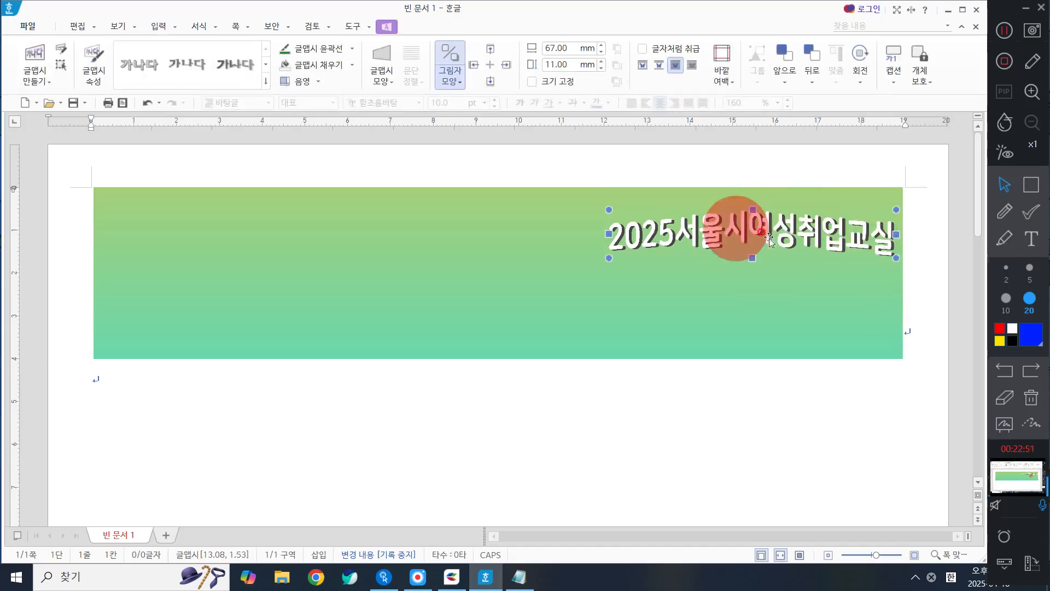
drag(752, 210, 748, 209)
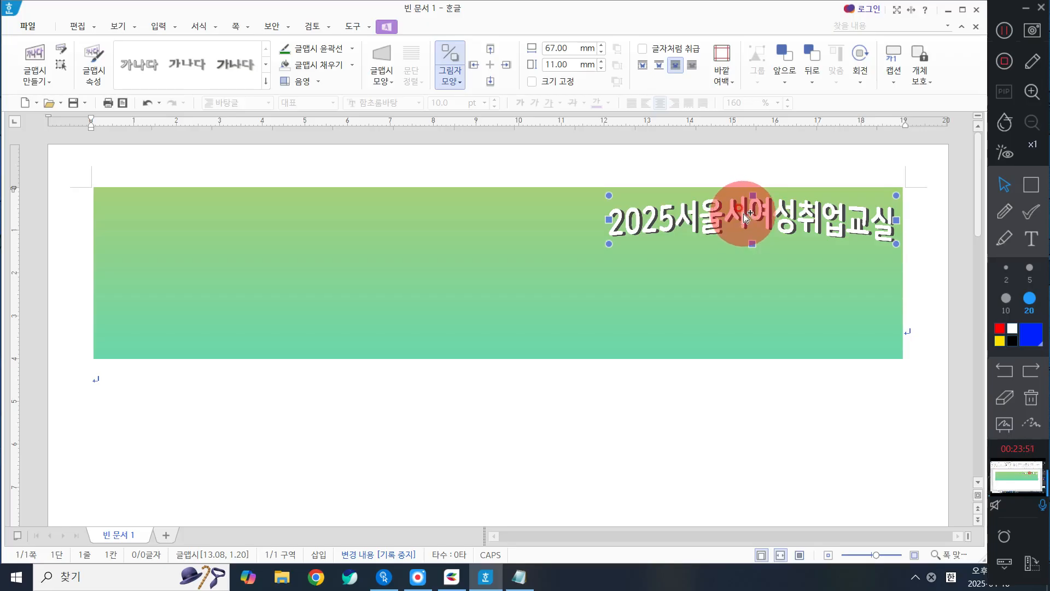
drag(743, 217, 738, 280)
key(ctrl+z)
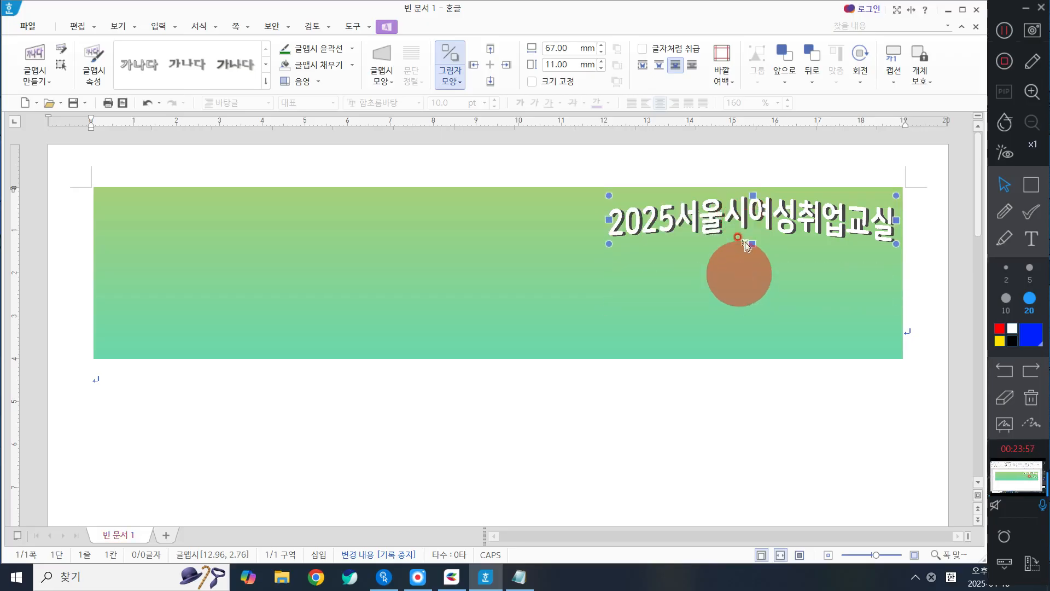
mouse_move(731, 210)
mouse_down()
mouse_move(731, 278)
mouse_move(745, 216)
mouse_up()
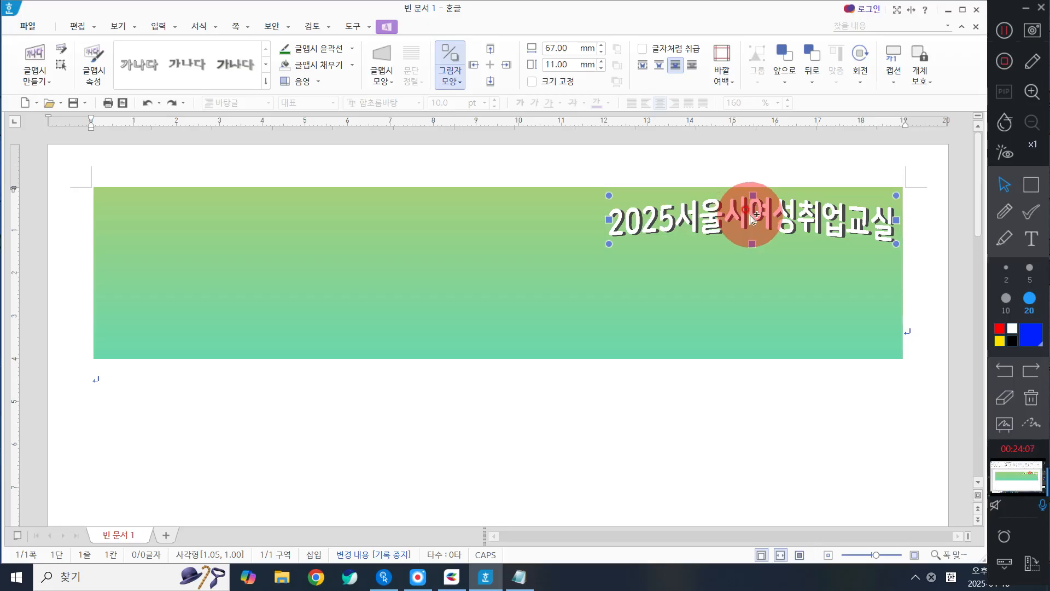
Step: Duplicate the title straight below, about 13.08 cm across and 2.45 cm down, and set the copy's face colour (면 색) to dark green
drag(753, 219, 746, 270)
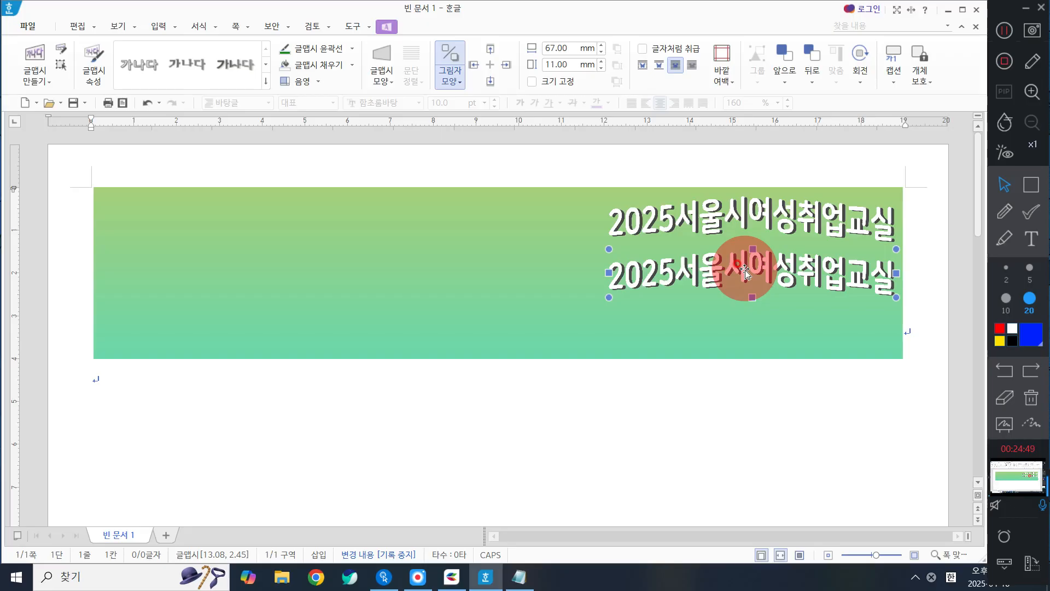
double_click(745, 272)
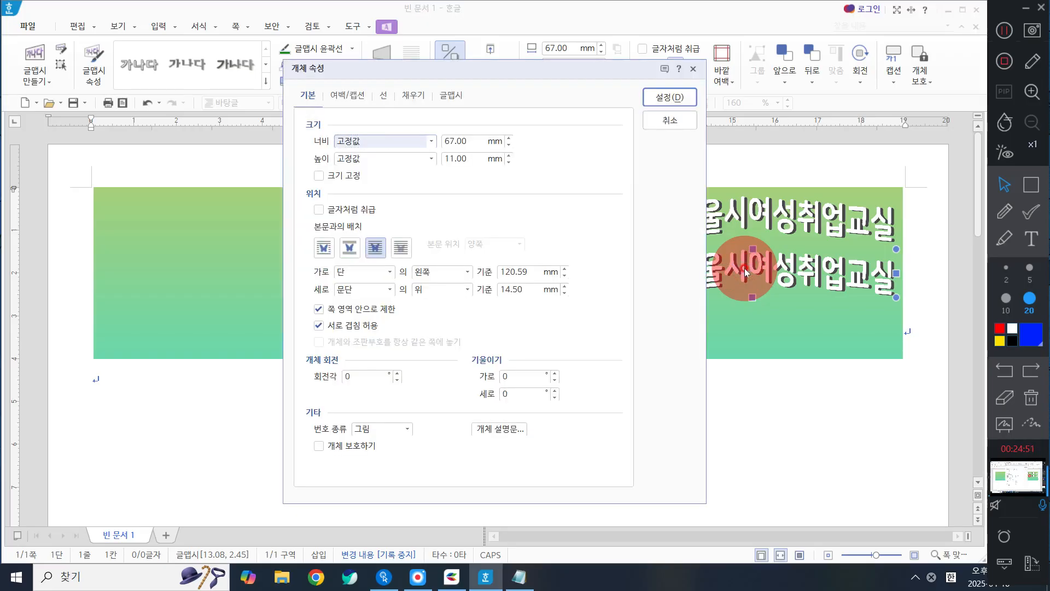
click(423, 100)
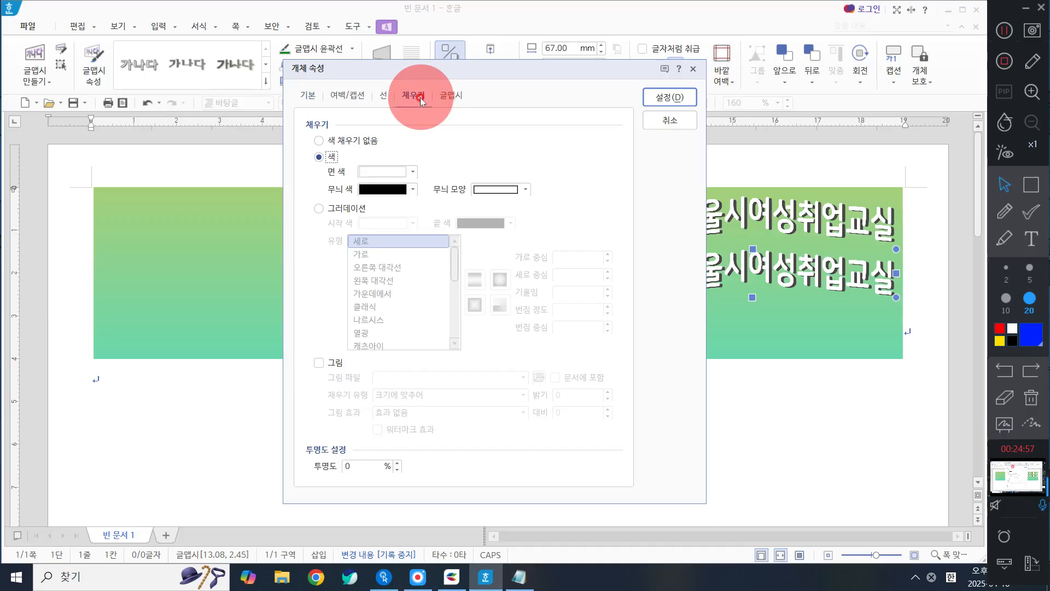
click(383, 170)
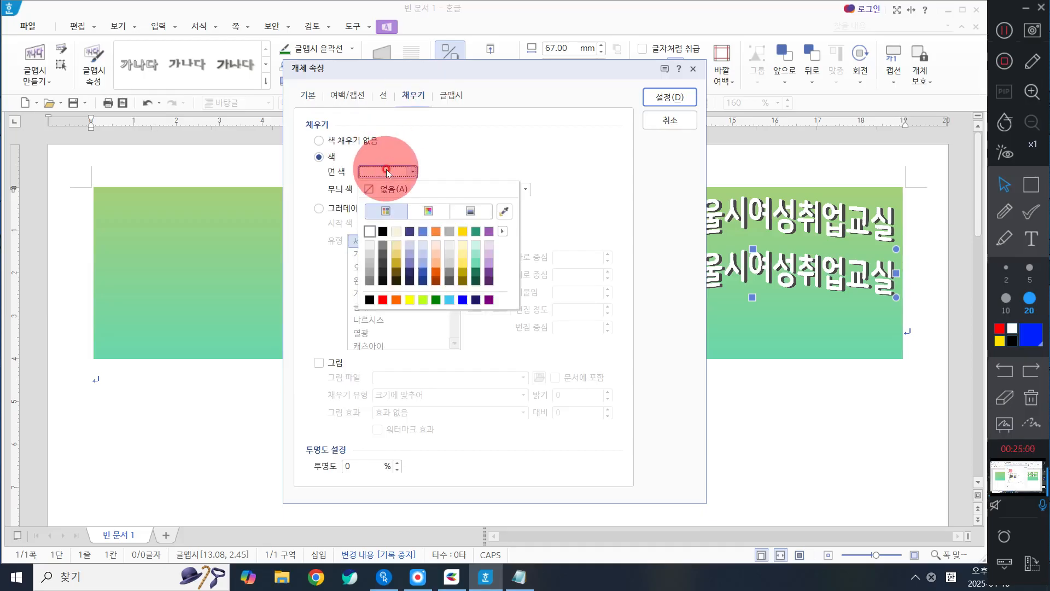
click(436, 231)
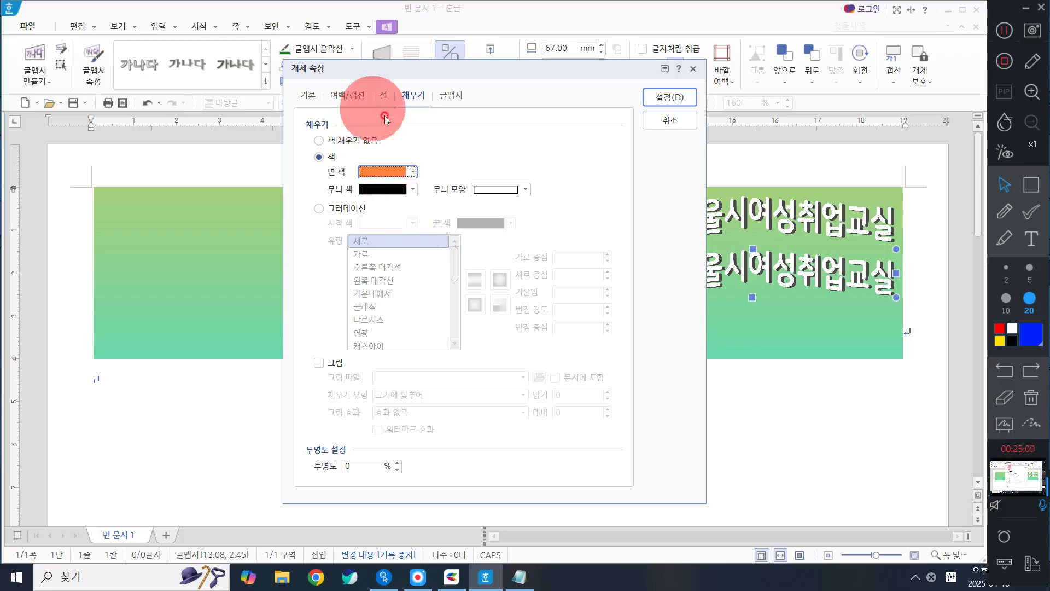
click(385, 172)
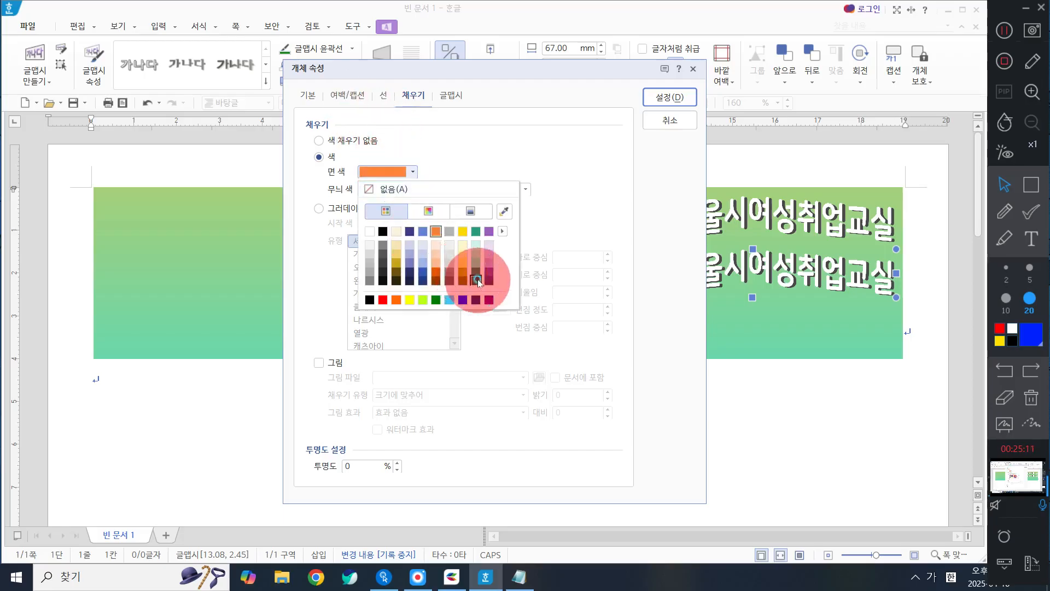
click(476, 280)
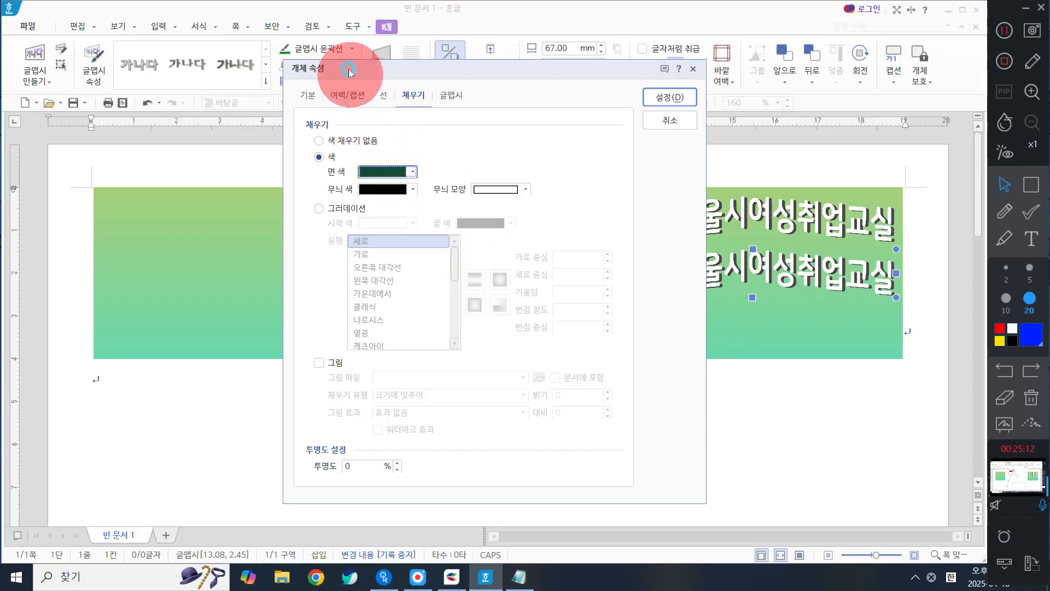
Step: Set the copied title's outline colour to white
click(385, 96)
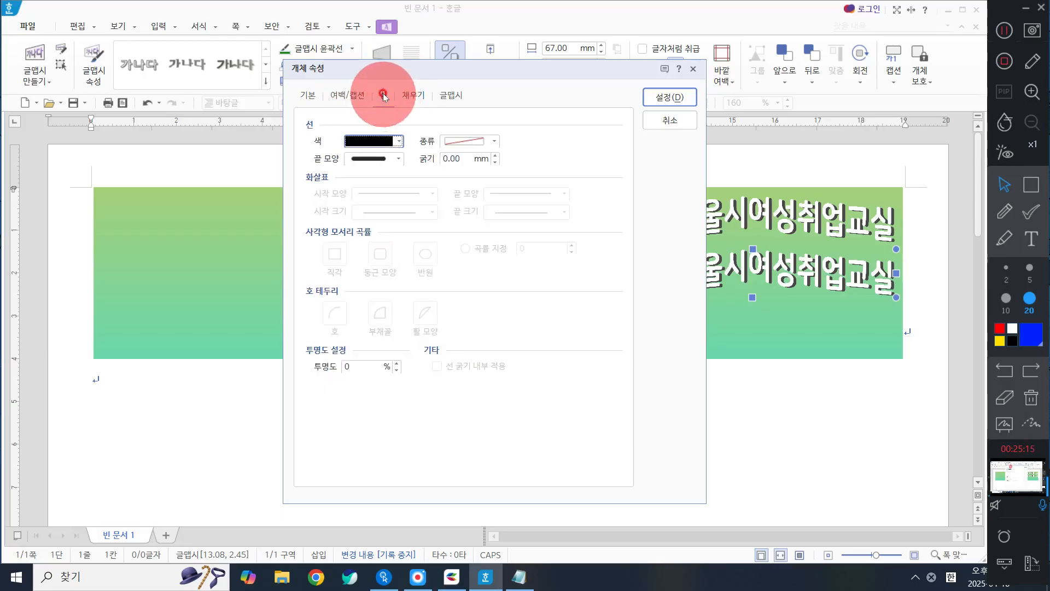
click(364, 142)
click(358, 170)
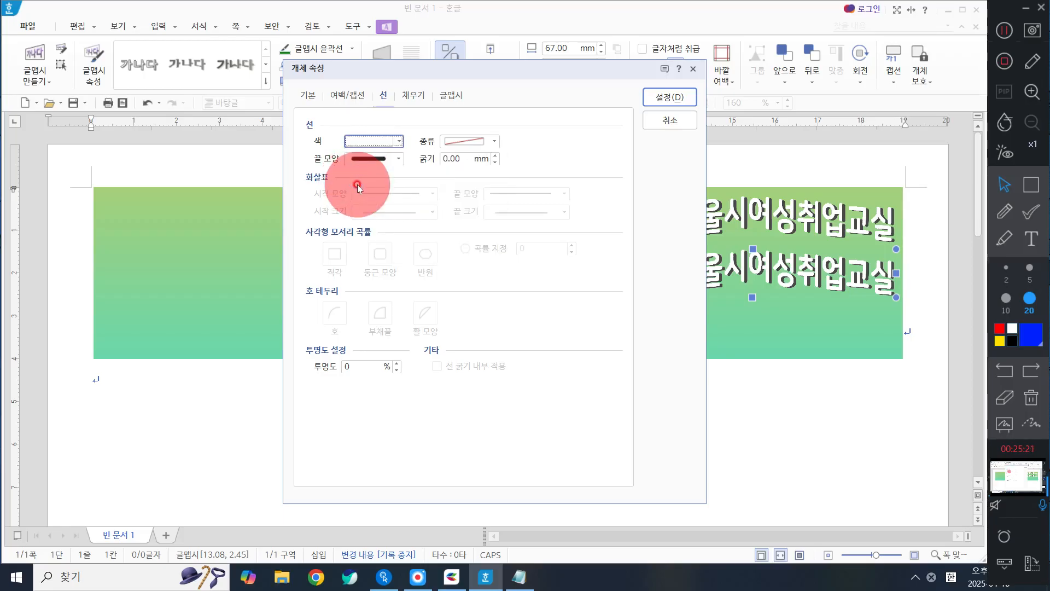
Step: Give the copied title's outline the solid (실선) line type and a thickness of 0.3 mm
click(480, 141)
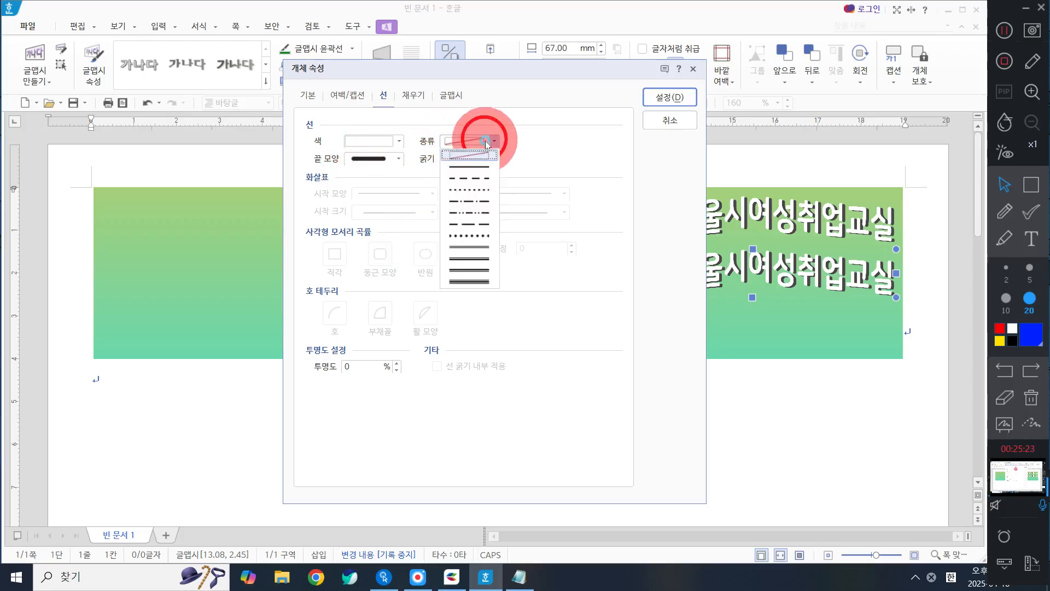
click(481, 168)
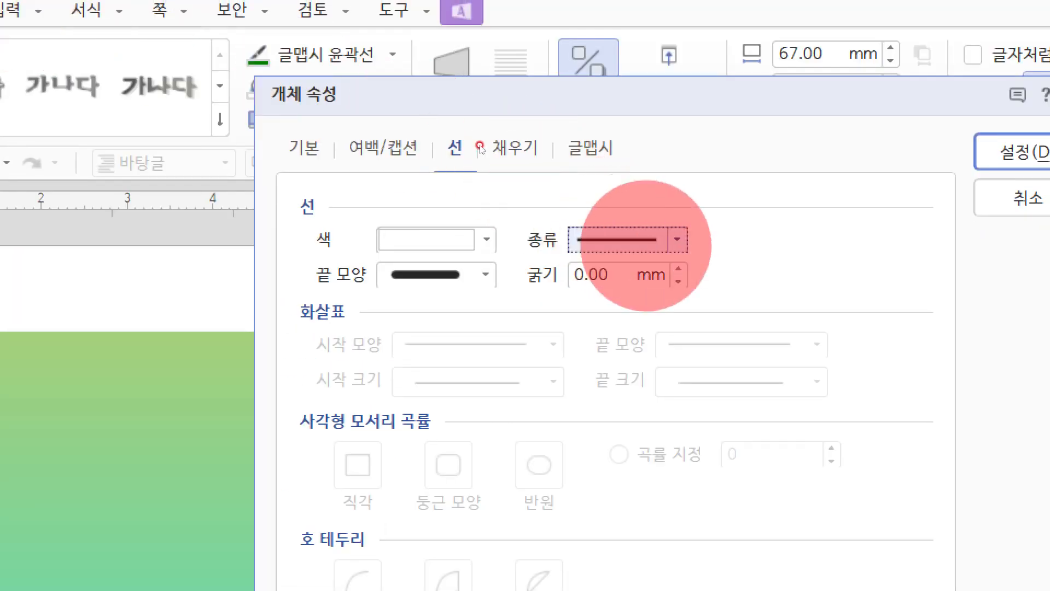
click(647, 246)
click(658, 286)
click(632, 244)
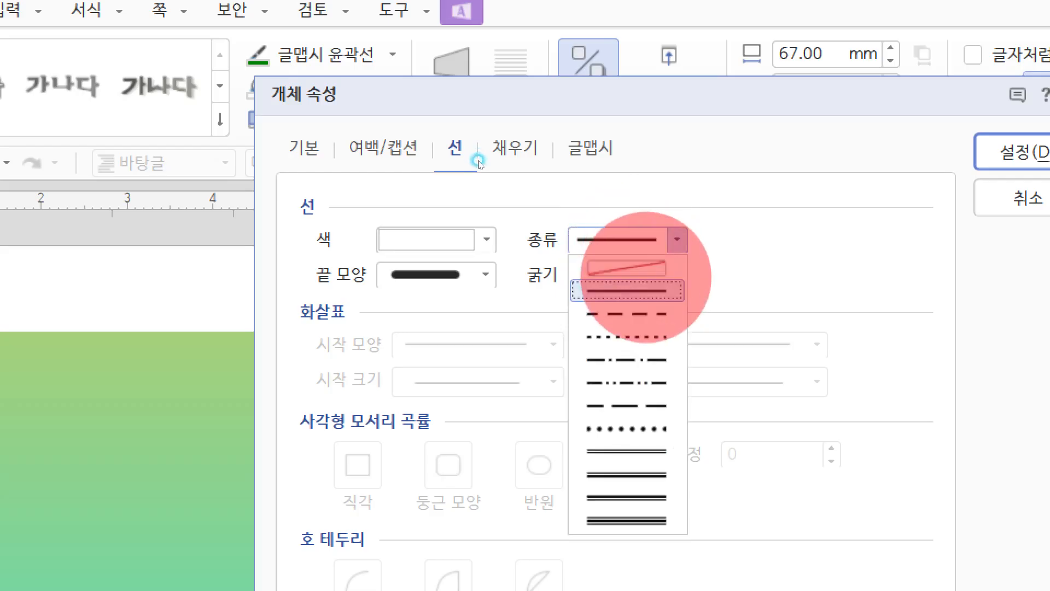
click(626, 268)
click(612, 238)
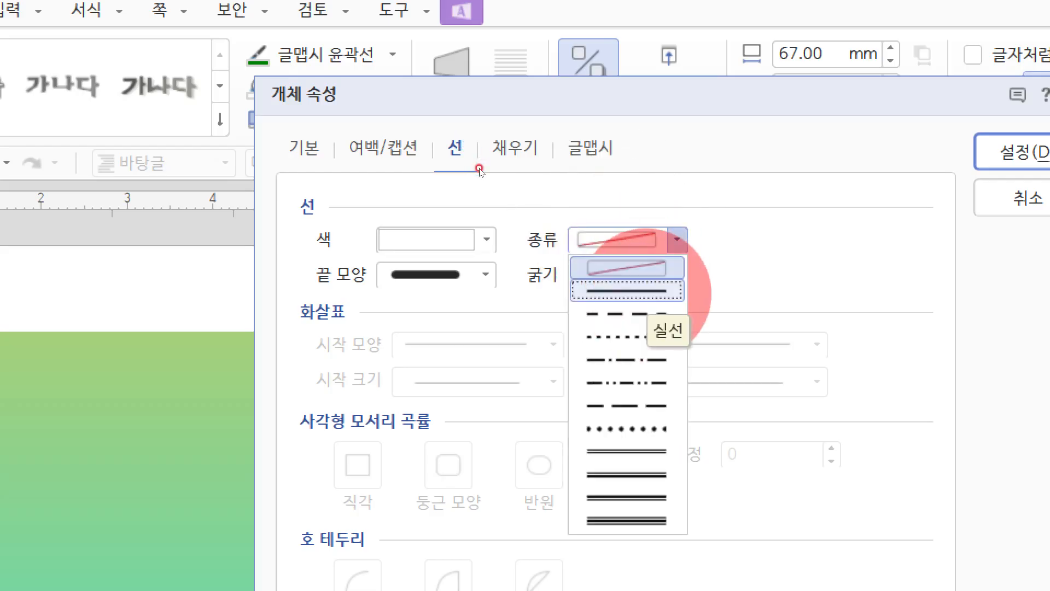
click(646, 293)
drag(606, 283, 510, 275)
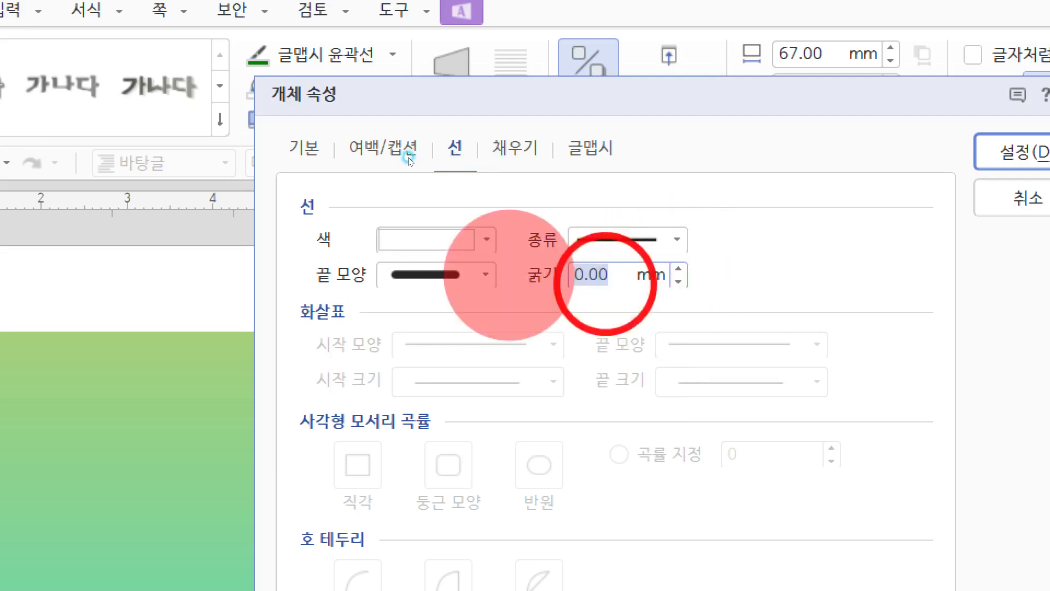
text(0.3)
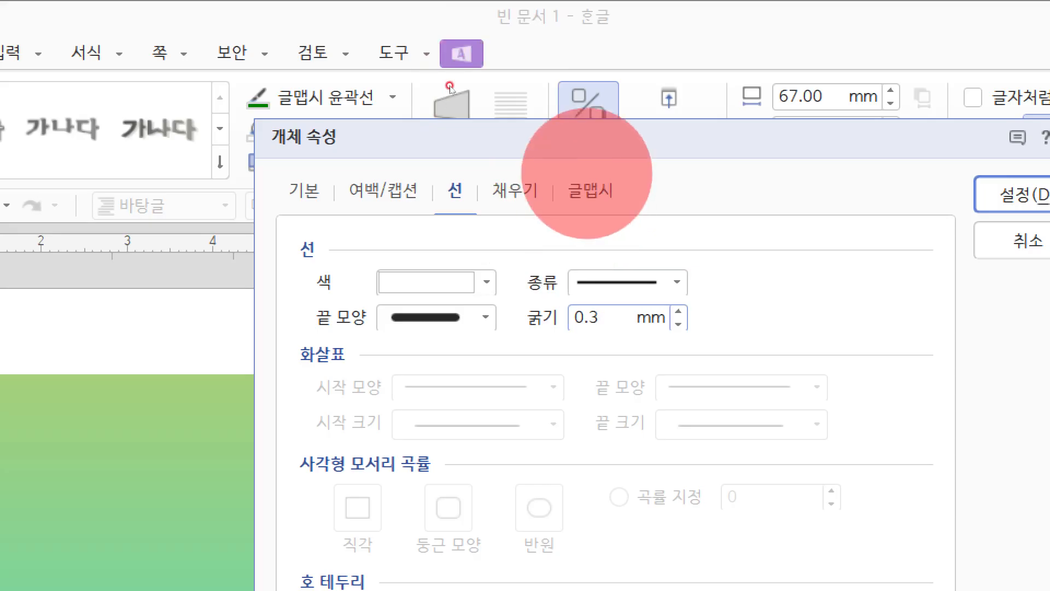
Step: Replace the copied title's text content (내용) with 수강생모집
click(600, 192)
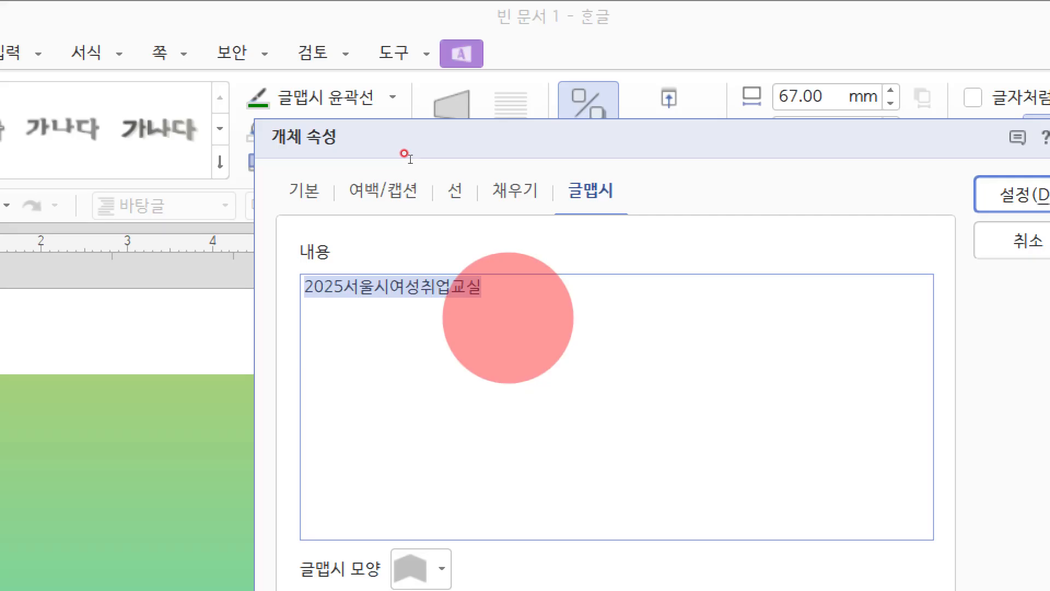
text(수상ㅅ)
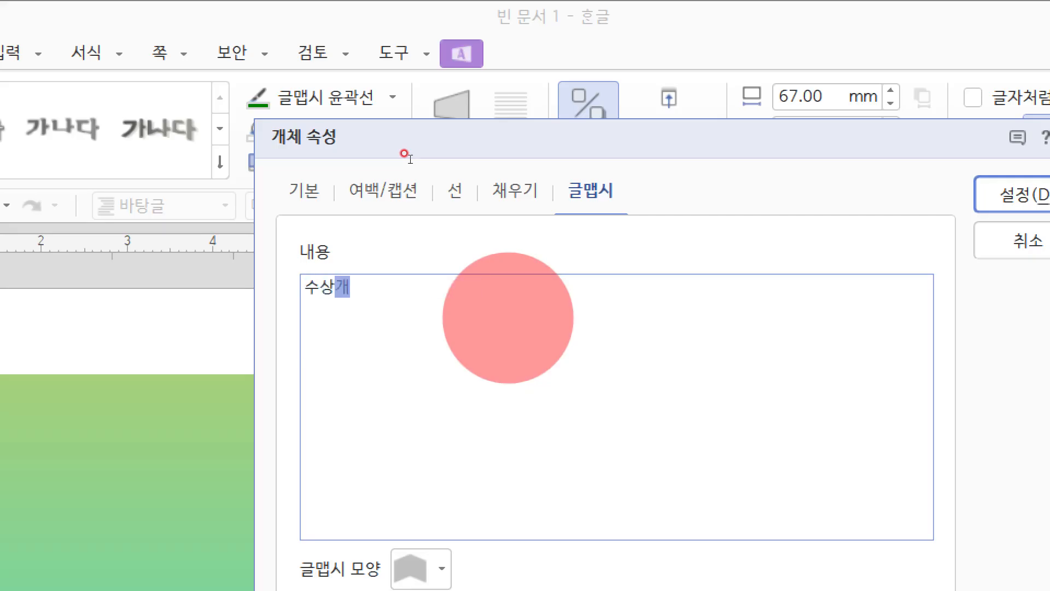
text(생모집)
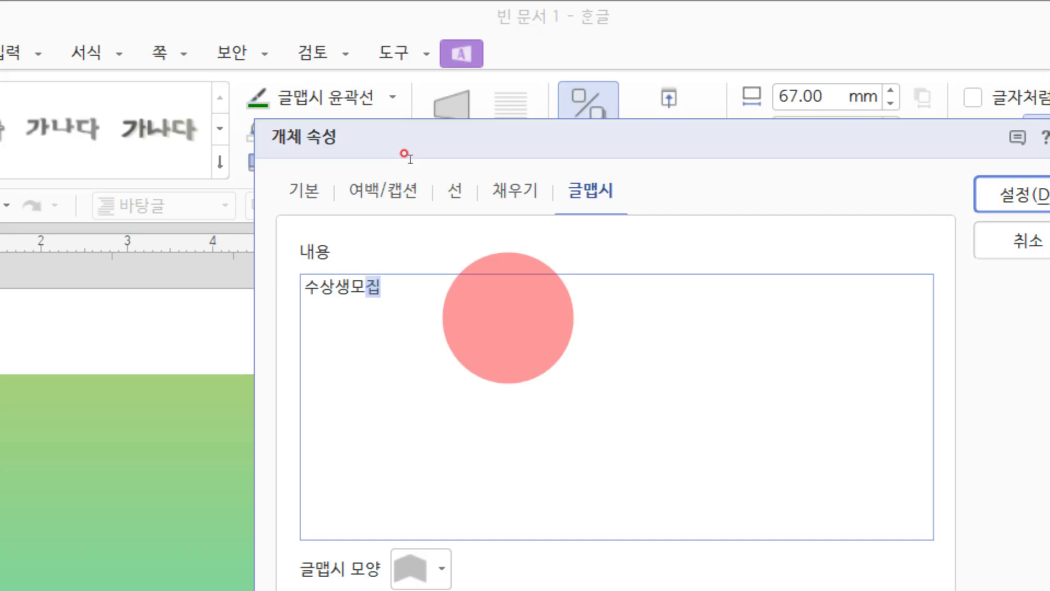
key(ctrl+a)
text(수강생)
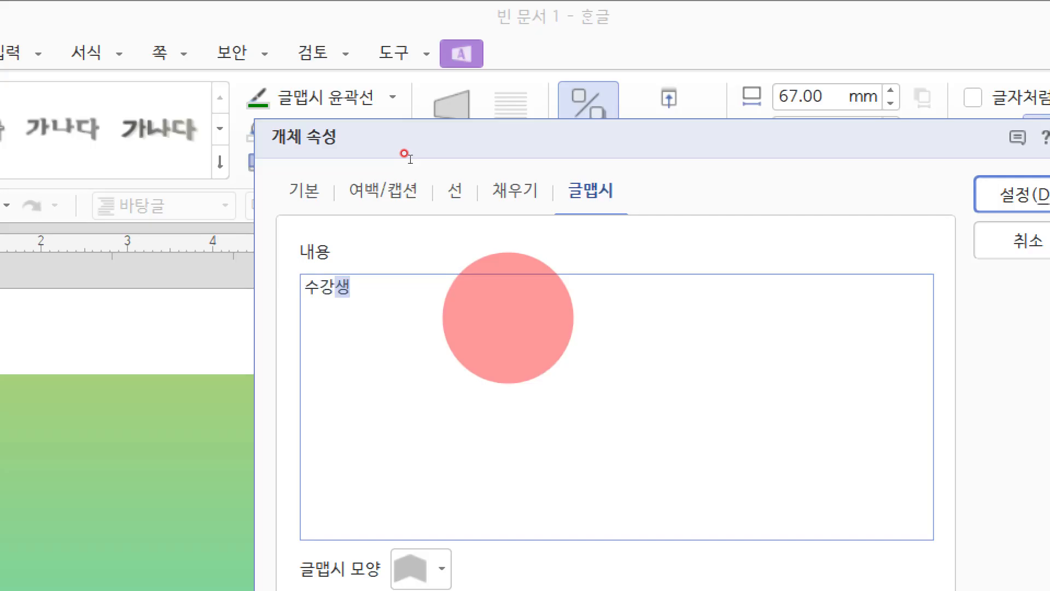
text( 모집)
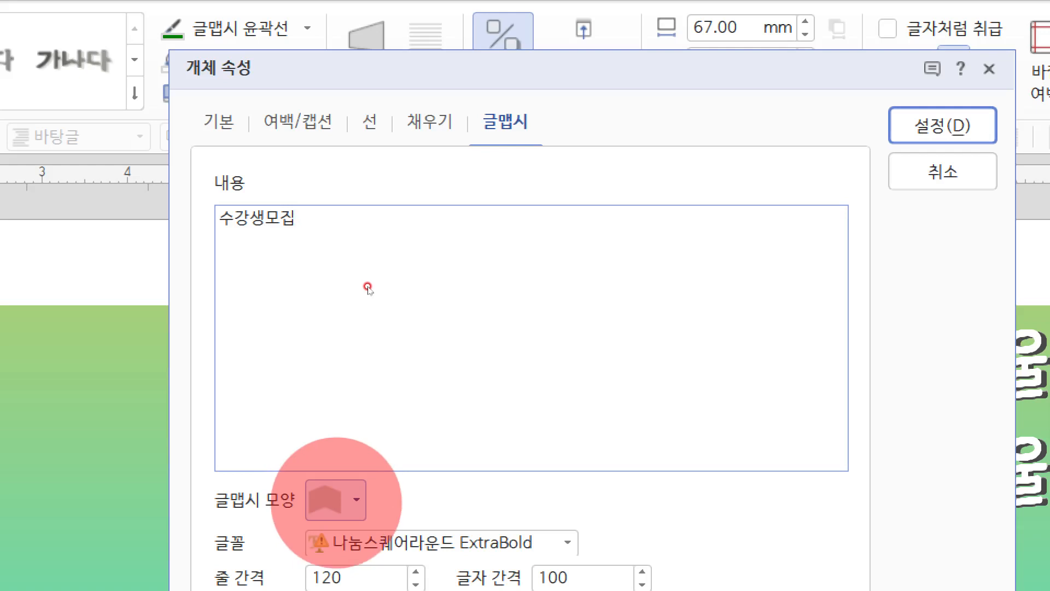
Step: Set the copied title's 글맵시 shape to rectangle (직사각형) and its shadow (그림자) to none (없음)
click(337, 502)
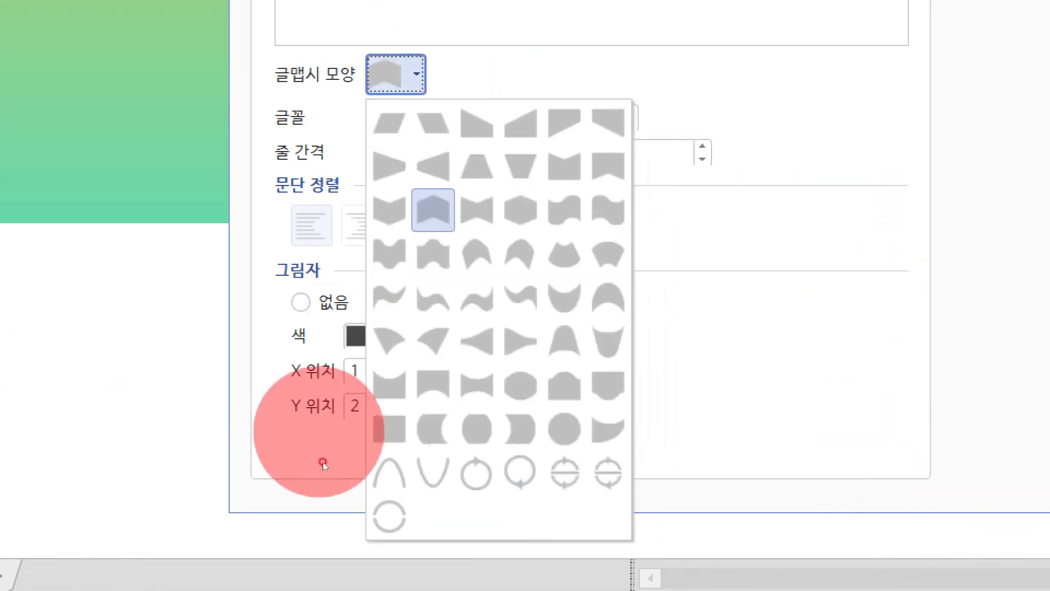
click(368, 458)
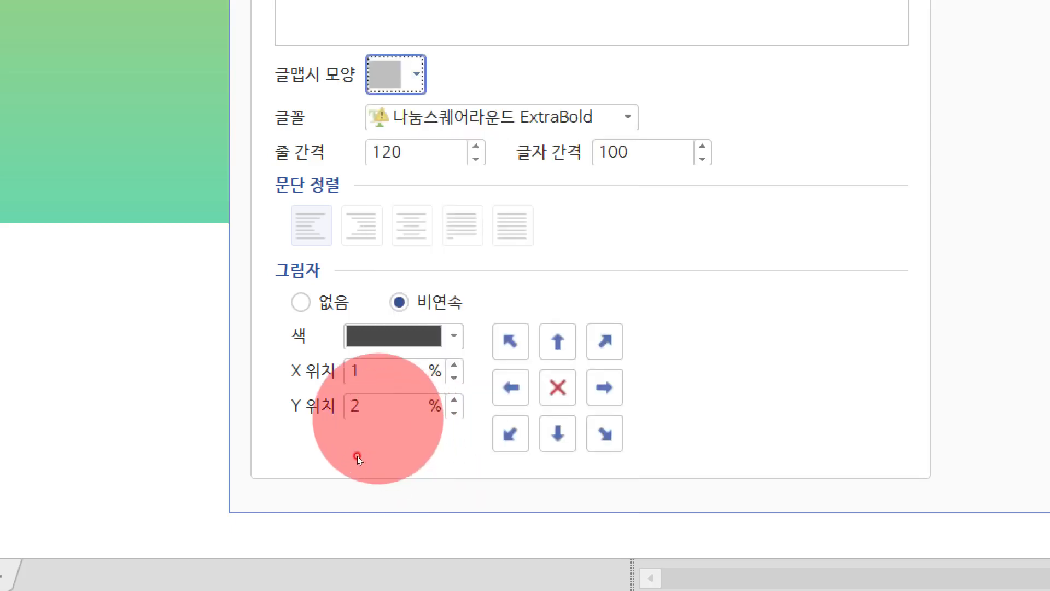
click(301, 301)
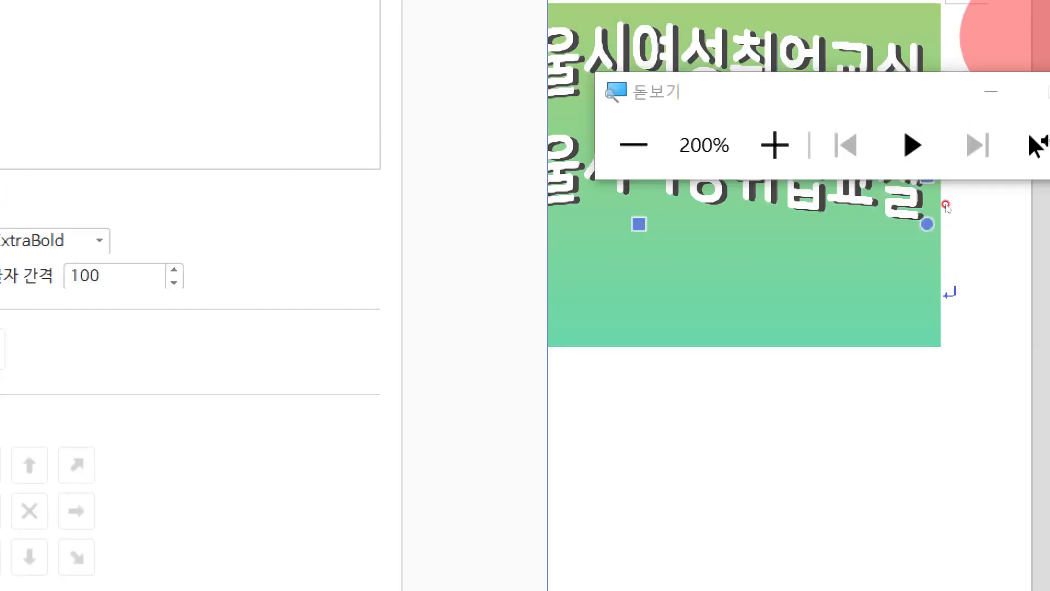
click(1012, 94)
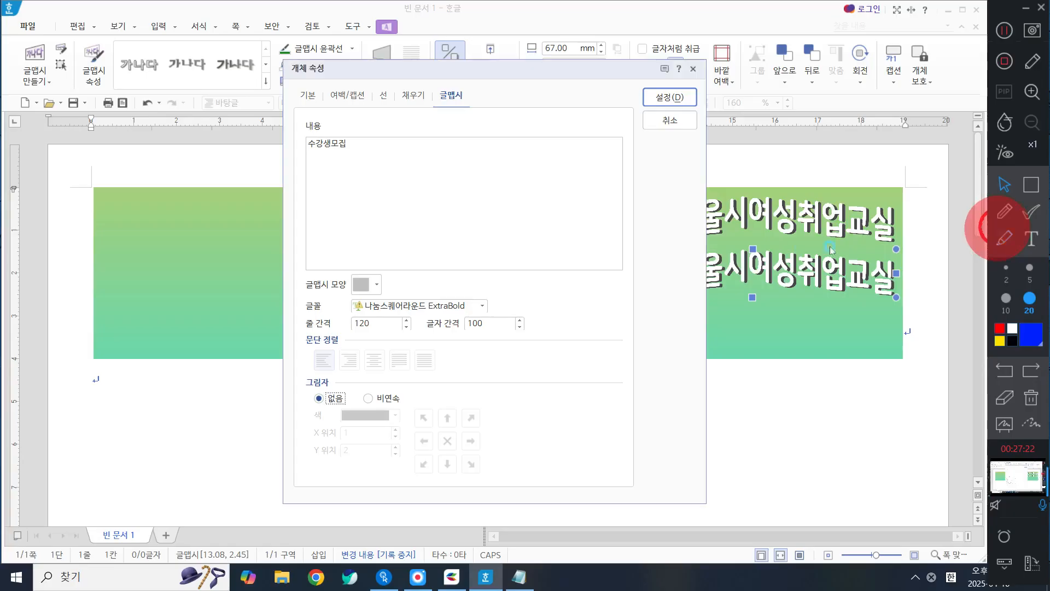
Step: Set the copied title's character spacing (글자 간격) to 120 and its font to 평창 평화체 Bold, and apply the properties
click(519, 320)
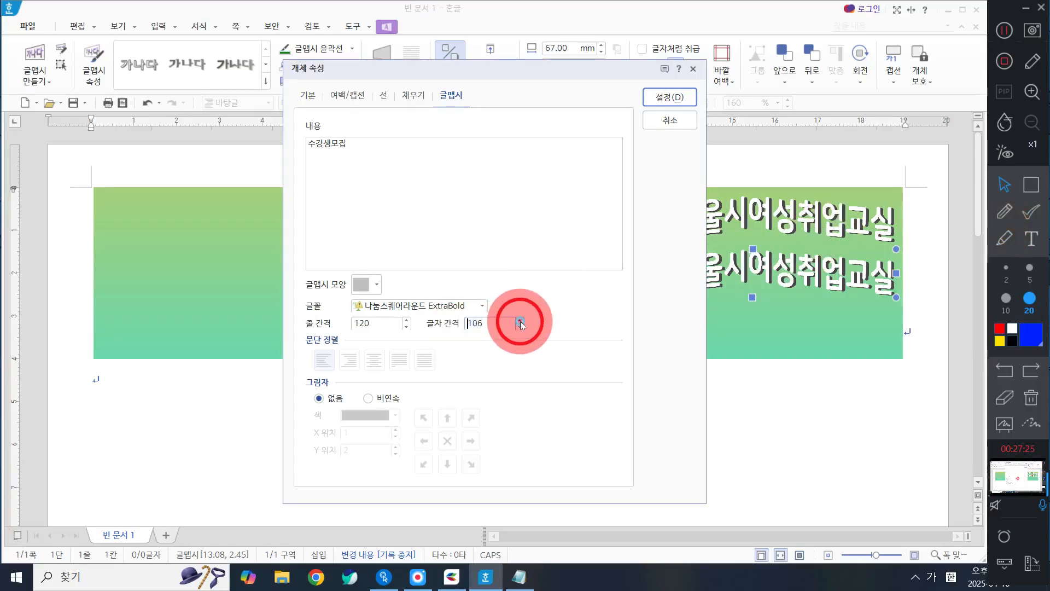
click(520, 322)
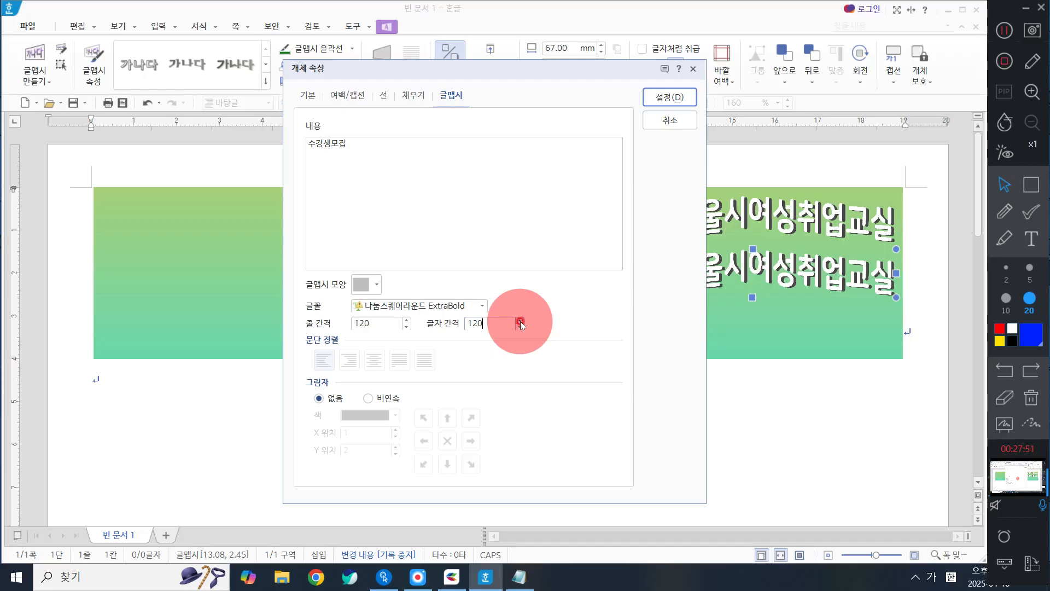
click(481, 306)
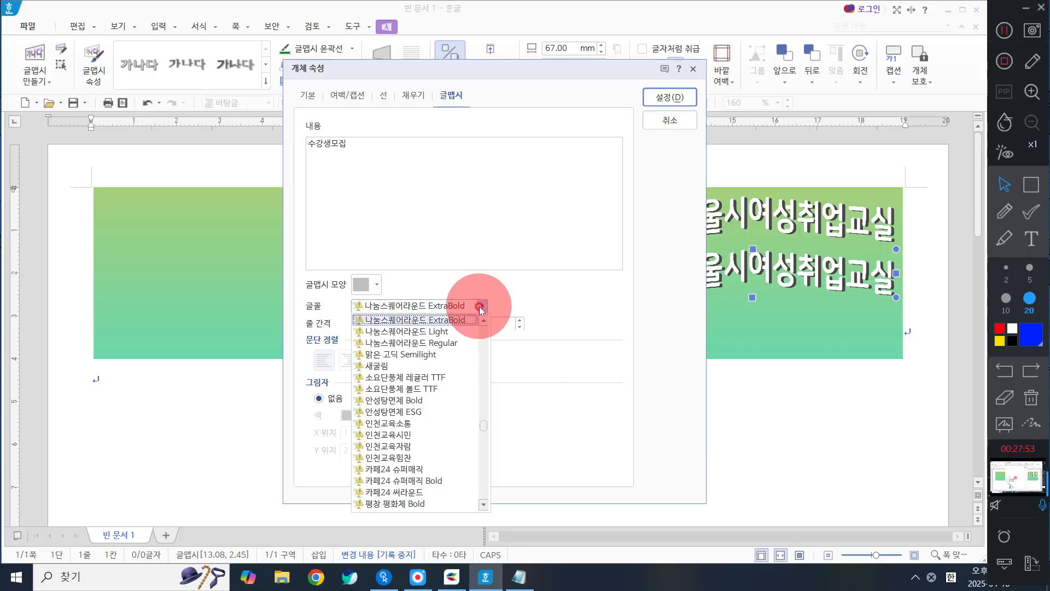
click(454, 377)
click(415, 306)
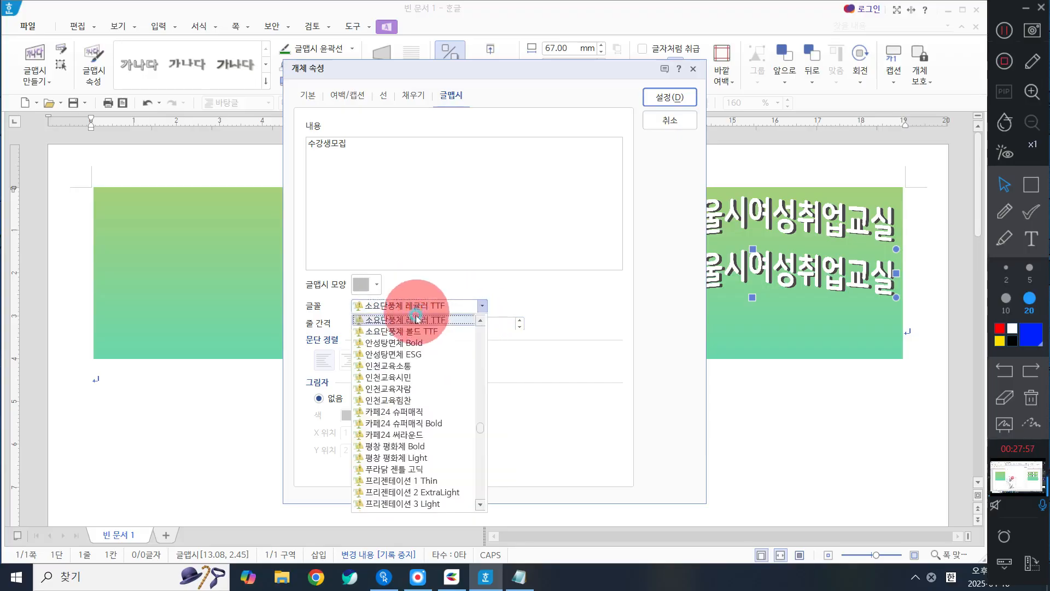
click(431, 448)
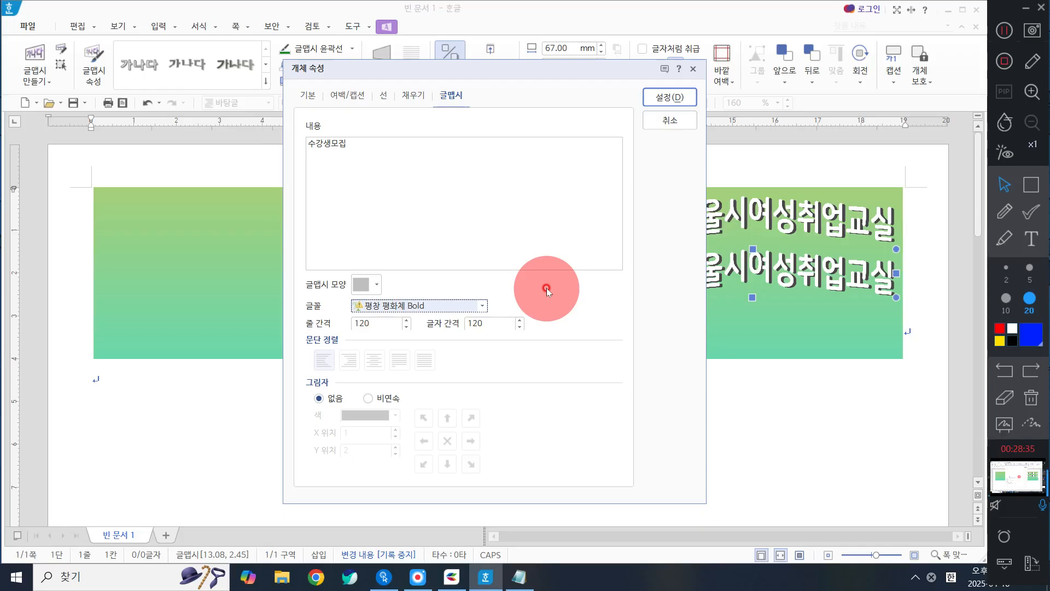
click(671, 96)
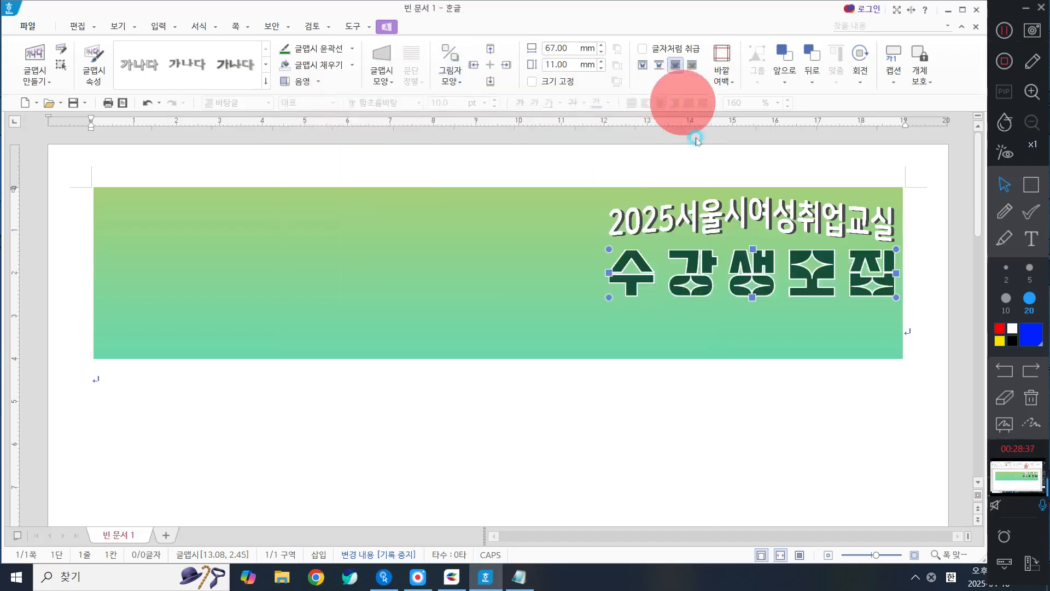
Step: Move the 수강생모집 title to about 12.40 cm across and 2.85 cm down, and align the white title directly above it
click(734, 268)
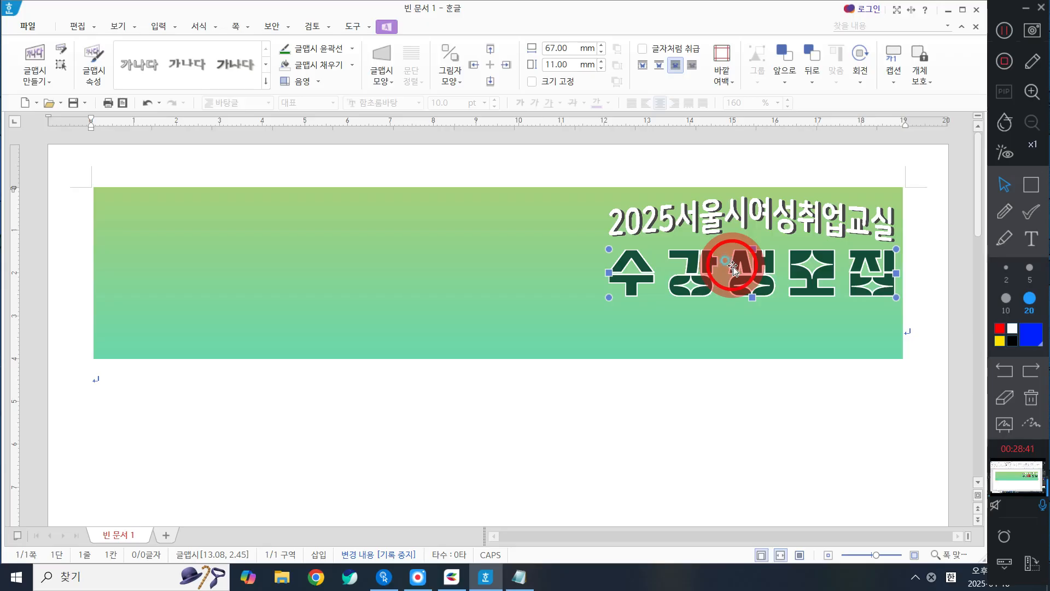
drag(734, 268, 742, 308)
click(740, 216)
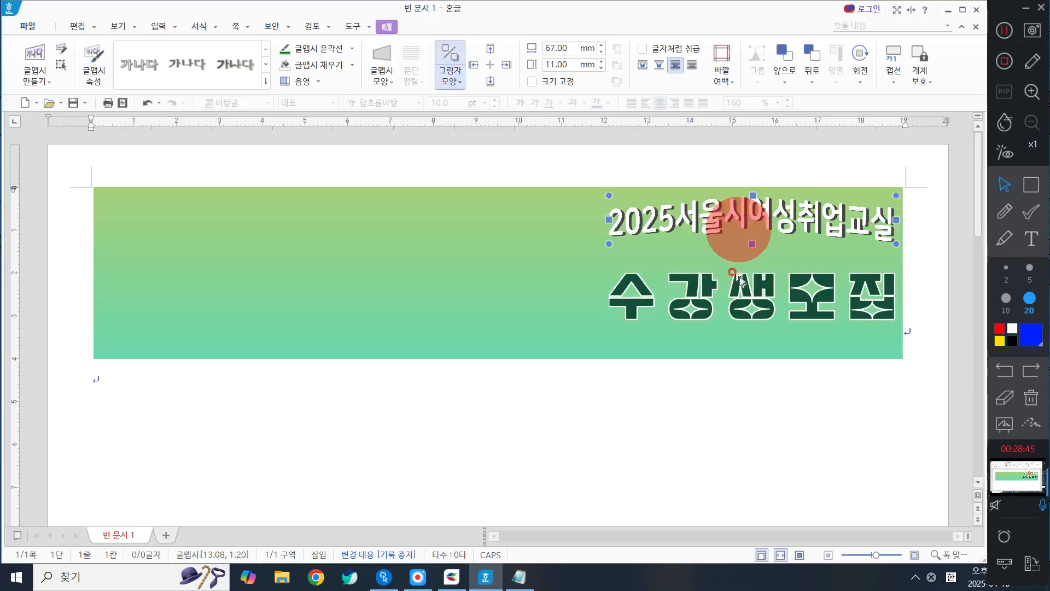
click(753, 300)
click(732, 209)
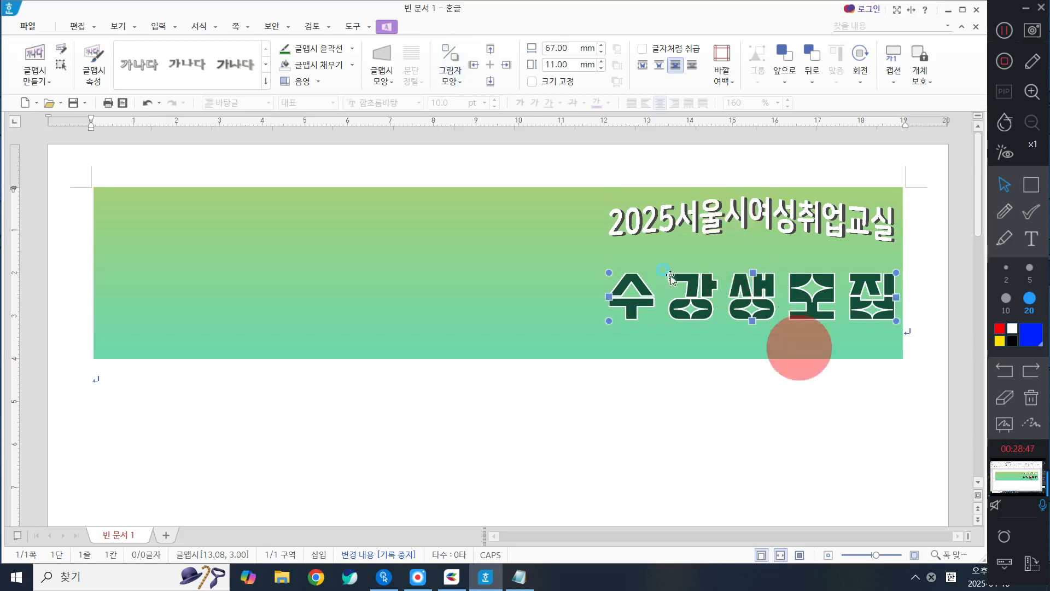
drag(696, 228, 698, 239)
drag(731, 282, 700, 277)
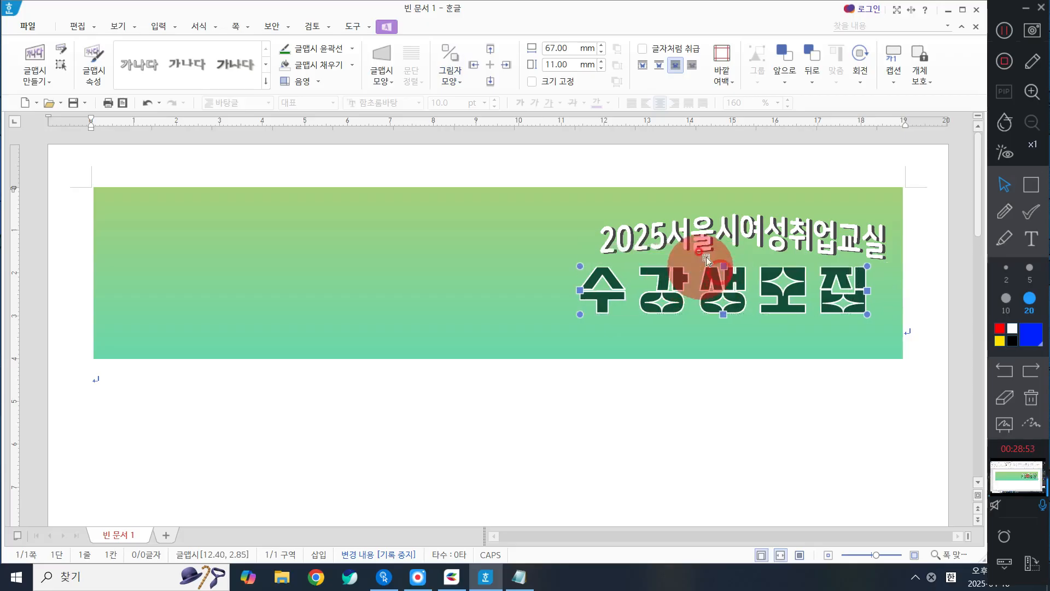
drag(722, 234, 703, 235)
click(806, 292)
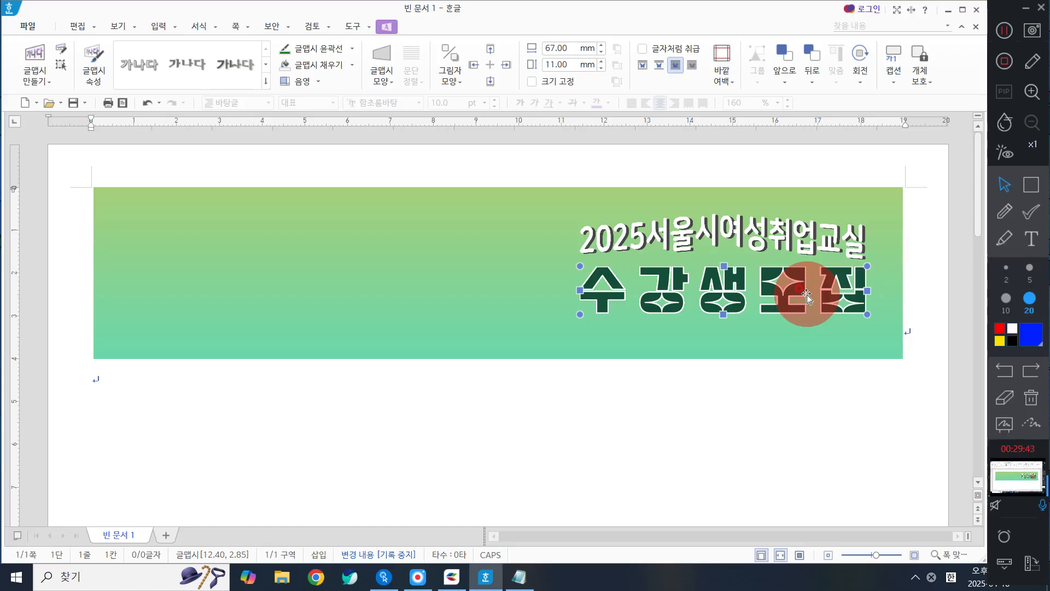
drag(799, 278, 800, 280)
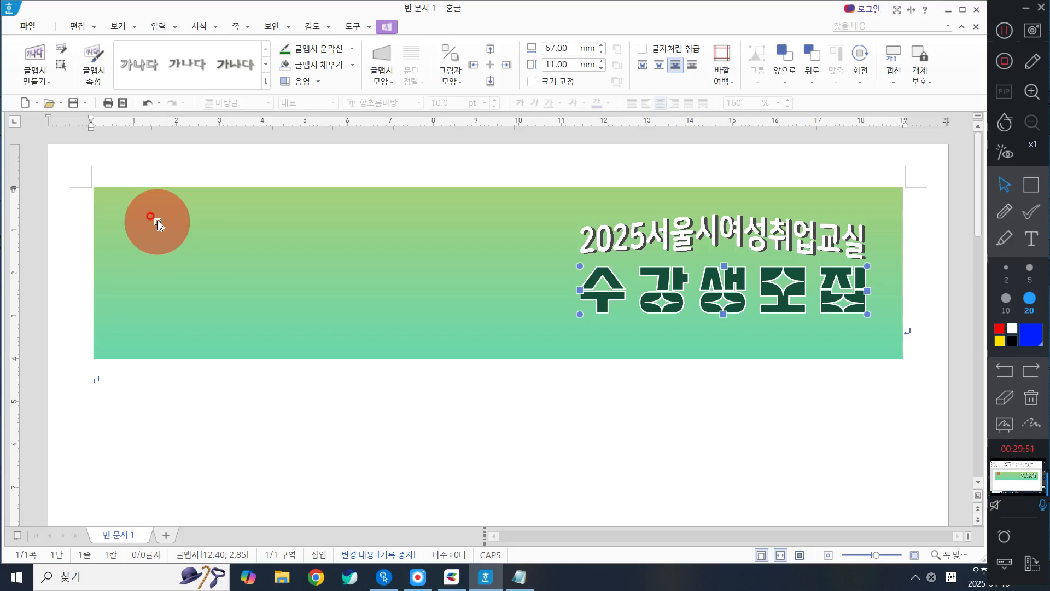
Step: Start inserting a picture and browse to the 다운로드사진 folder inside the 오후 folder on the USB drive (G:)
click(156, 28)
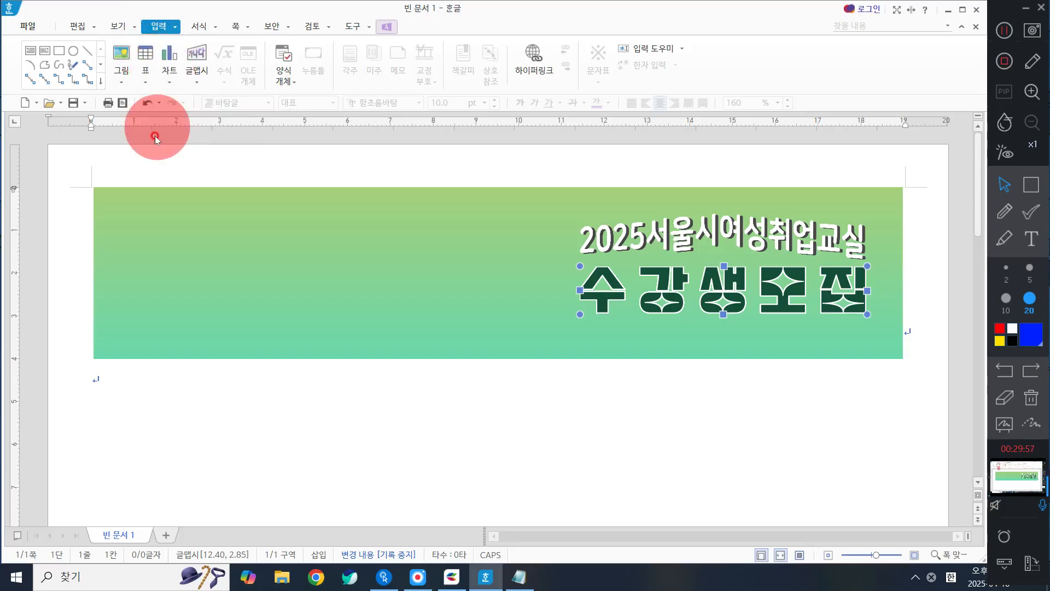
click(125, 54)
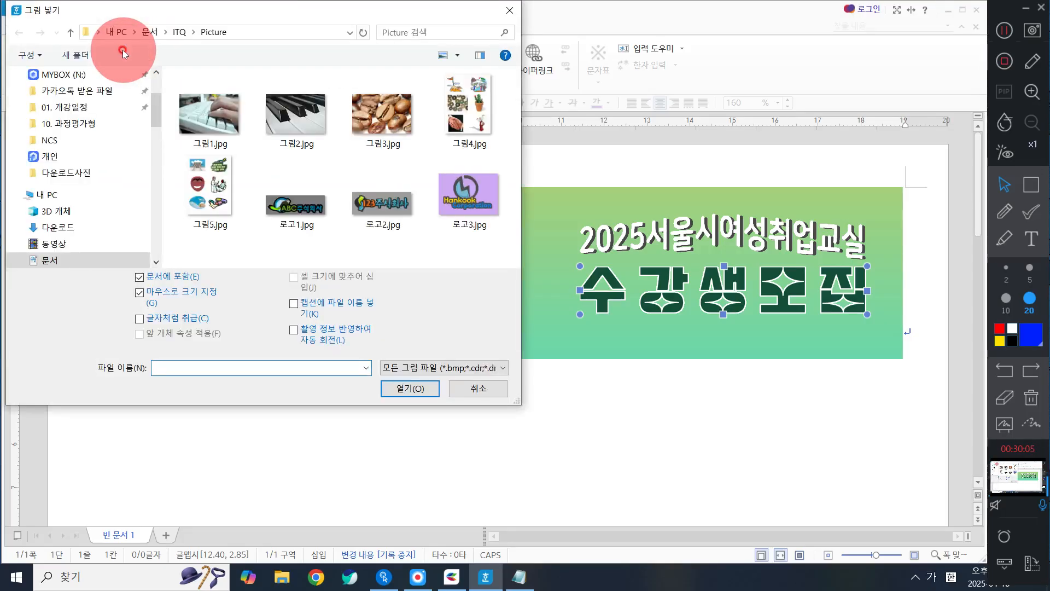
scroll(66, 186, down, 3)
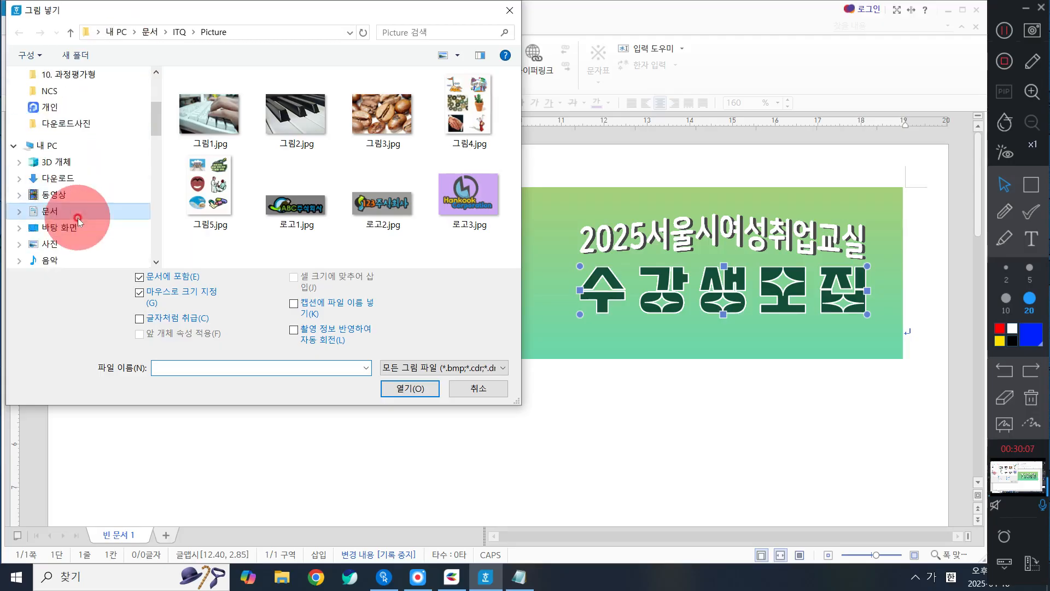
click(70, 244)
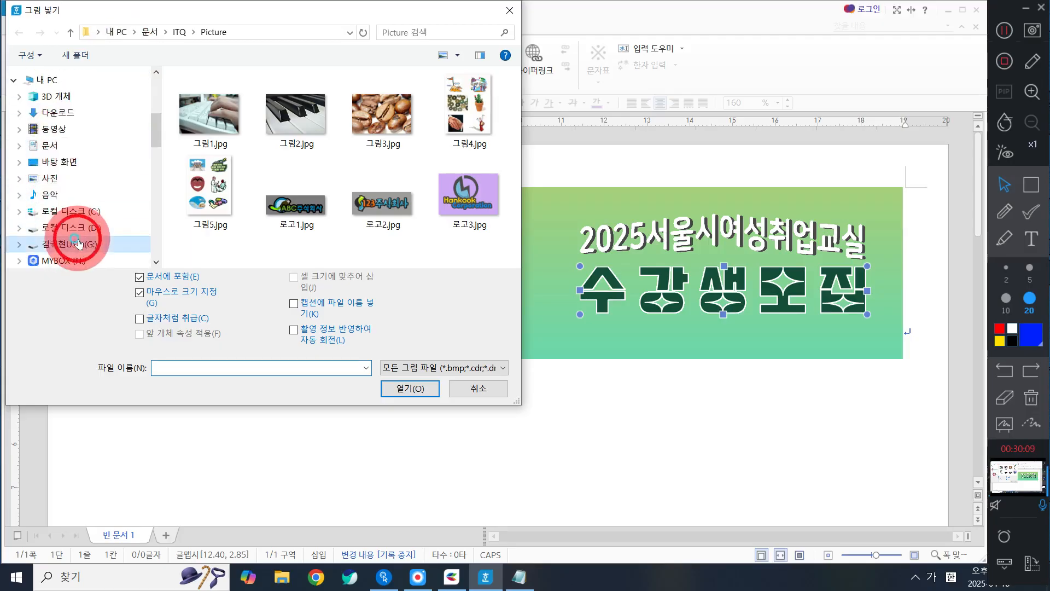
scroll(200, 180, down, 3)
scroll(220, 204, down, 2)
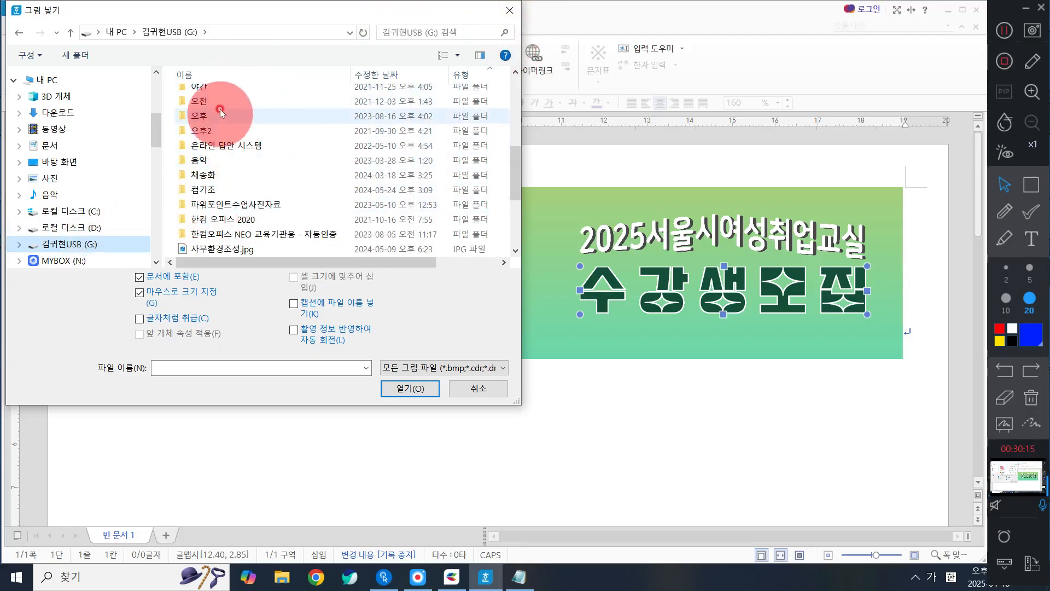
scroll(235, 110, up, 1)
double_click(191, 132)
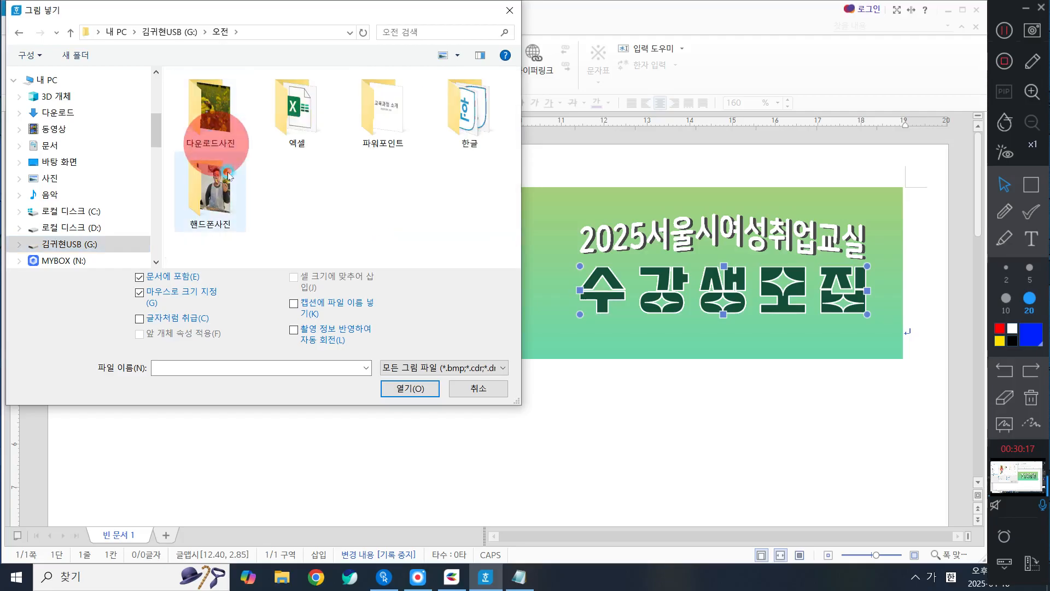
click(167, 32)
scroll(210, 227, down, 1)
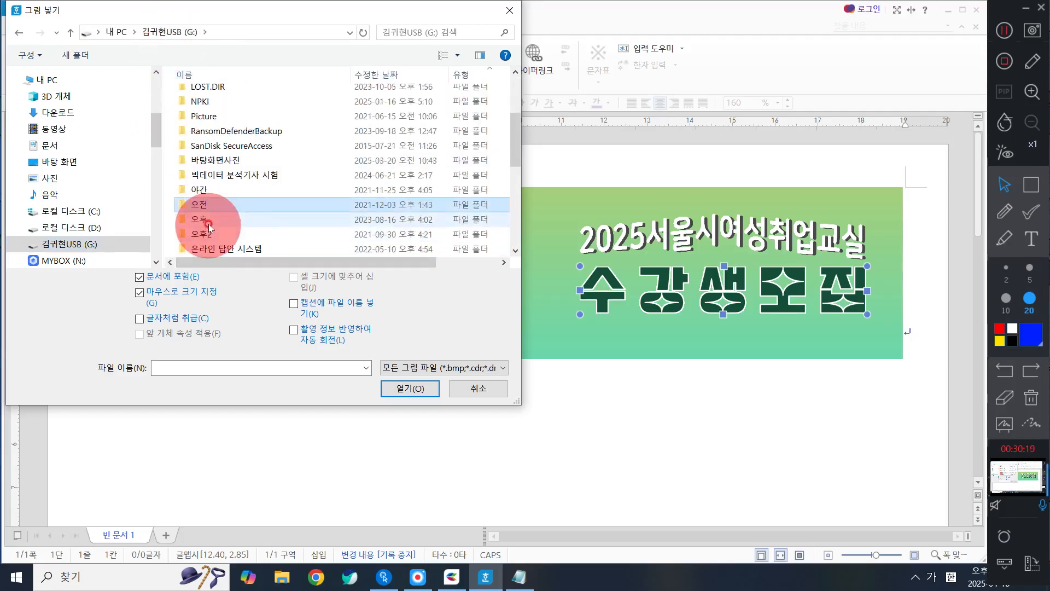
double_click(210, 224)
double_click(218, 102)
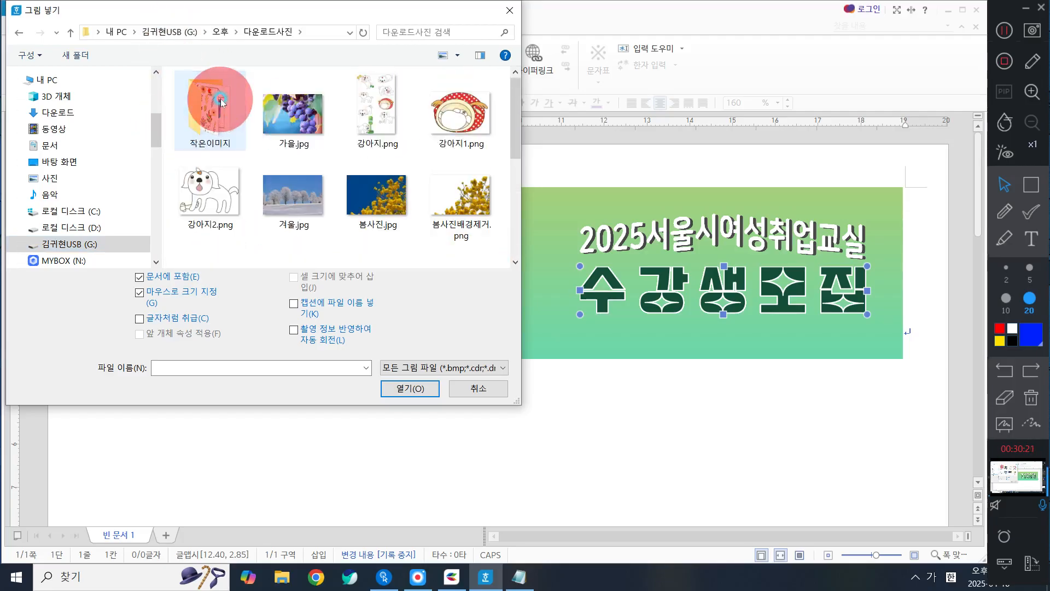
Step: Choose the Seoul logo file 서울로고.png as the picture to insert
scroll(375, 117, down, 5)
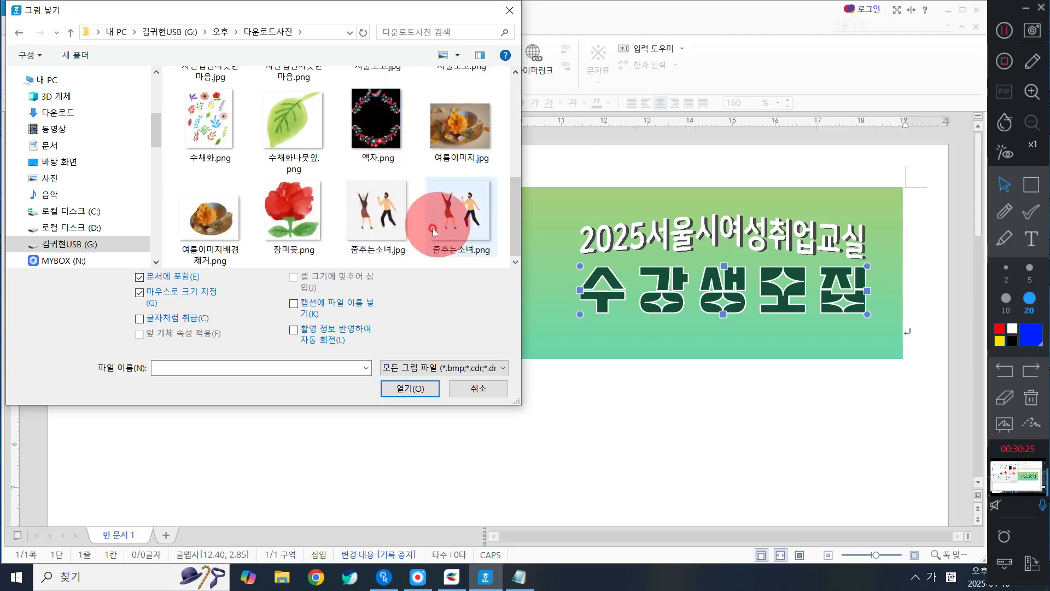
scroll(397, 207, up, 3)
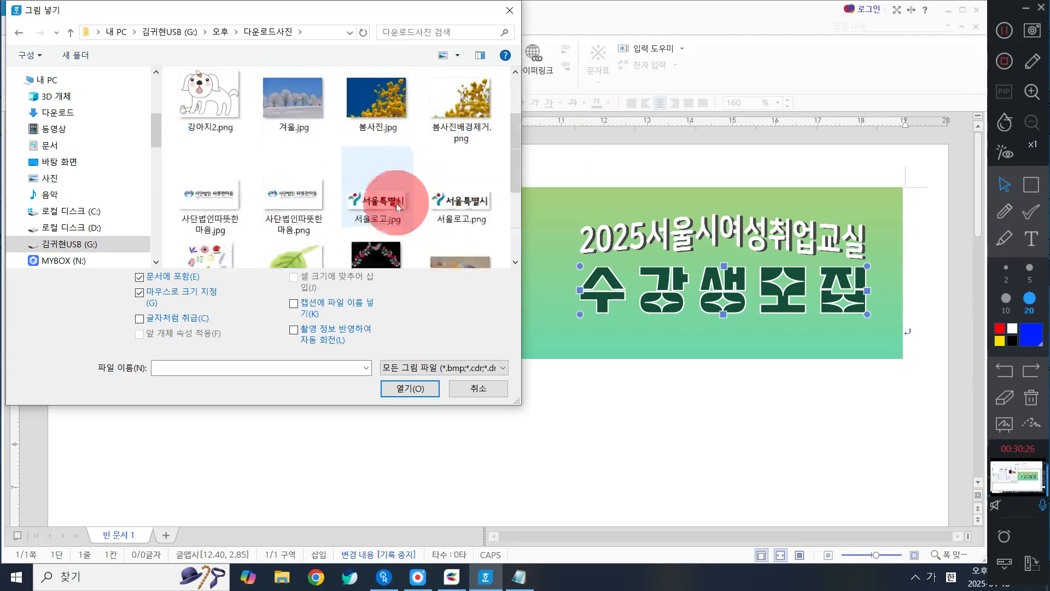
click(432, 211)
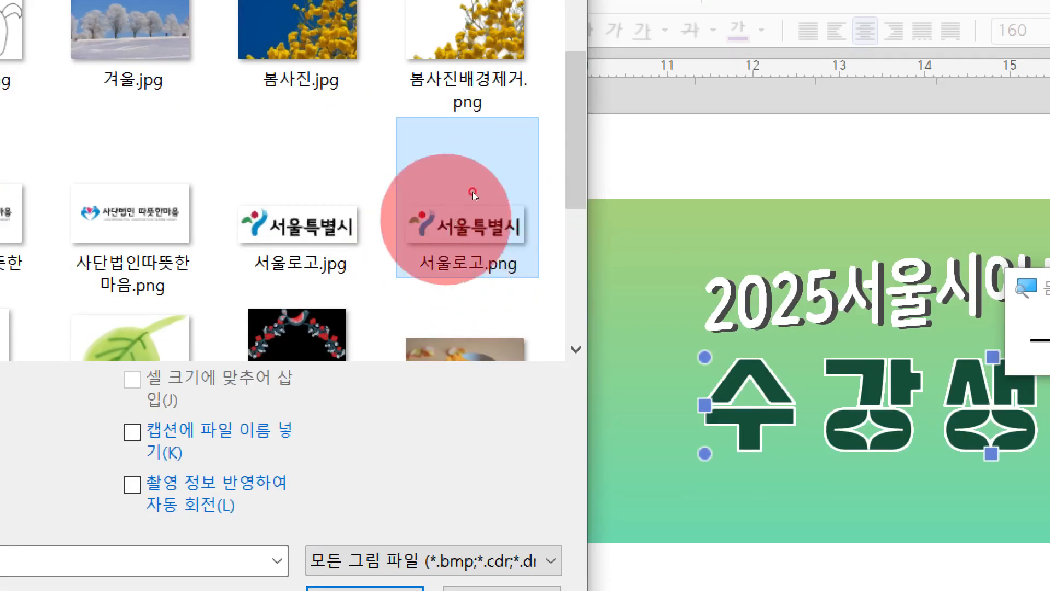
click(309, 191)
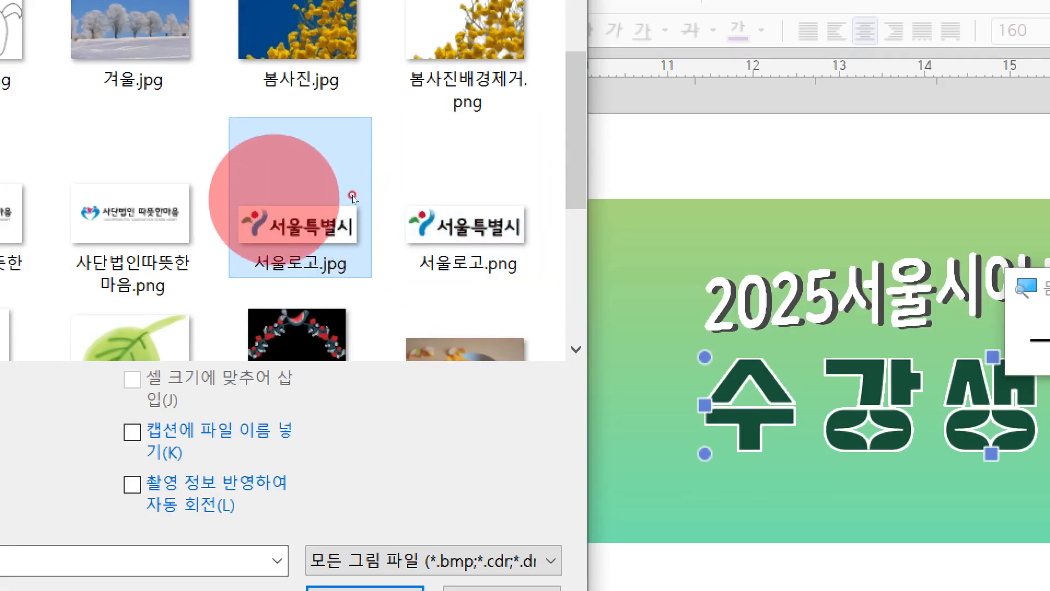
click(475, 209)
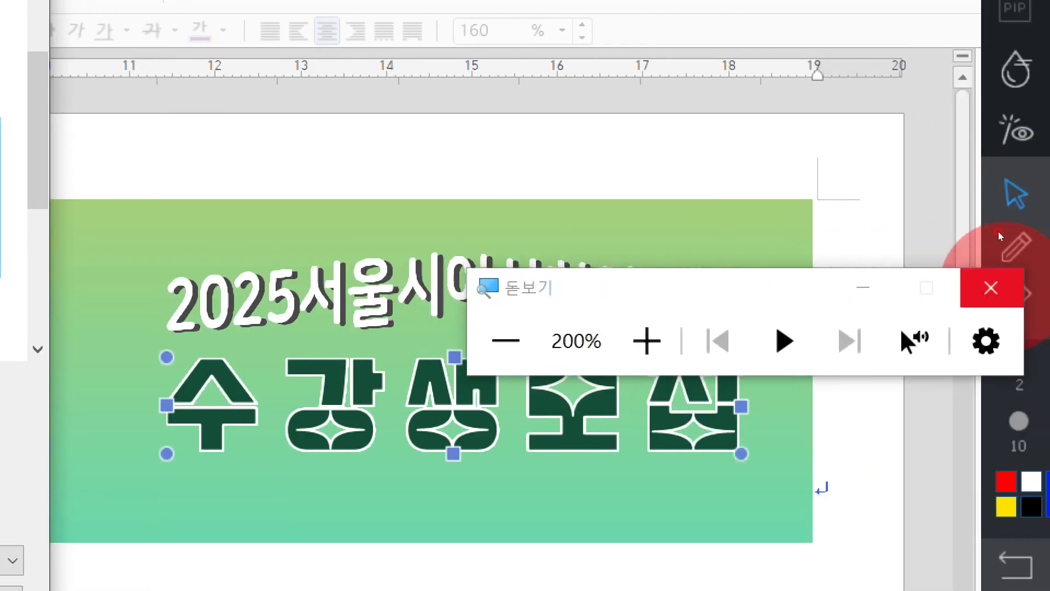
click(986, 284)
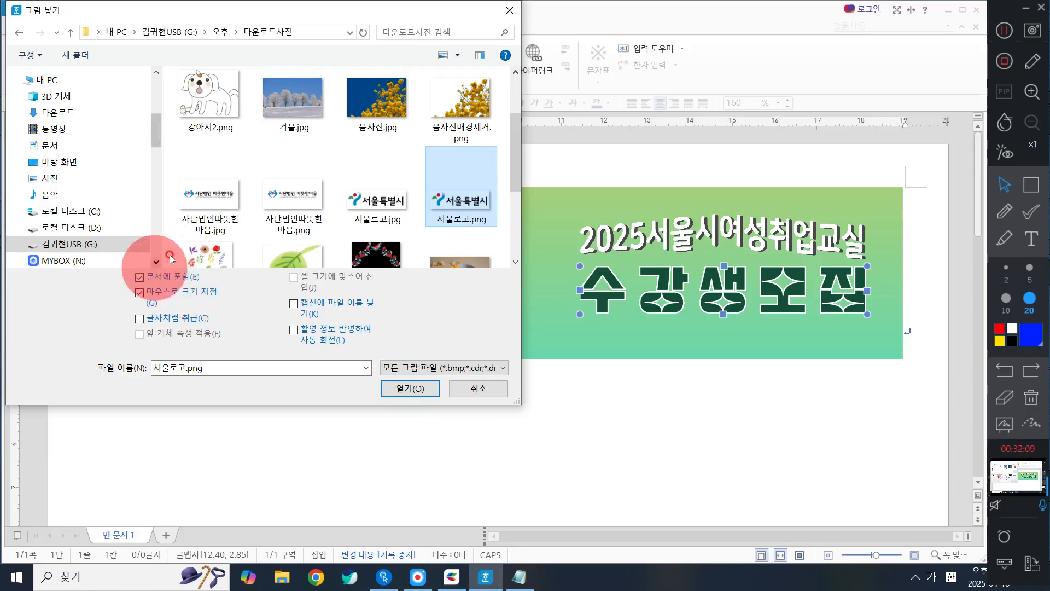
click(402, 389)
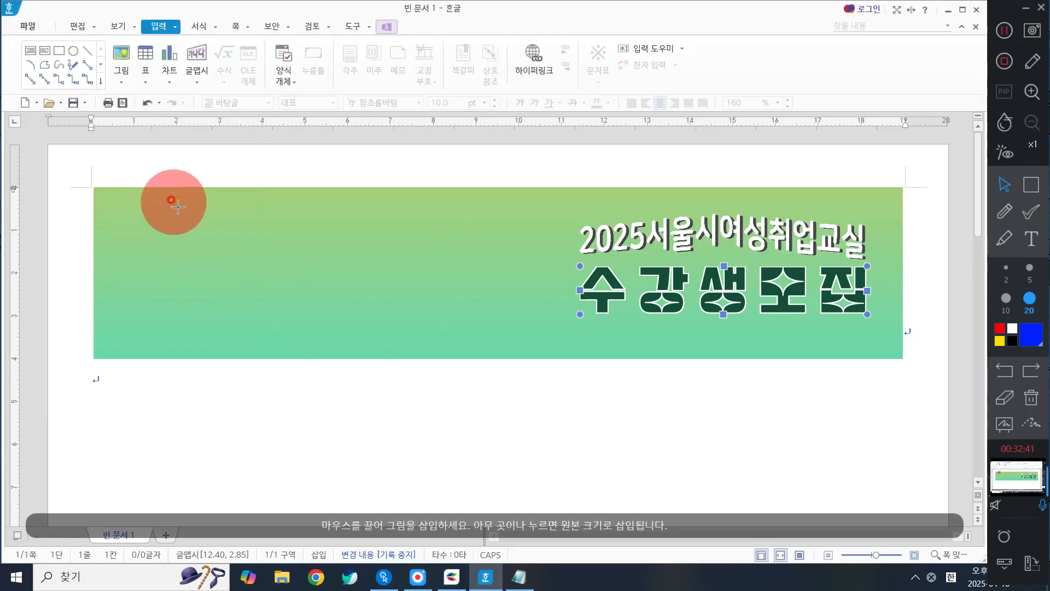
Step: Place the Seoul logo in the banner's upper-left area and set its width to 55 mm and height to 18 mm
drag(175, 204, 313, 296)
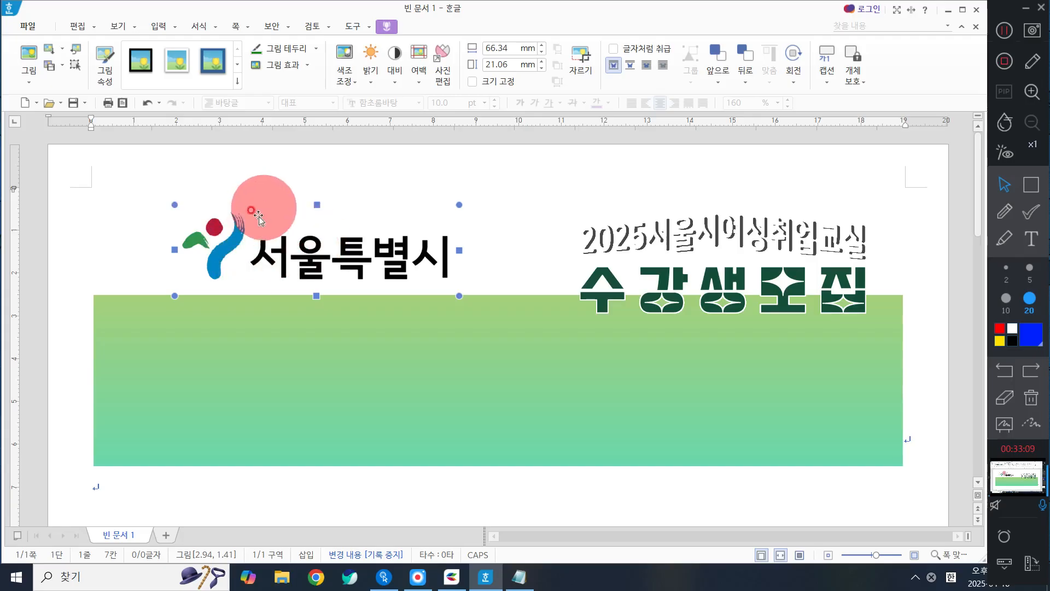
double_click(305, 244)
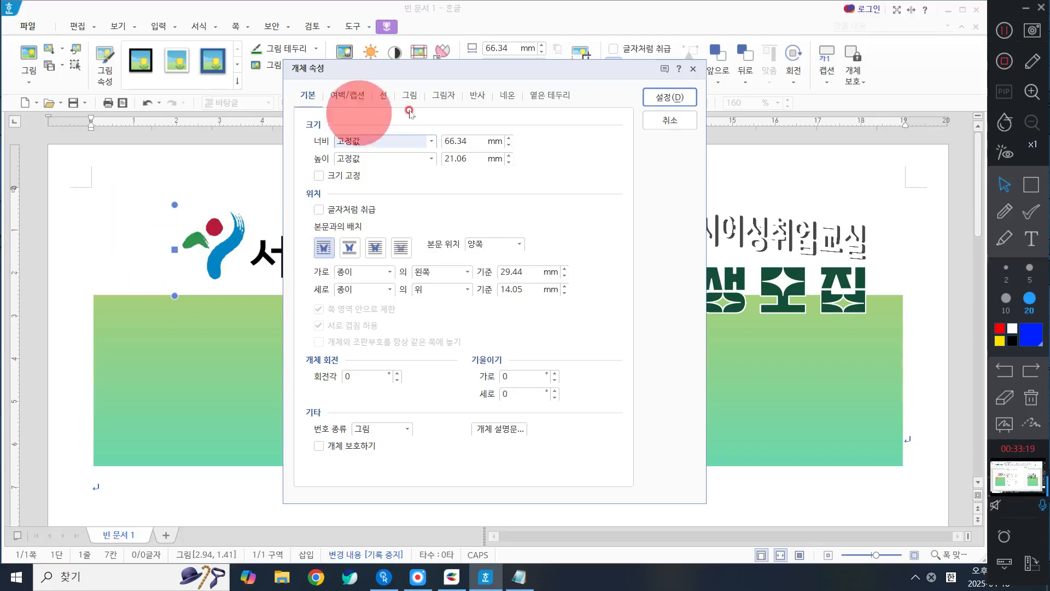
double_click(470, 141)
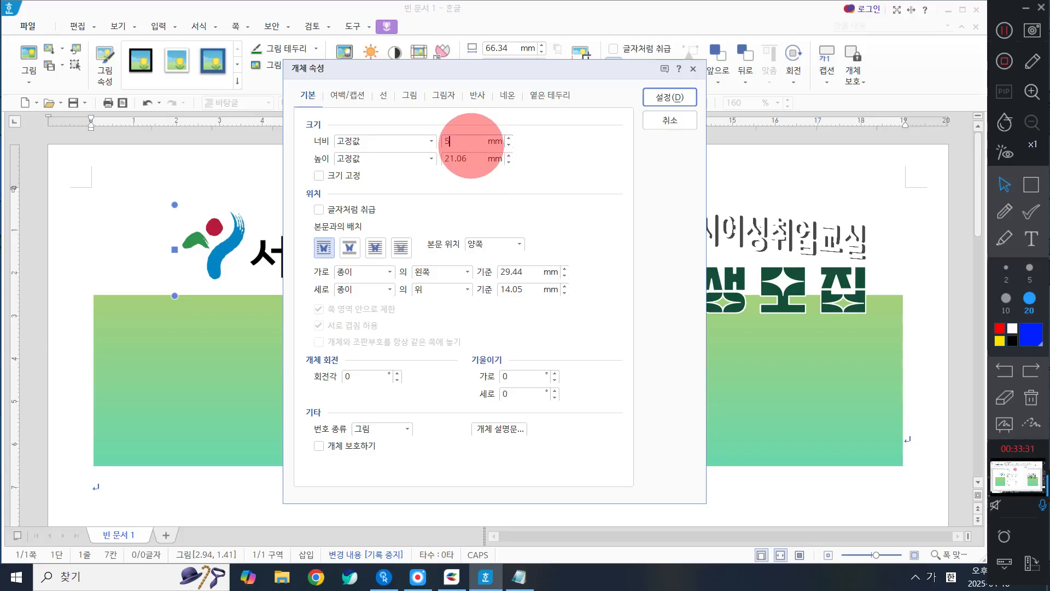
text(5)
key(Tab)
text(1)
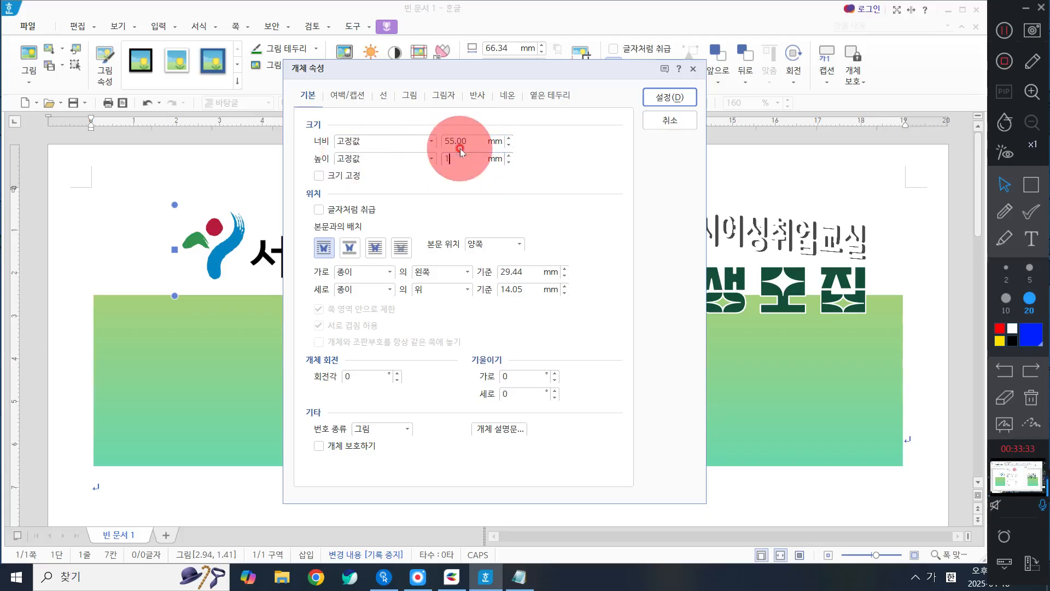
text(8)
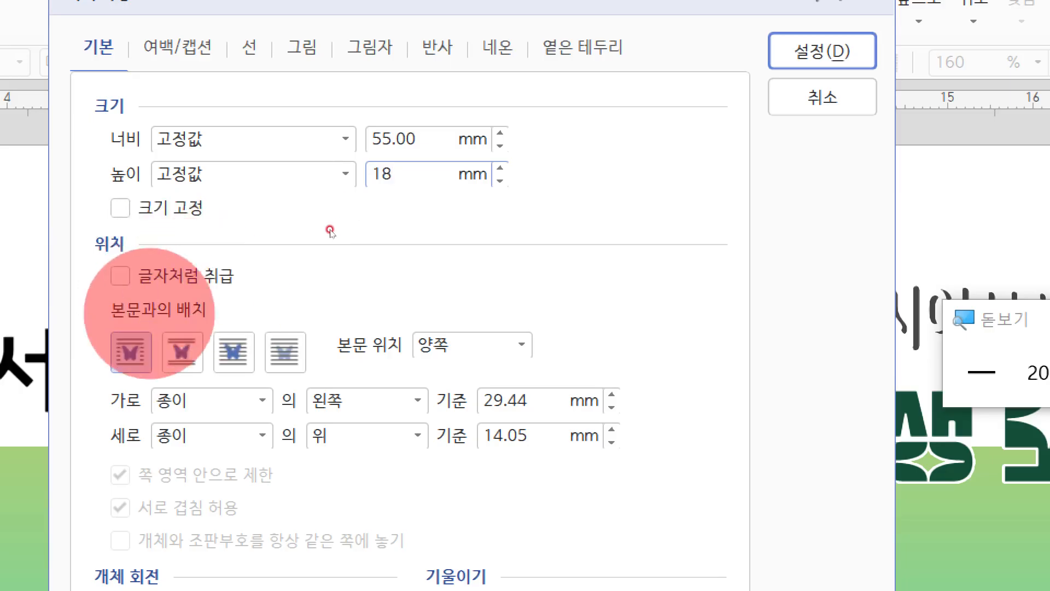
Step: Set the Seoul logo's text wrapping to in front of text (글 앞으로) and apply the object properties
click(234, 352)
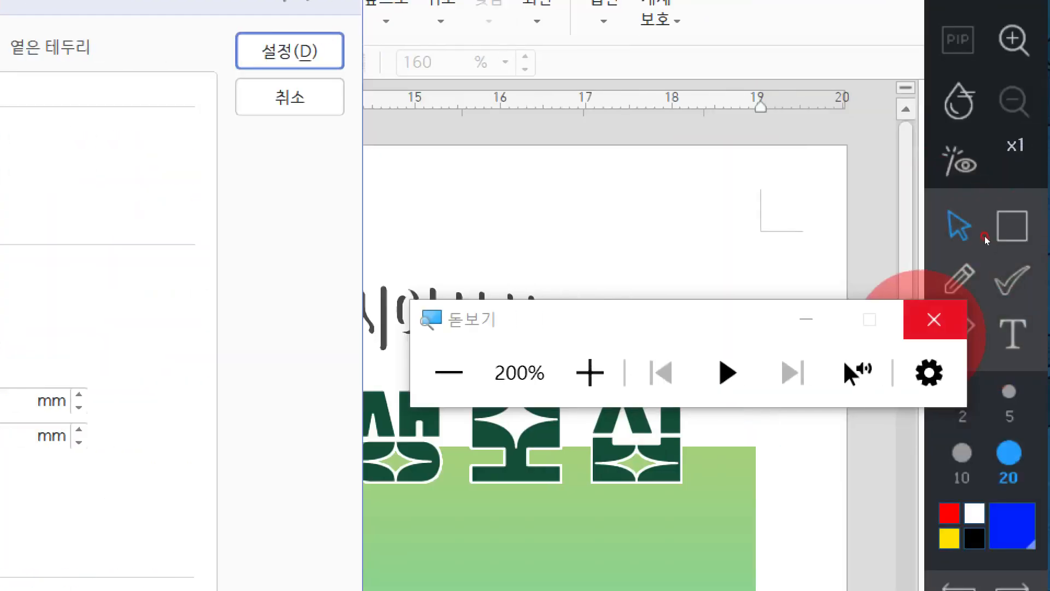
click(933, 318)
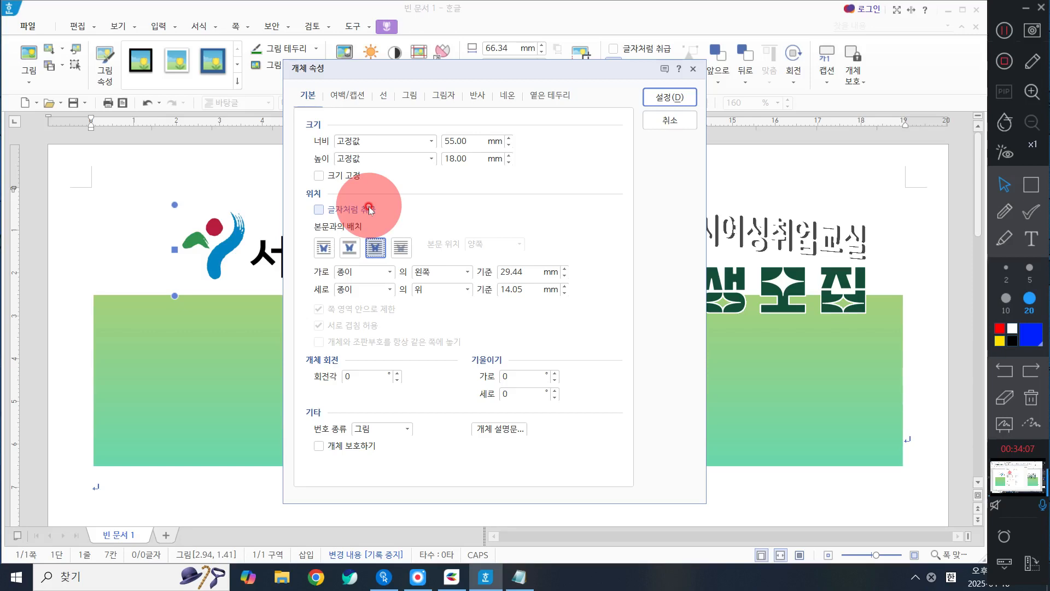
click(683, 102)
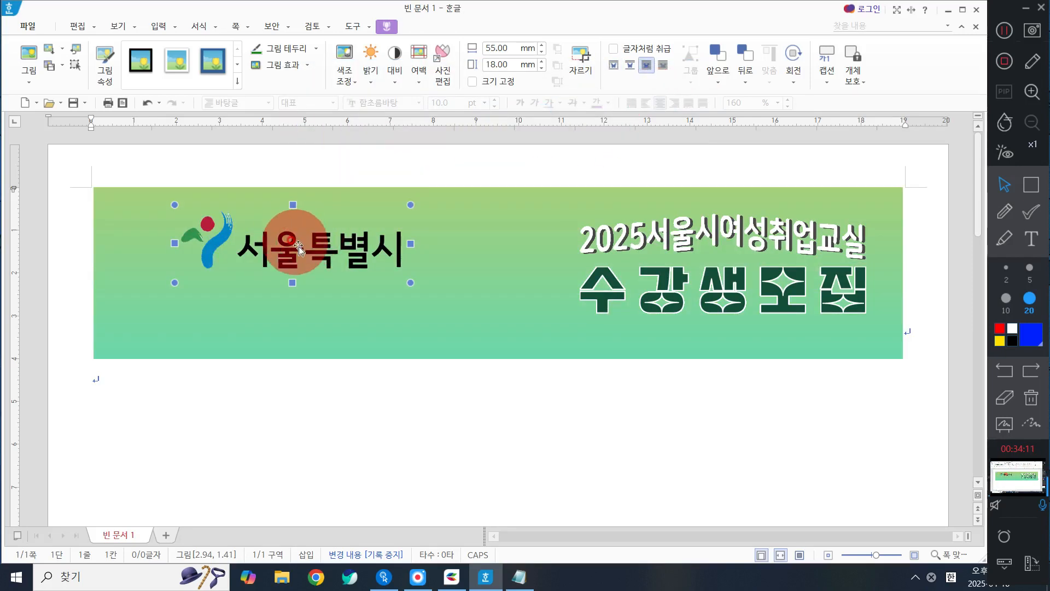
Step: Shrink the Seoul logo to about 32 × 9 mm and move it to about 1.51 cm across and 1.17 cm down
drag(278, 234, 240, 218)
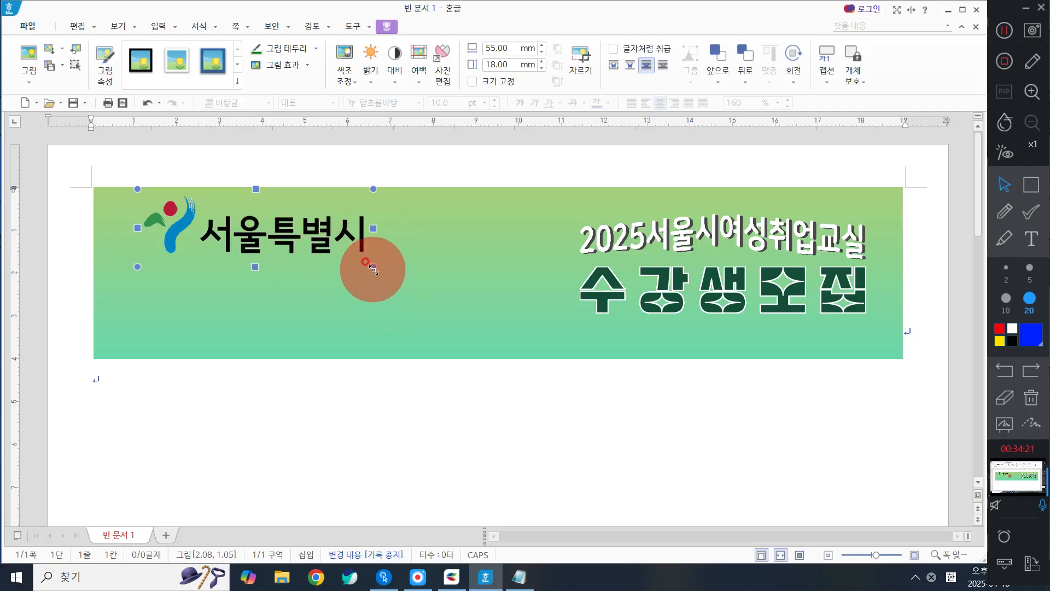
drag(373, 267, 285, 223)
drag(236, 214, 265, 219)
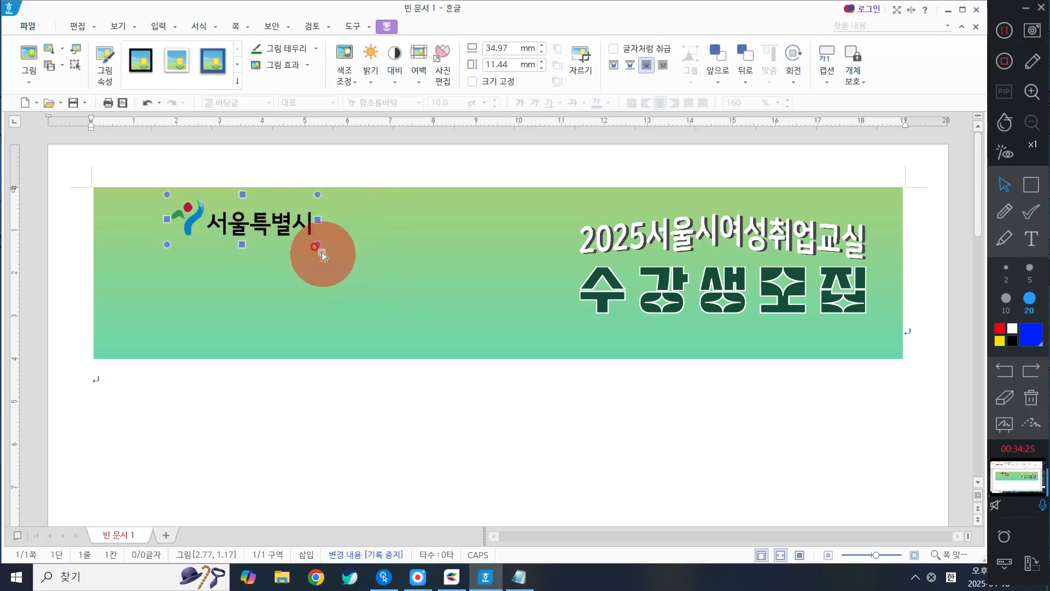
drag(318, 247, 290, 227)
mouse_move(241, 217)
mouse_down()
mouse_move(252, 216)
mouse_move(178, 214)
mouse_move(250, 216)
mouse_up()
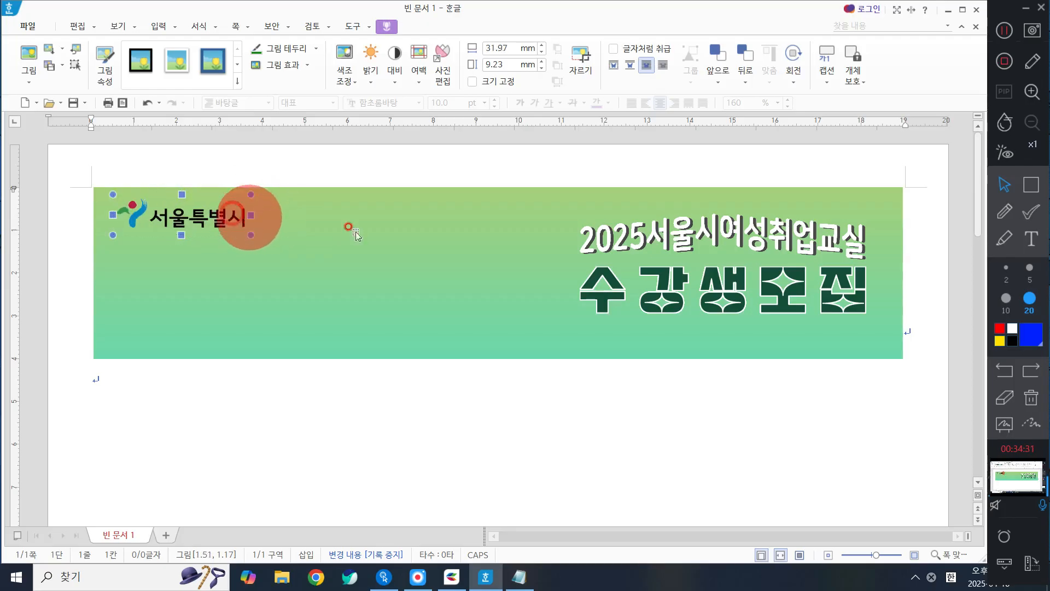
Step: Shift the white title slightly left and move the 수강생모집 title under it, to about 11.78 cm across and 2.74 cm down
drag(762, 222, 737, 223)
drag(759, 283, 788, 266)
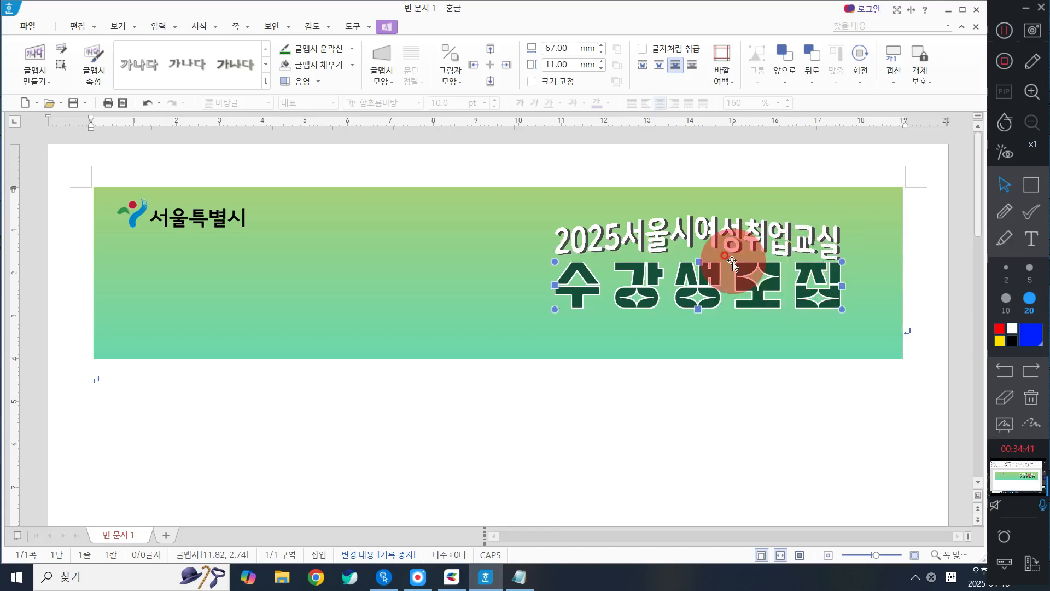
key(Left)
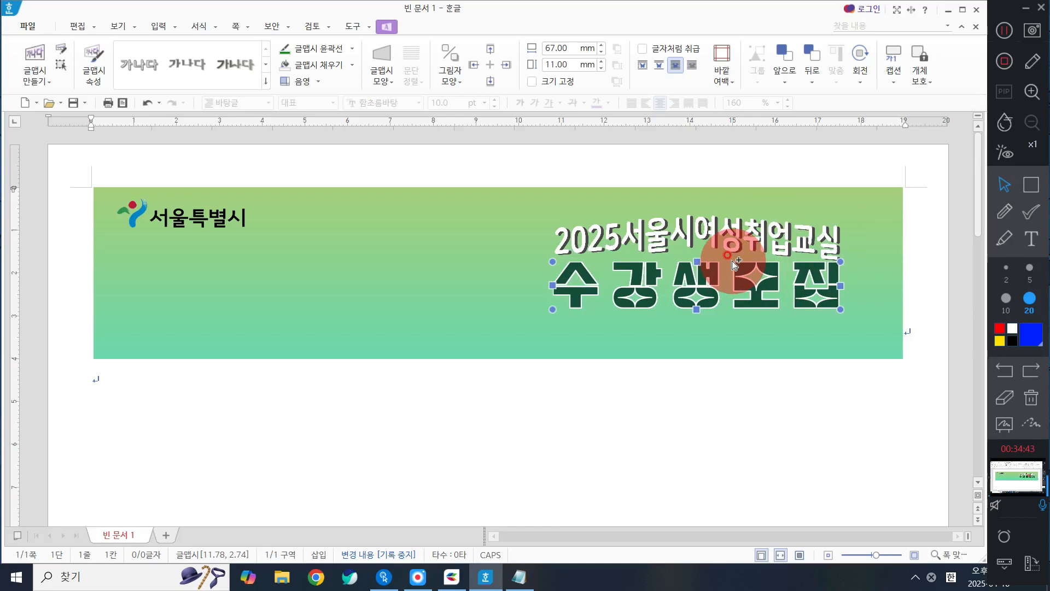
click(508, 159)
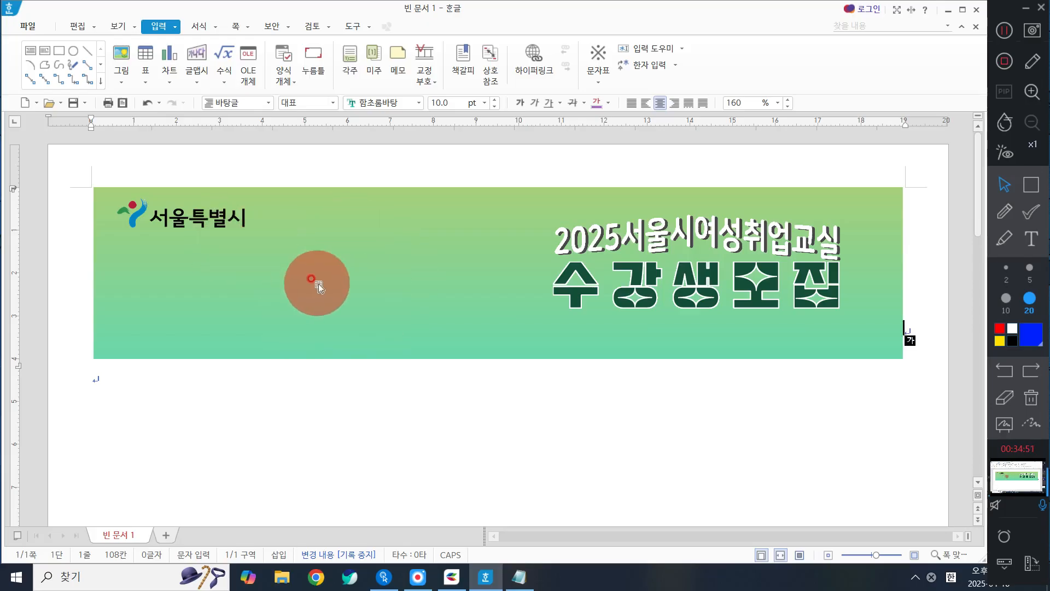
Step: Insert the picture 춤추는소녀.png from the 다운로드사진 folder at its original size, starting just below the Seoul logo
click(183, 213)
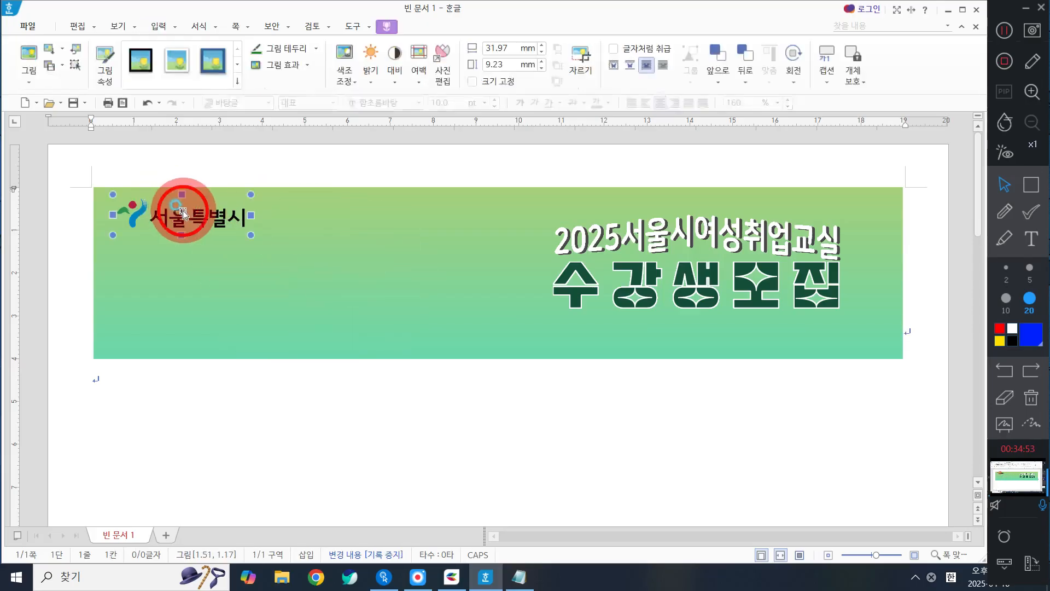
click(158, 25)
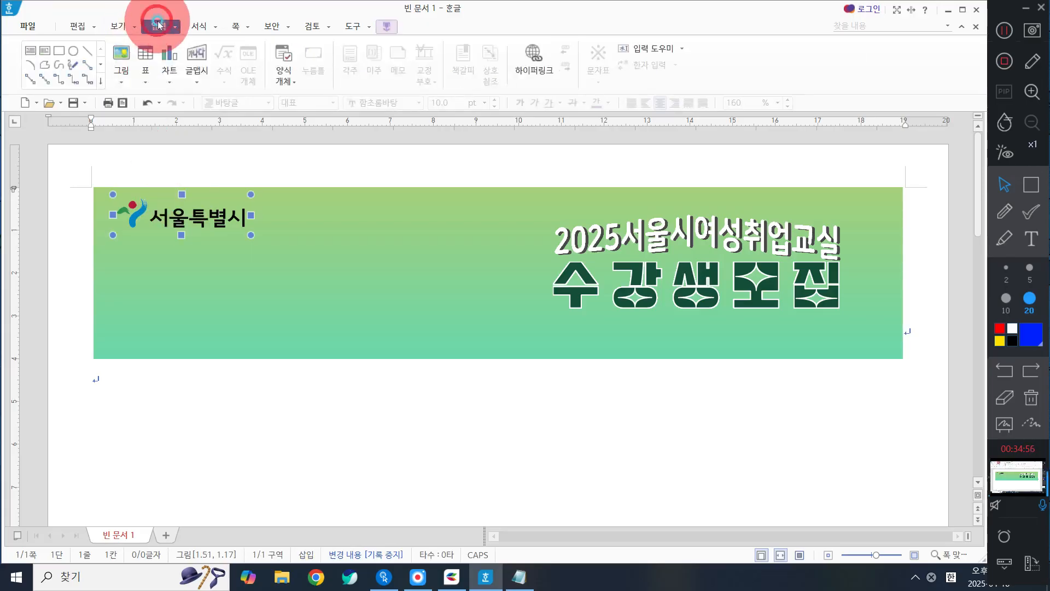
click(123, 55)
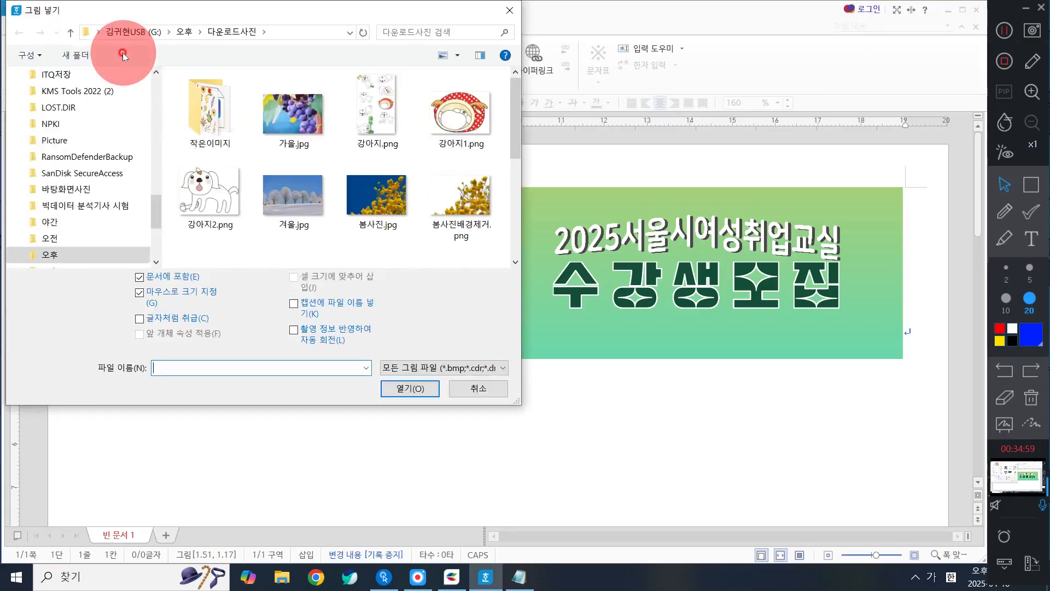
scroll(453, 190, down, 3)
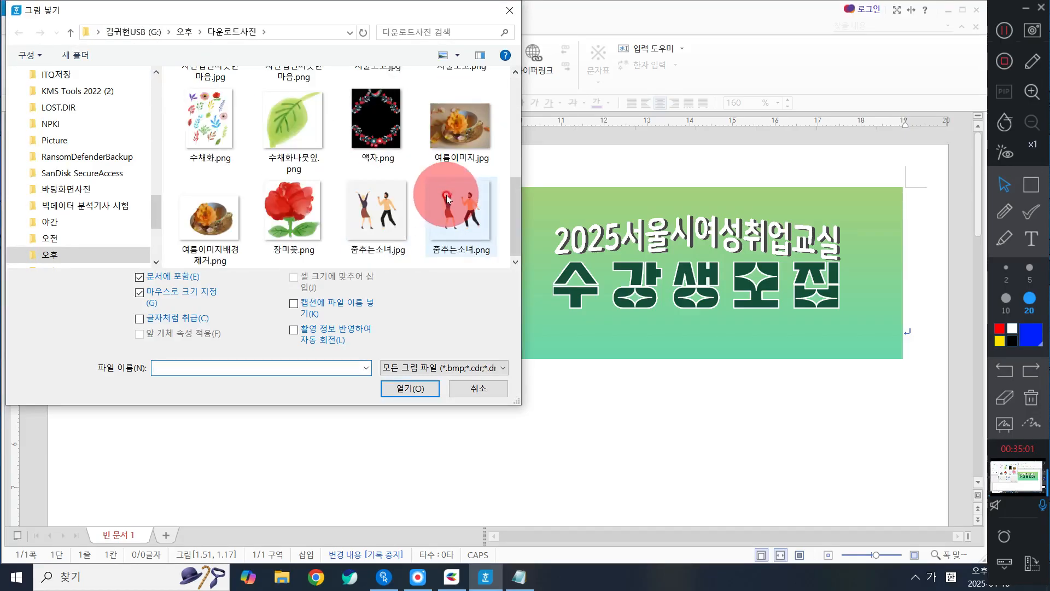
click(376, 216)
click(443, 210)
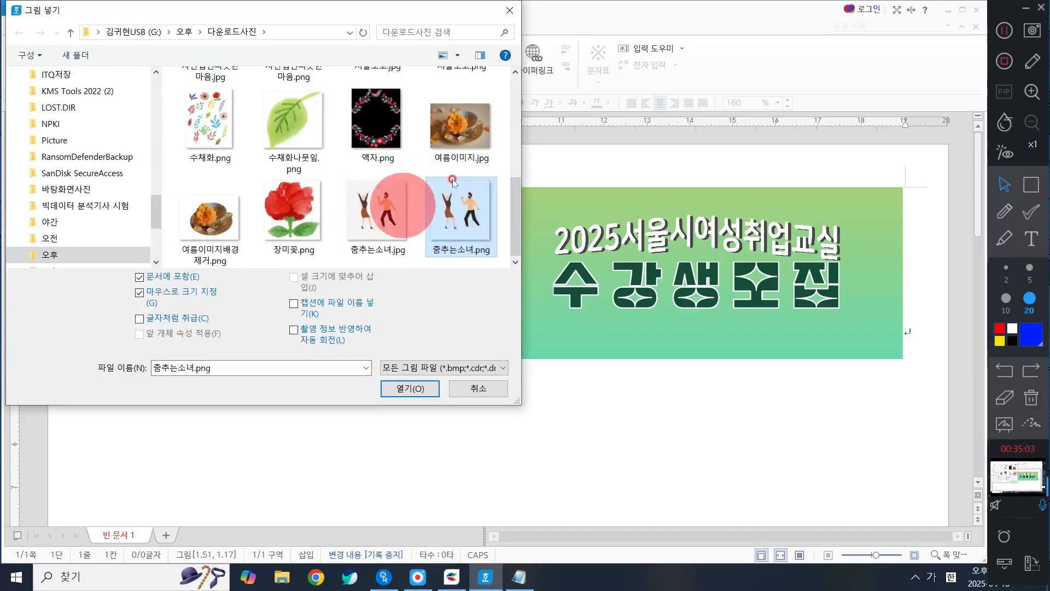
click(469, 241)
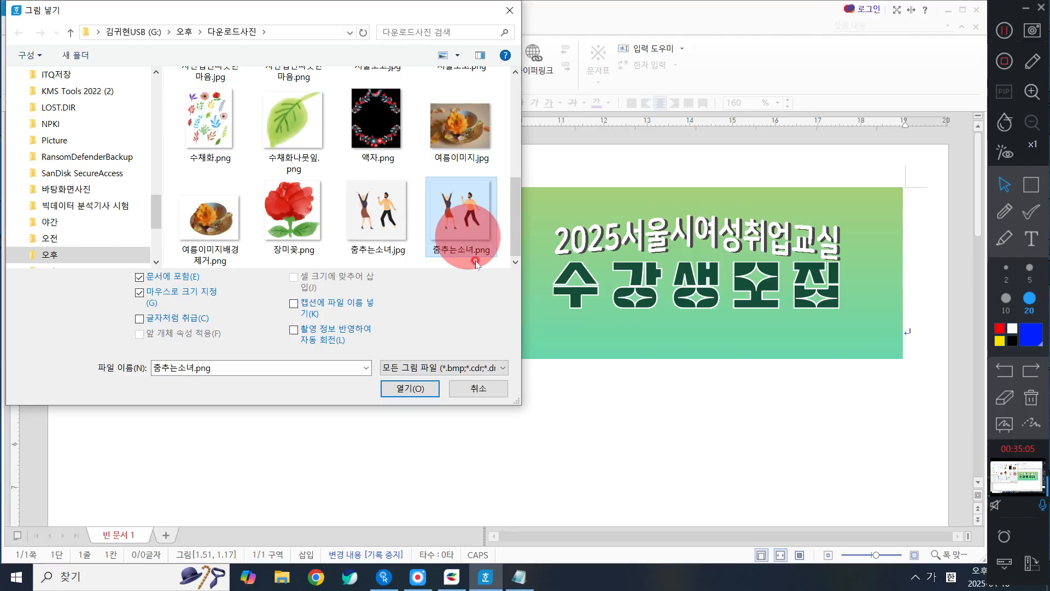
click(397, 391)
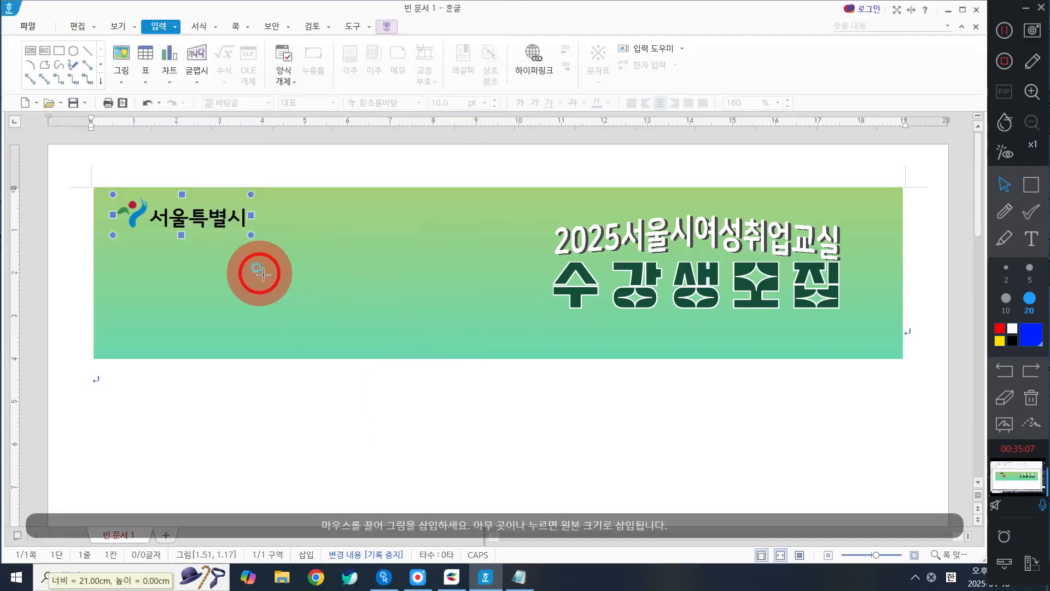
click(259, 273)
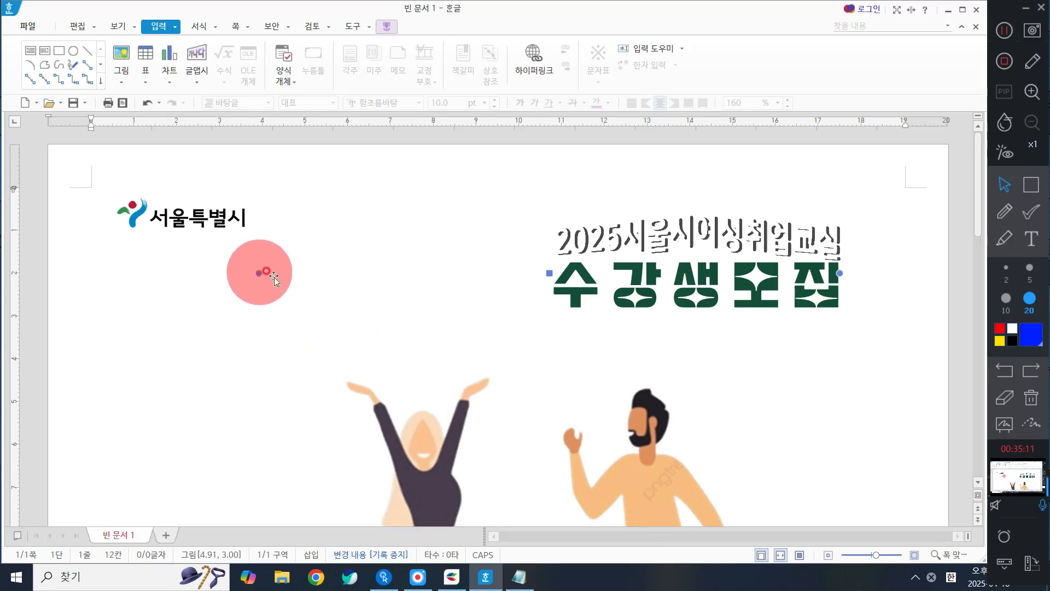
Step: Set the dancing couple picture's width and height to 50 mm each and apply the properties
scroll(468, 384, down, 3)
scroll(469, 384, up, 3)
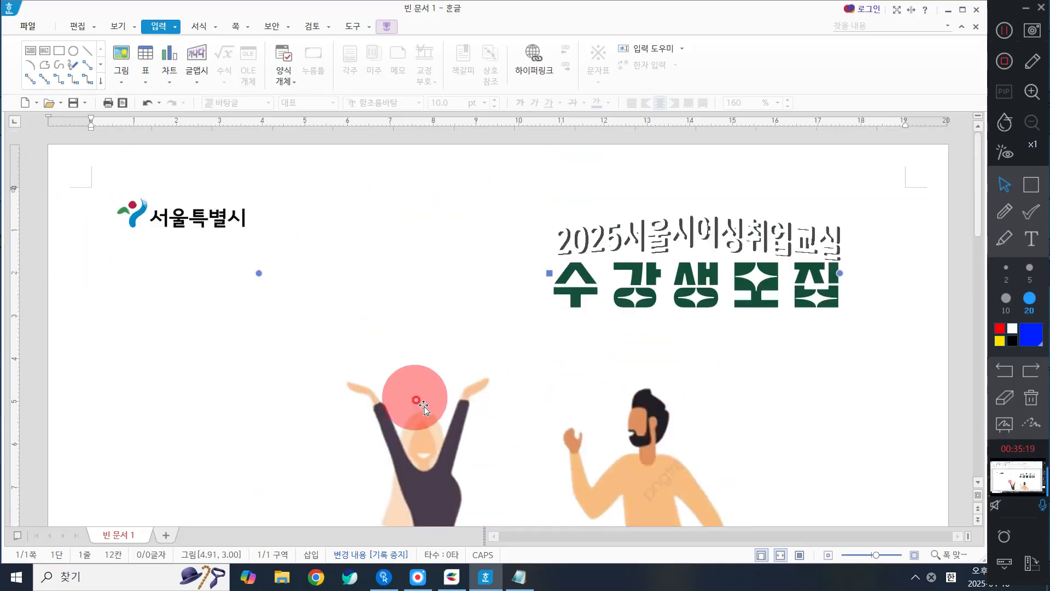
scroll(418, 399, down, 2)
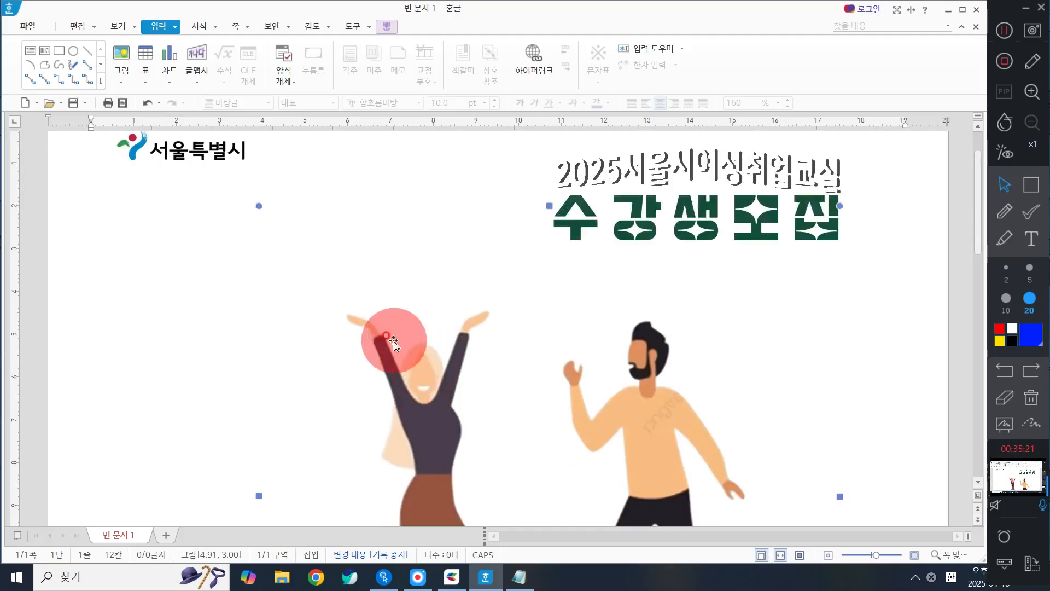
scroll(394, 344, up, 2)
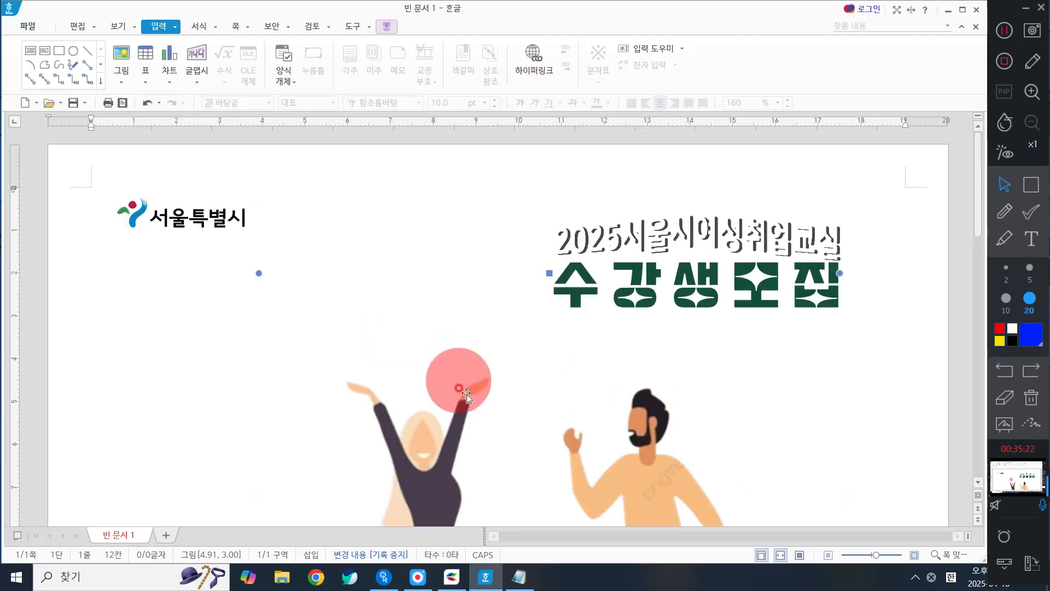
double_click(608, 232)
click(672, 117)
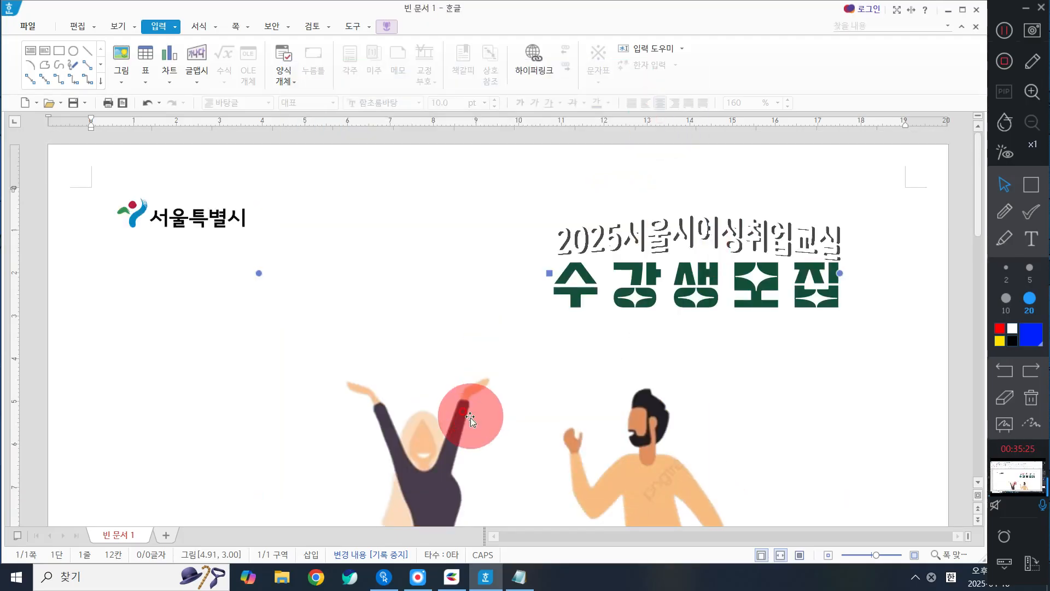
double_click(422, 425)
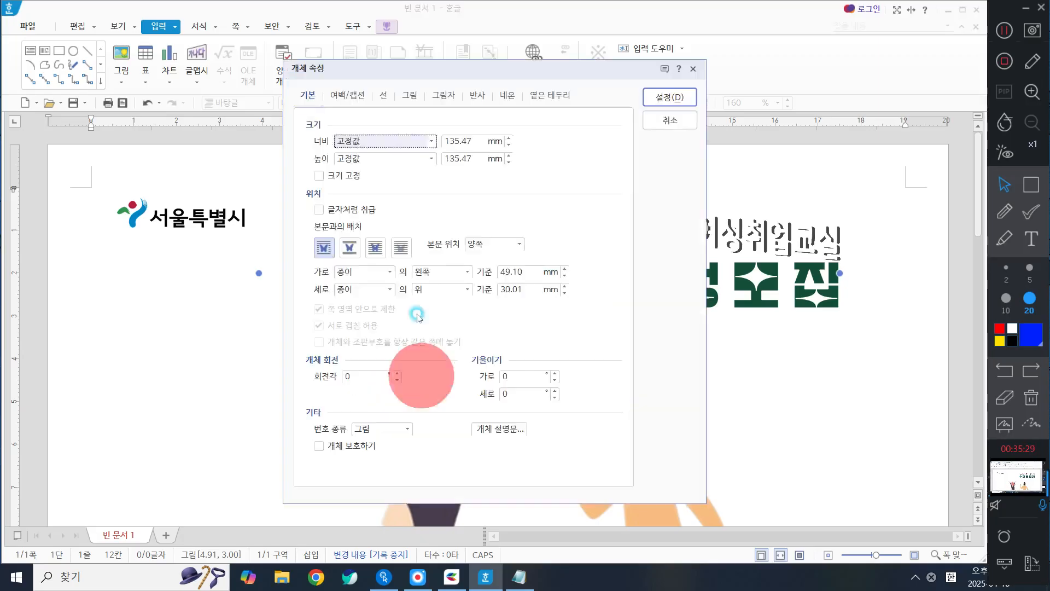
double_click(477, 141)
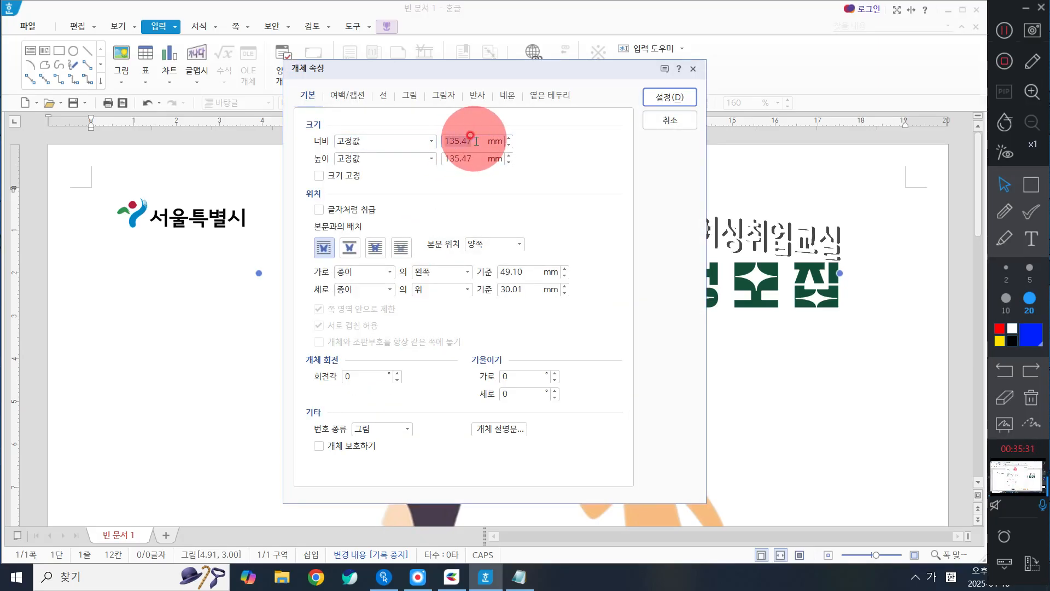
text(50)
key(Tab)
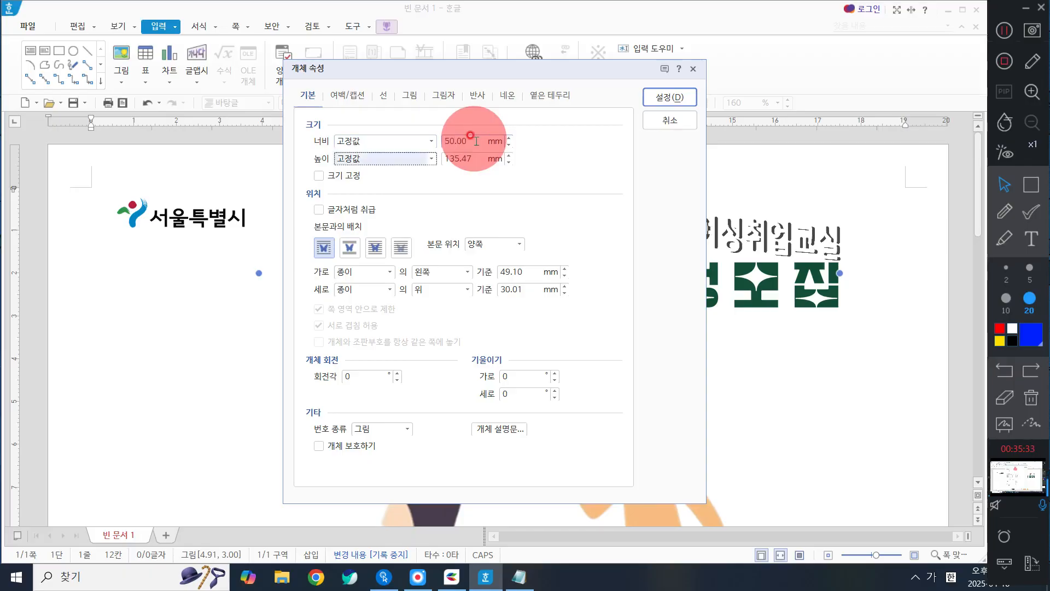
key(Tab)
text(50)
key(Return)
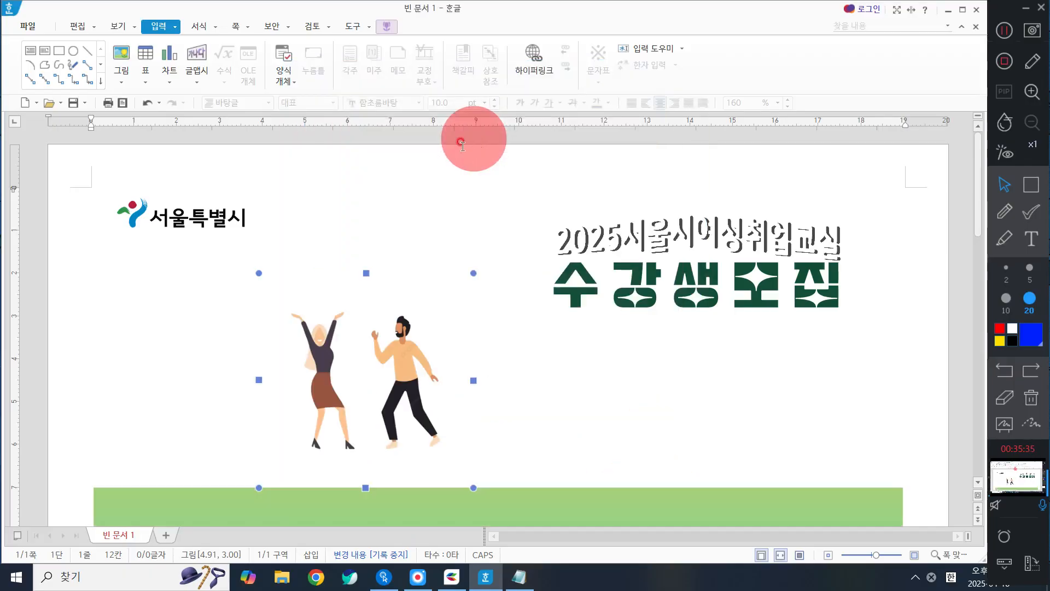
Step: Set the dancing couple picture to 30 × 30 mm with in front of text wrapping (글 앞으로), and apply the properties
double_click(340, 398)
click(467, 141)
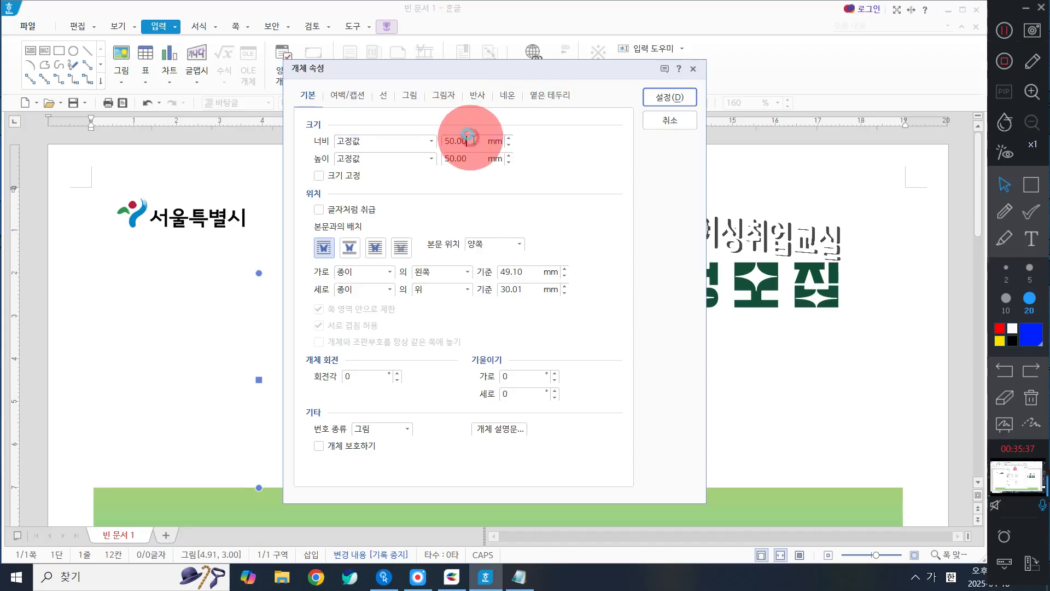
double_click(467, 137)
key(Tab)
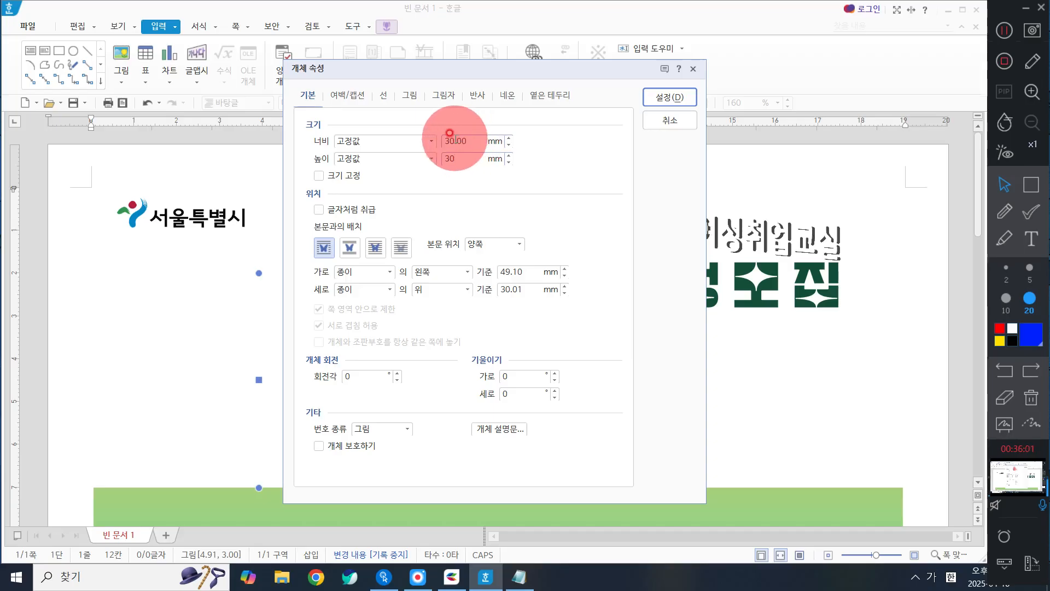
click(377, 247)
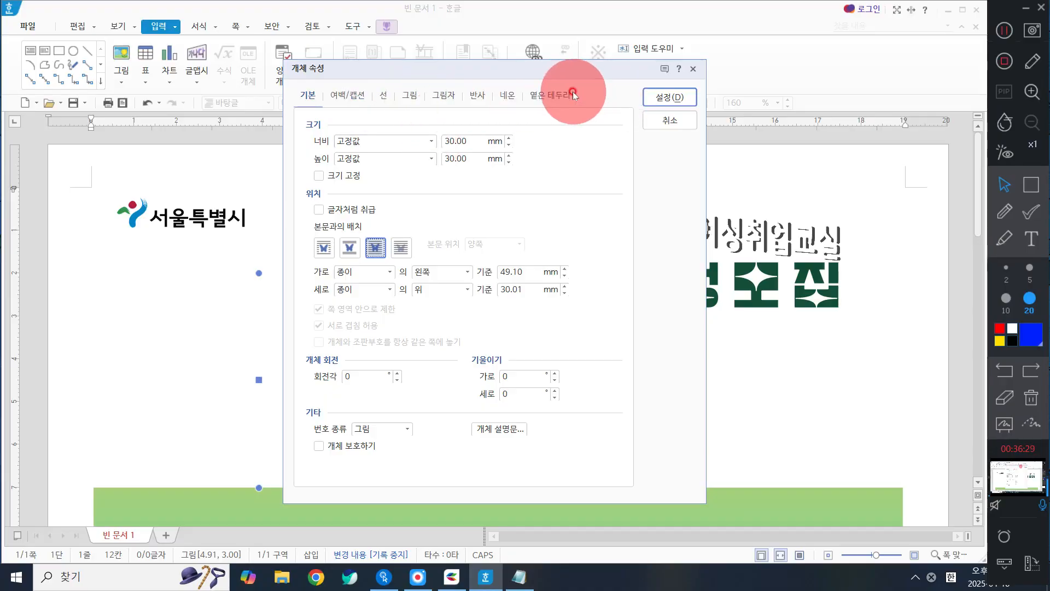
click(668, 97)
Step: Move the dancing couple picture onto the banner, just below the Seoul logo and slightly to its right
drag(331, 322, 291, 293)
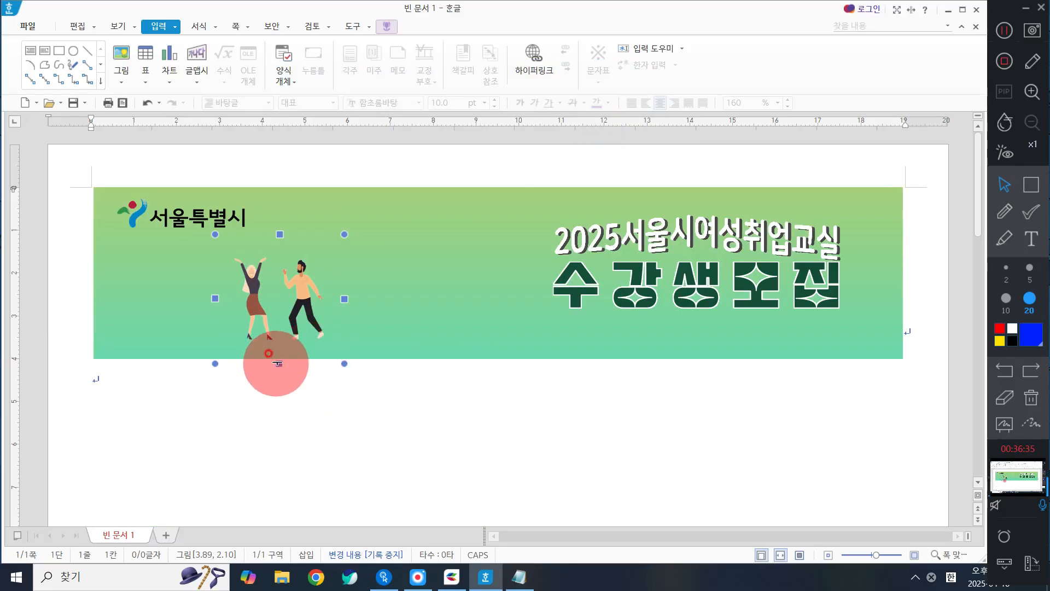
drag(279, 363, 279, 358)
click(333, 399)
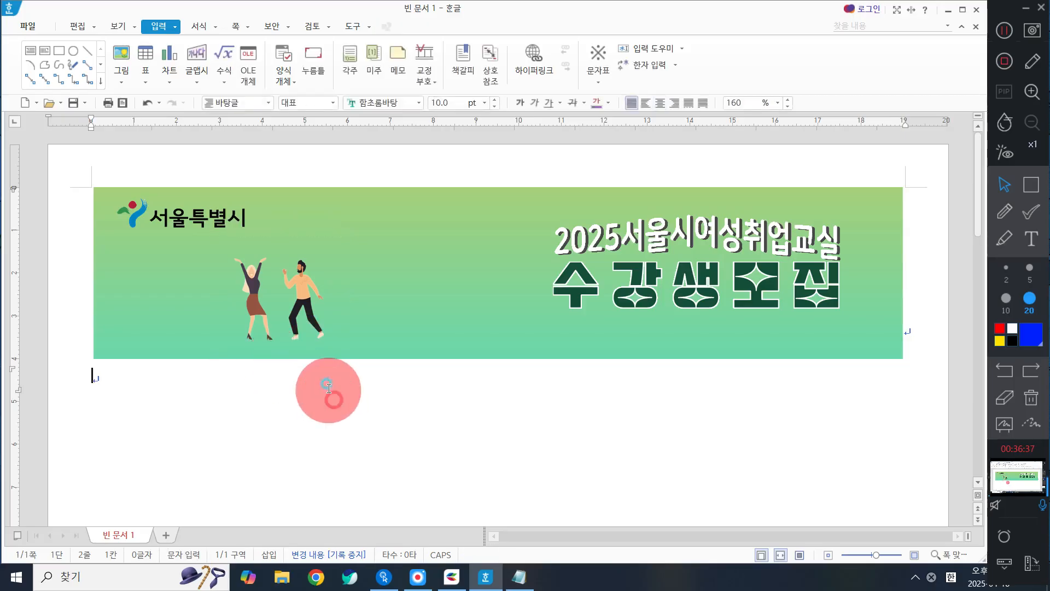
click(320, 327)
drag(301, 287, 308, 288)
click(377, 376)
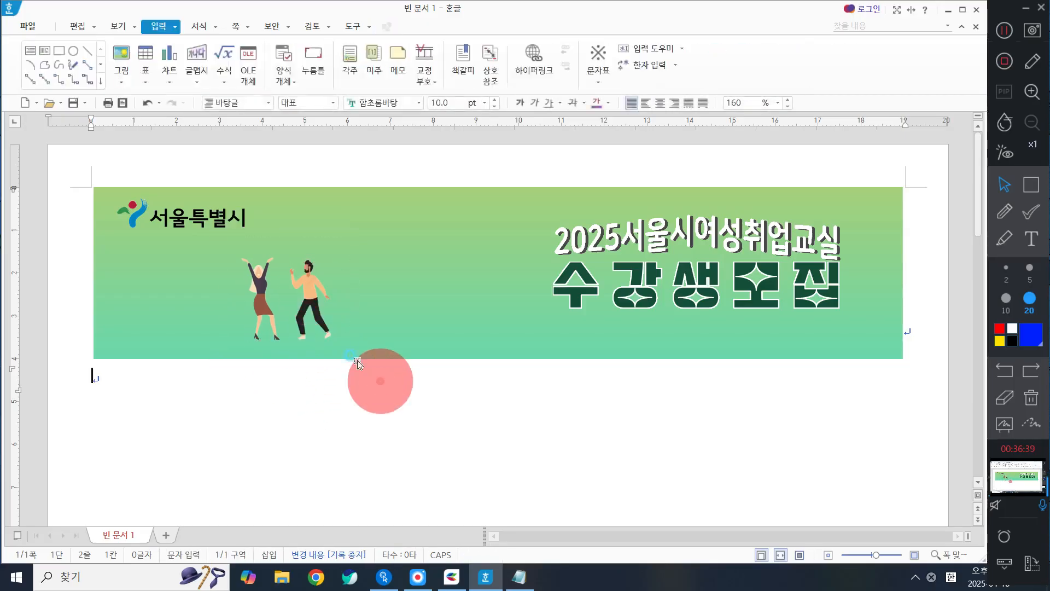
Step: Enlarge the dancing couple picture to about 38.93 × 38.93 mm and move it to about 3.59 cm across and 1.47 cm down
click(300, 293)
drag(351, 234, 388, 214)
drag(327, 254, 308, 265)
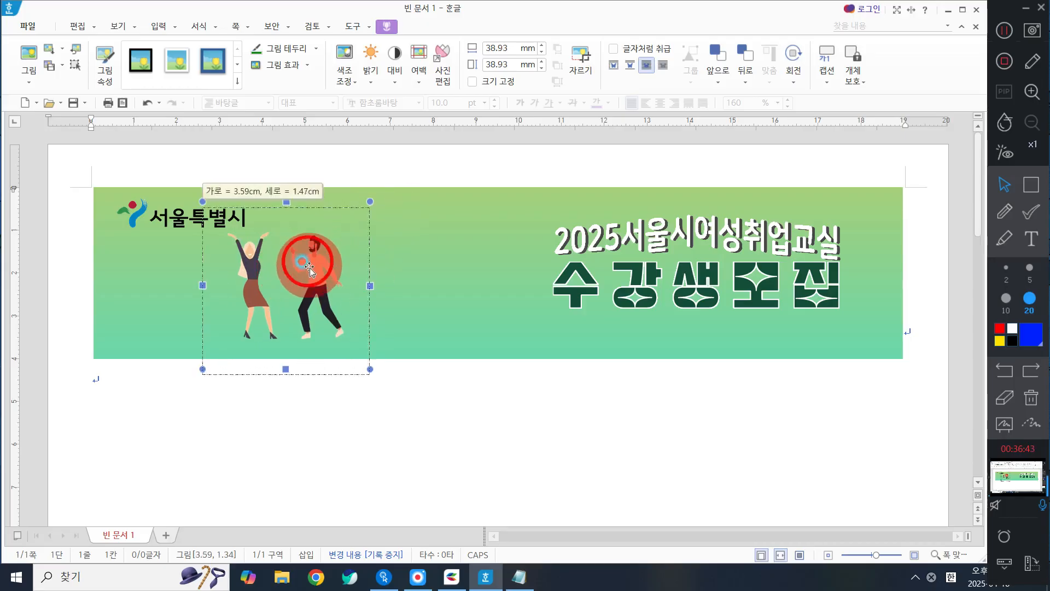
click(394, 169)
Step: Crop the blank margin beneath the dancing couple, leaving the picture about 33.71 mm high
click(334, 295)
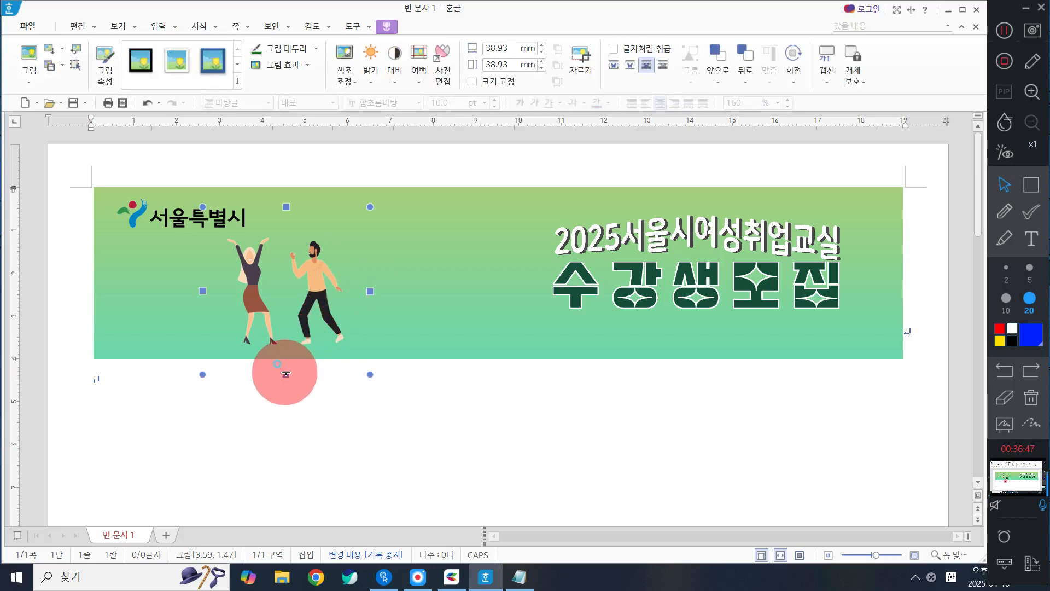
drag(285, 374, 285, 352)
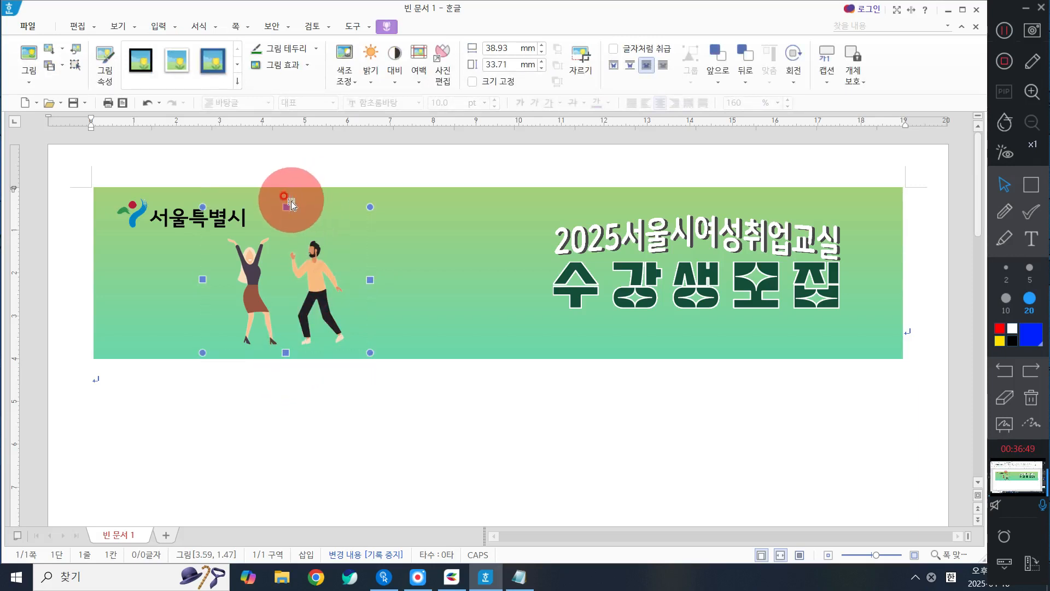